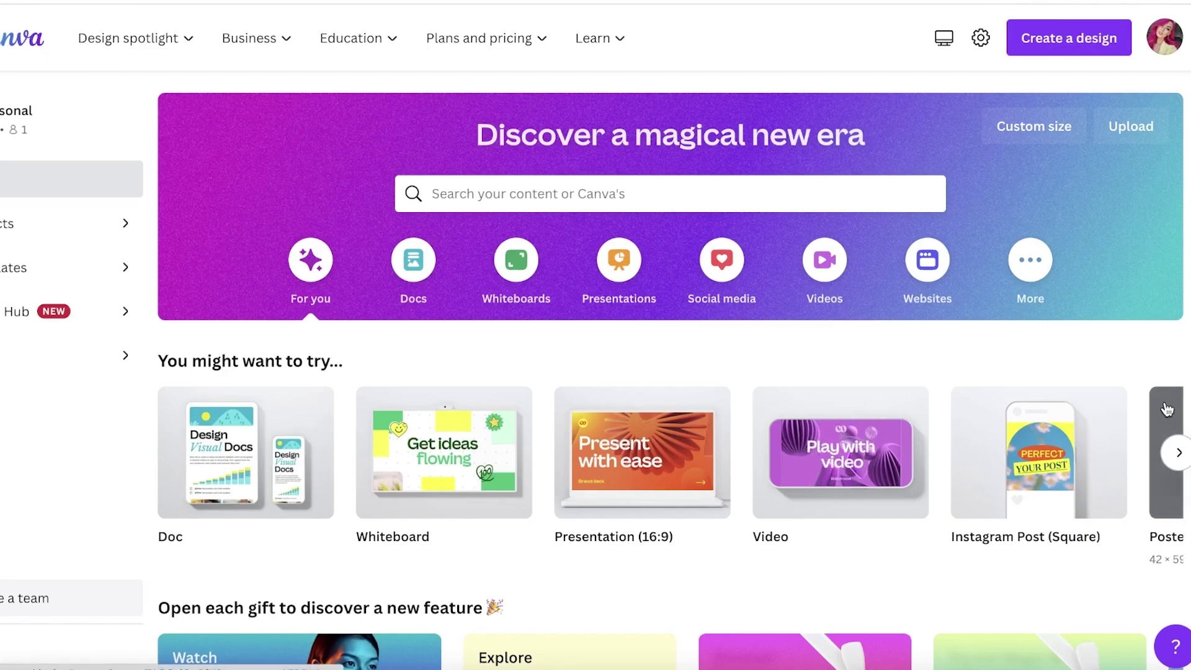
{"action": "scroll", "coordinate": [1164, 341], "scroll_direction": "down", "scroll_amount": 3}
{"action": "scroll", "coordinate": [673, 335], "scroll_direction": "up", "scroll_amount": 3}
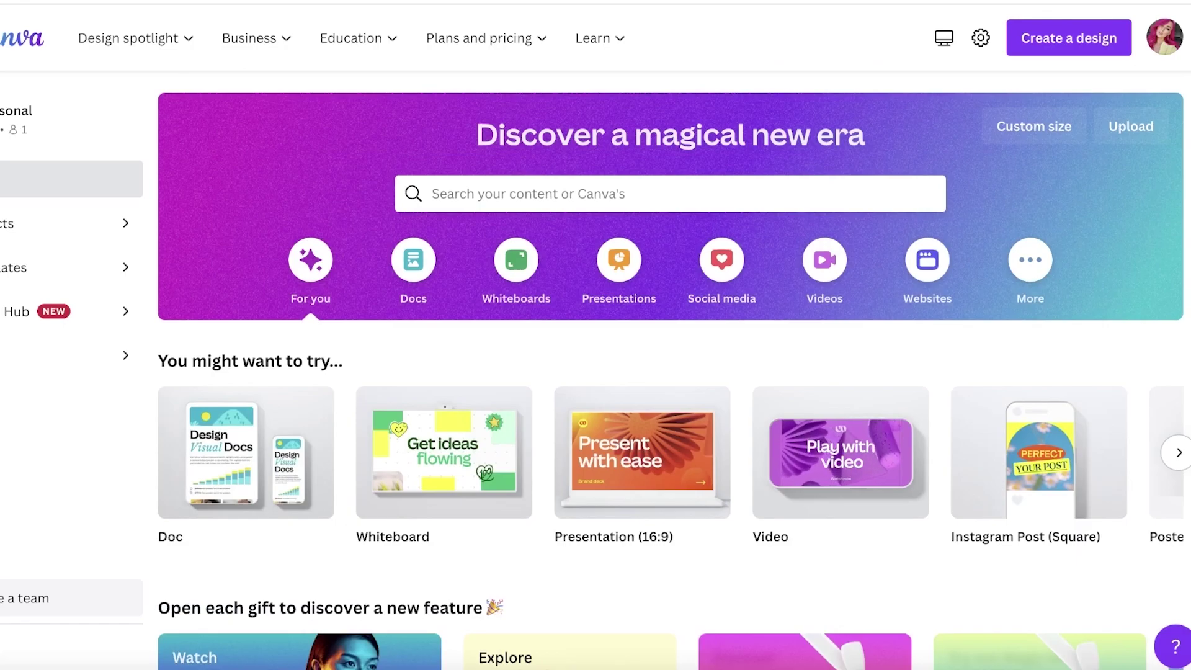
{"action": "scroll", "coordinate": [674, 369], "scroll_direction": "down", "scroll_amount": 1}
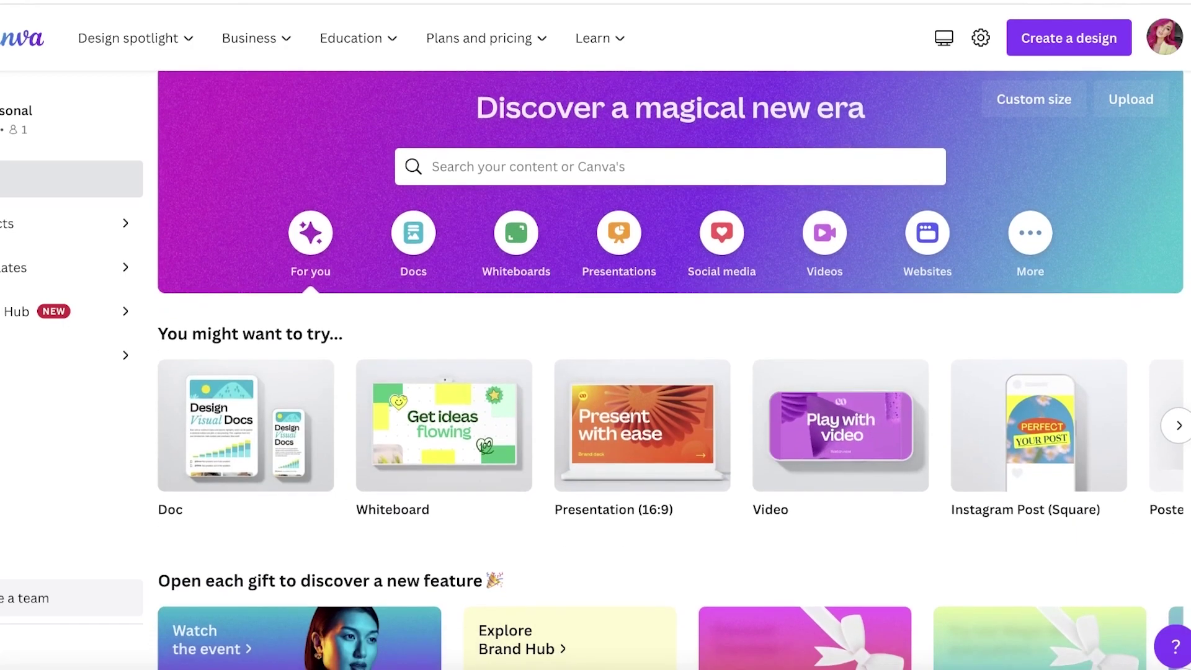
{"action": "scroll", "coordinate": [673, 370], "scroll_direction": "down", "scroll_amount": 1}
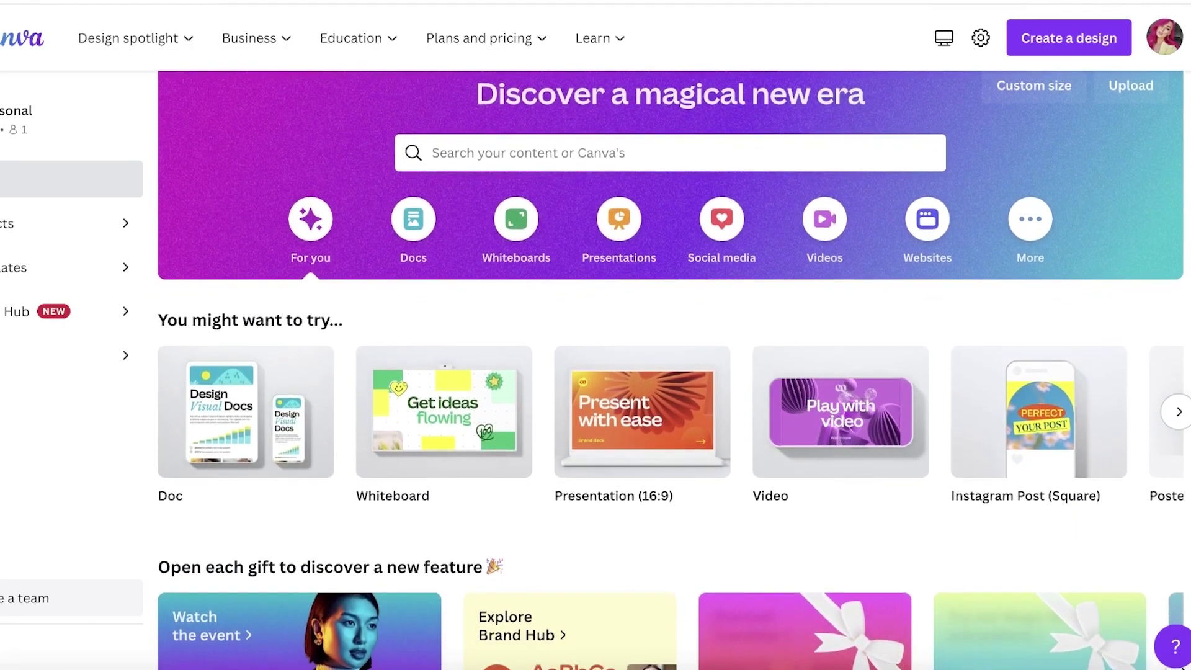
{"action": "scroll", "coordinate": [673, 369], "scroll_direction": "up", "scroll_amount": 1}
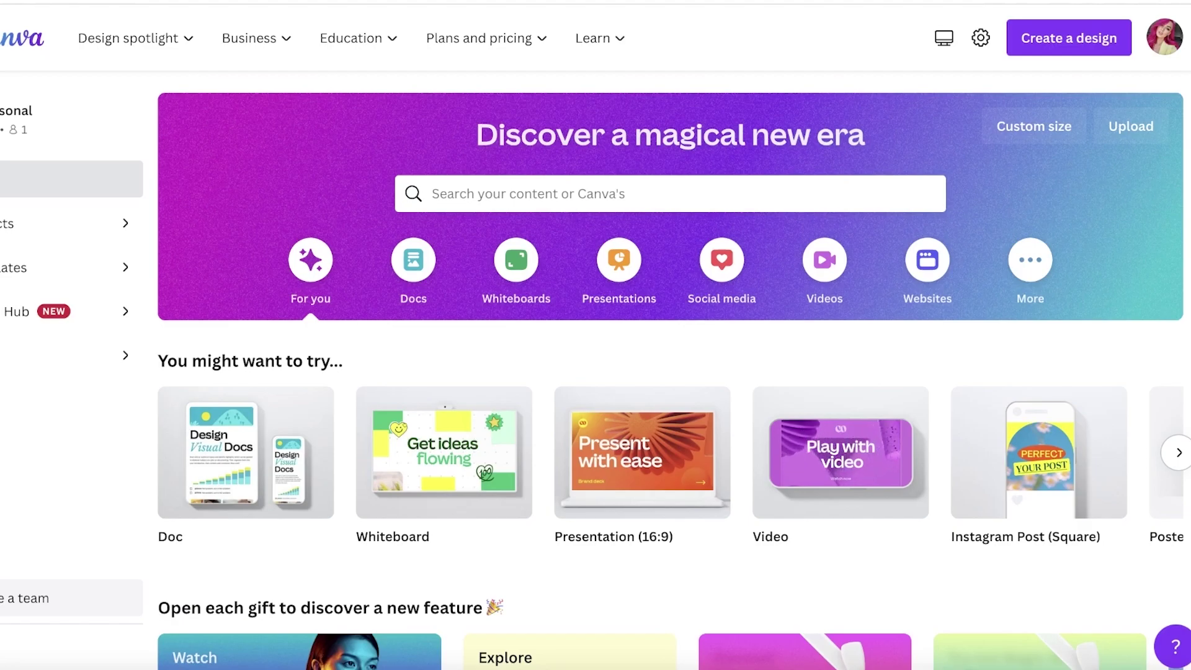
{"action": "scroll", "coordinate": [981, 325], "scroll_direction": "down", "scroll_amount": 3}
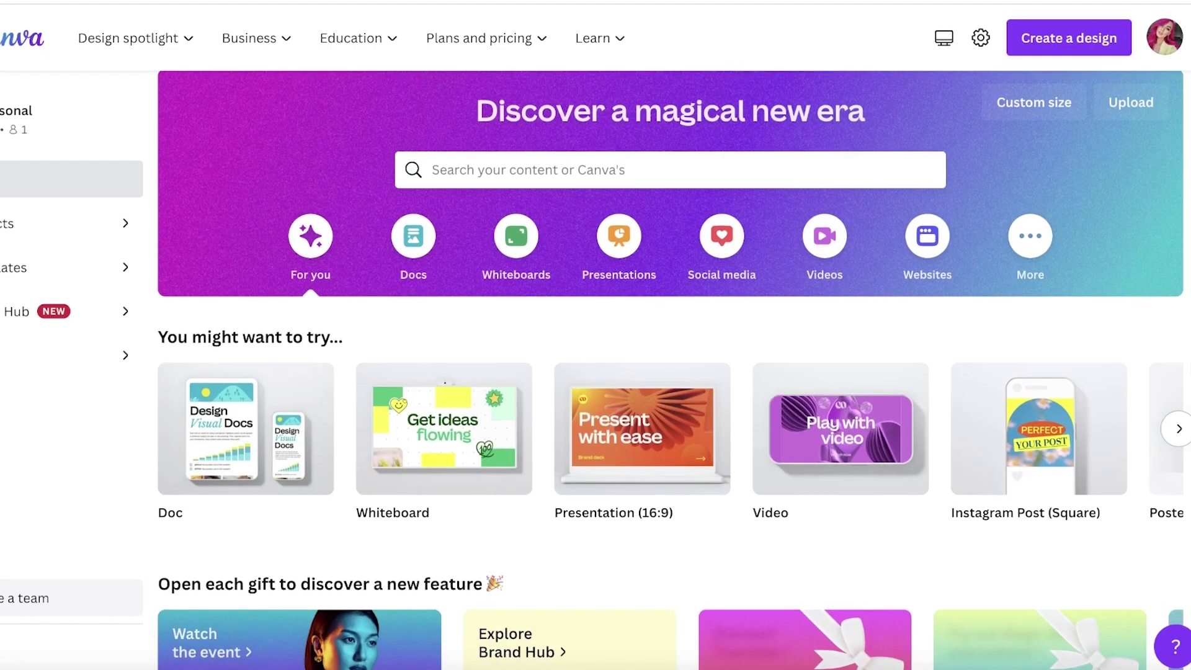
{"action": "scroll", "coordinate": [981, 325], "scroll_direction": "up", "scroll_amount": 3}
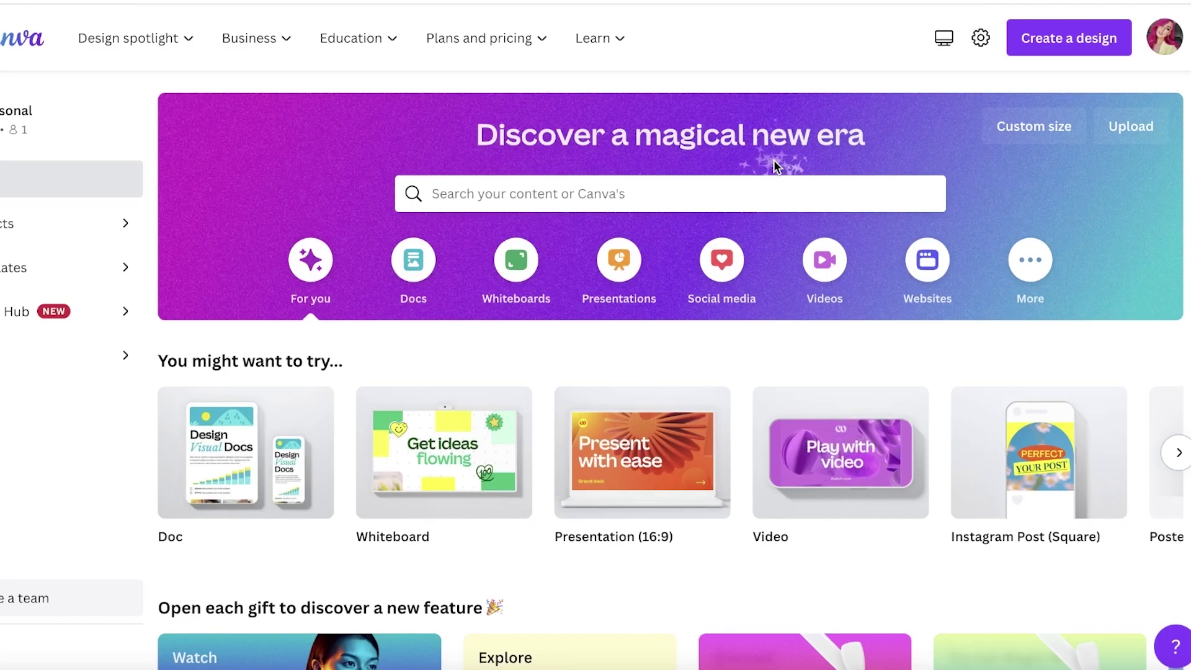
Search the templates for "youtube intro"
{"action": "left_click", "coordinate": [753, 190]}
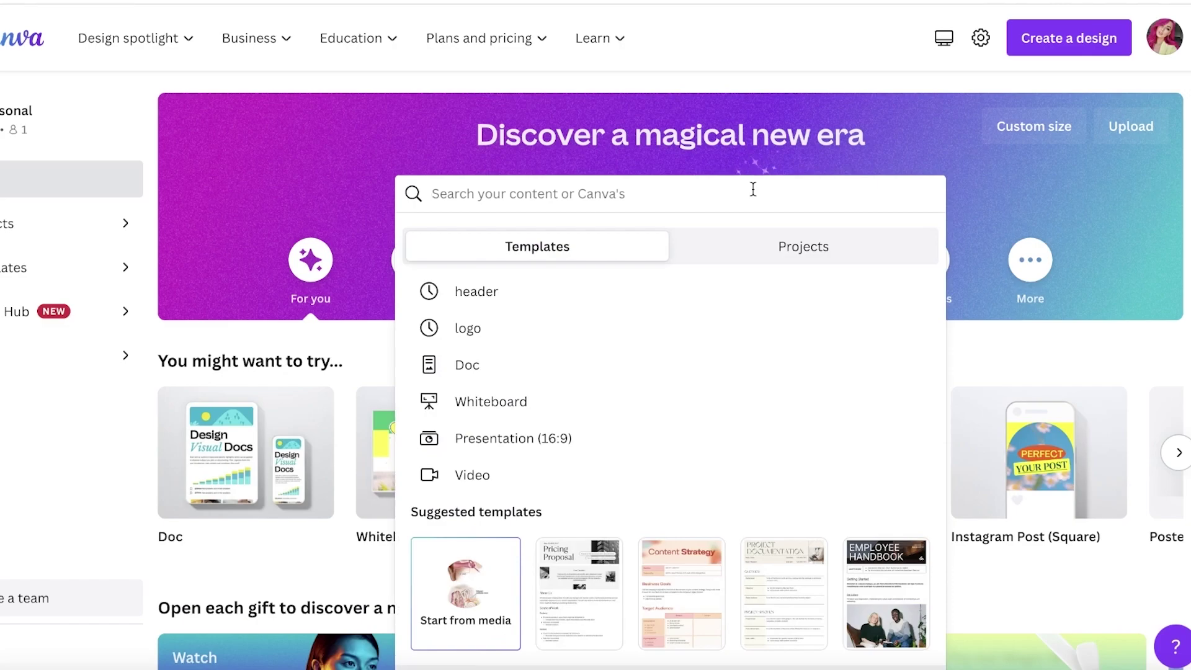
{"action": "type", "text": "youtube intro"}
{"action": "key", "text": "Return"}
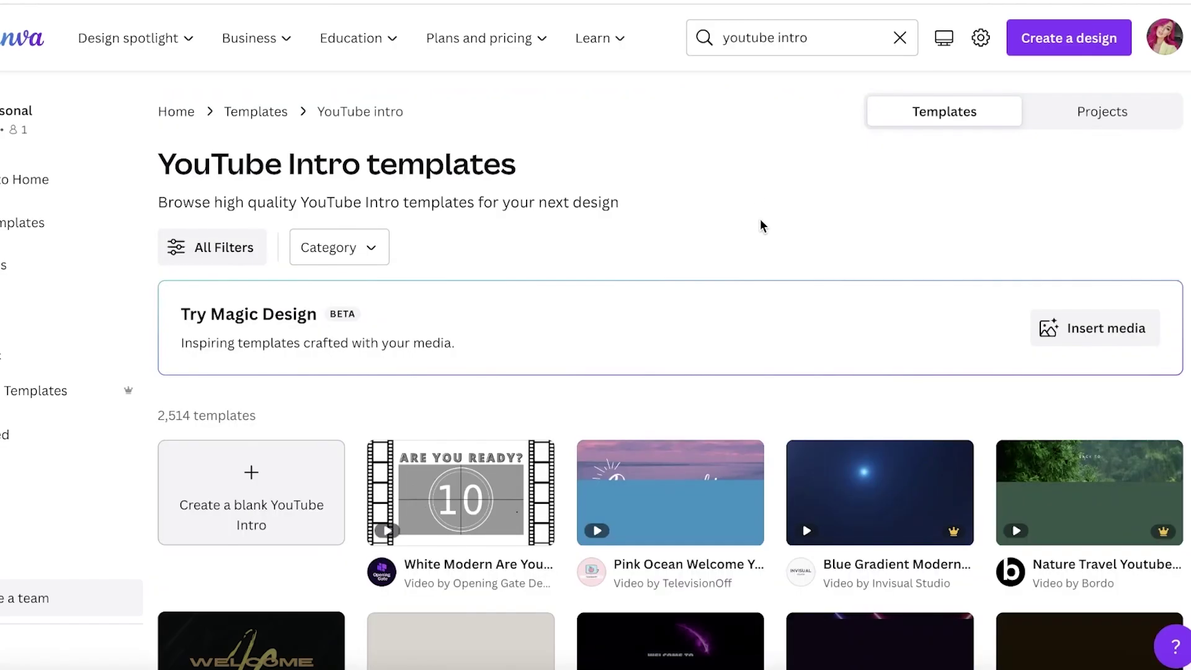
Browse the YouTube intro templates and preview the animations of a few candidates
{"action": "scroll", "coordinate": [762, 226], "scroll_direction": "down", "scroll_amount": 2}
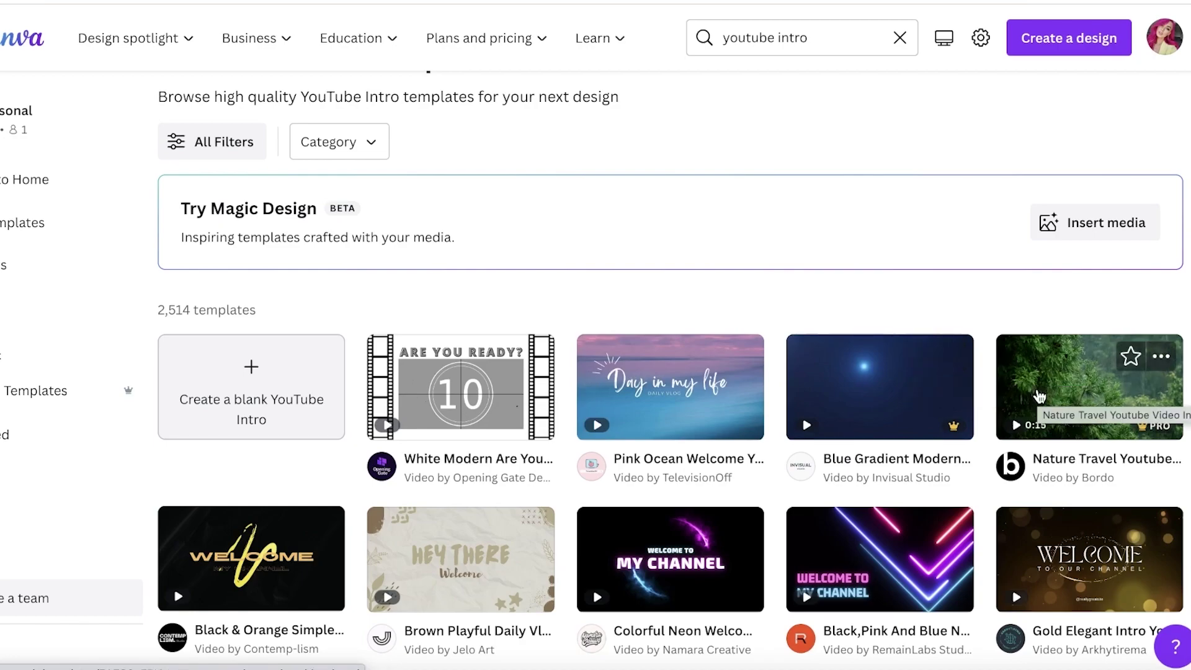
{"action": "scroll", "coordinate": [1110, 378], "scroll_direction": "down", "scroll_amount": 3}
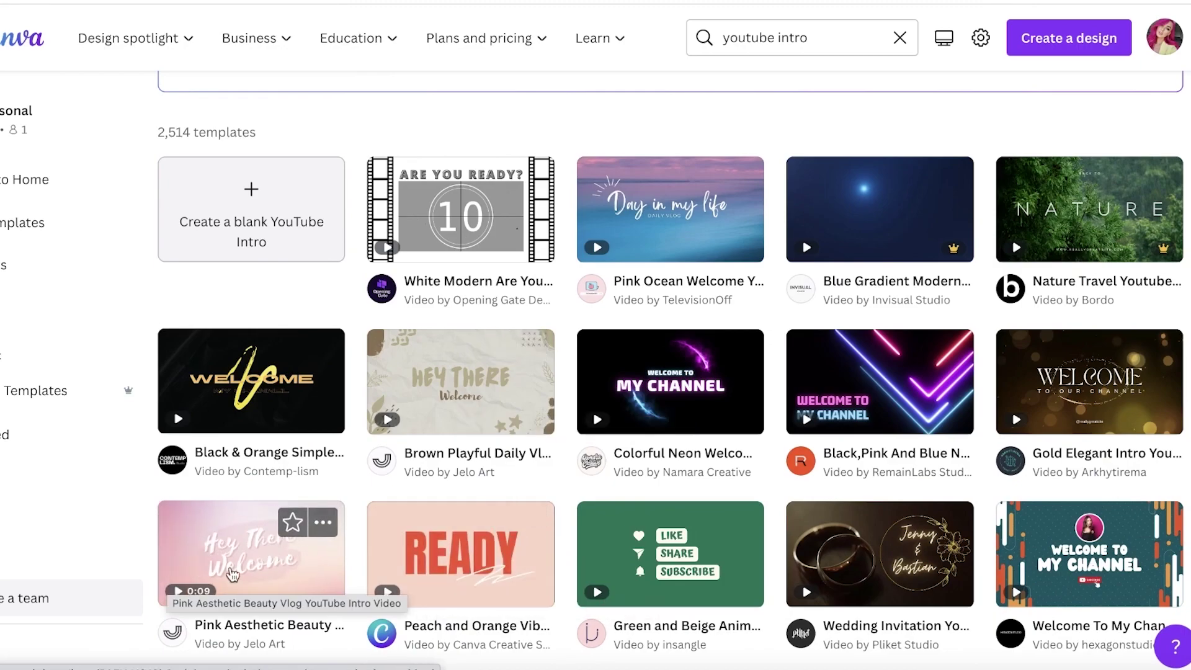
{"action": "scroll", "coordinate": [719, 553], "scroll_direction": "down", "scroll_amount": 3}
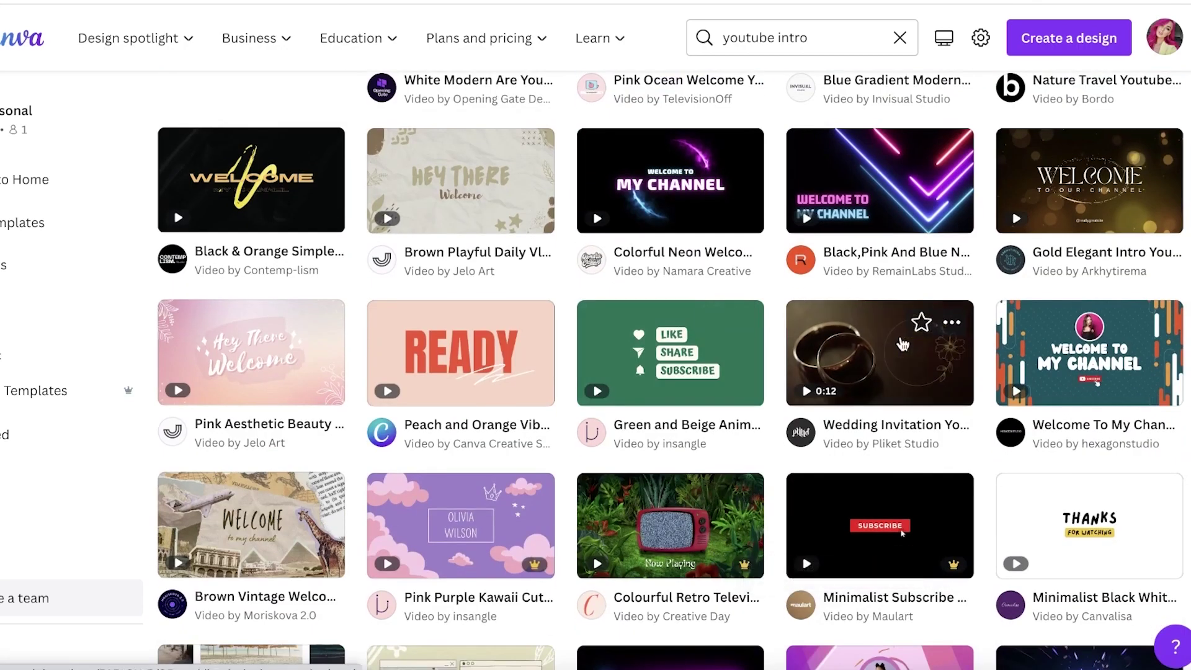
{"action": "scroll", "coordinate": [906, 349], "scroll_direction": "down", "scroll_amount": 6}
{"action": "scroll", "coordinate": [415, 382], "scroll_direction": "down", "scroll_amount": 8}
{"action": "scroll", "coordinate": [416, 379], "scroll_direction": "up", "scroll_amount": 7}
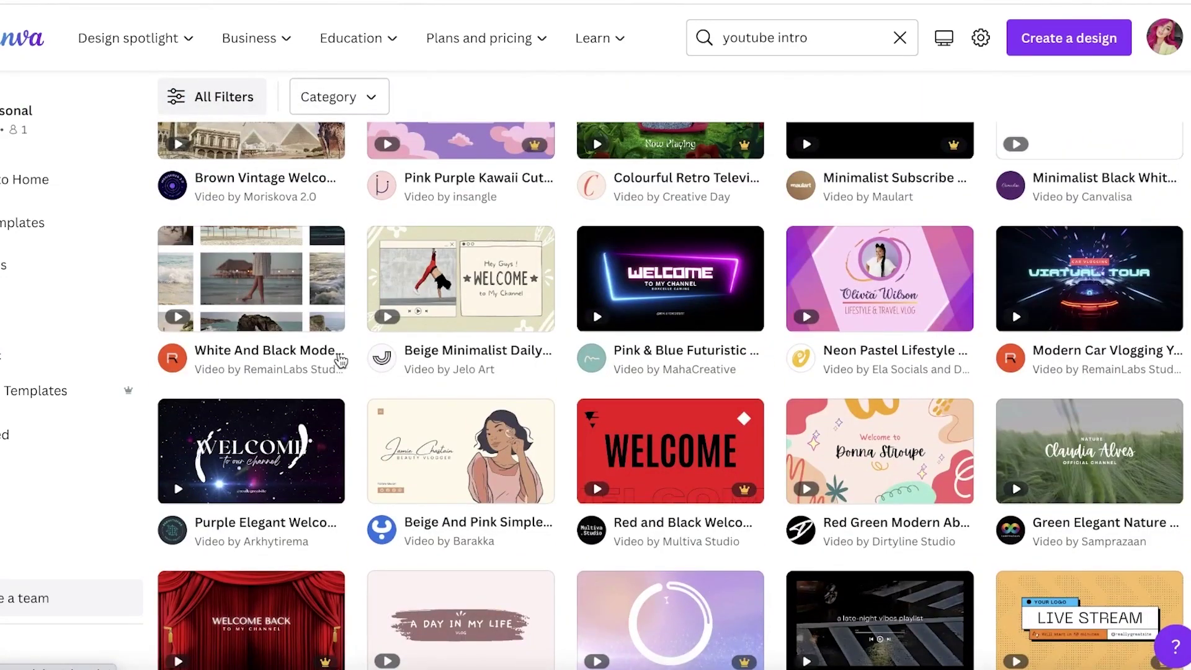
{"action": "mouse_move", "coordinate": [430, 309]}
{"action": "mouse_move", "coordinate": [289, 315]}
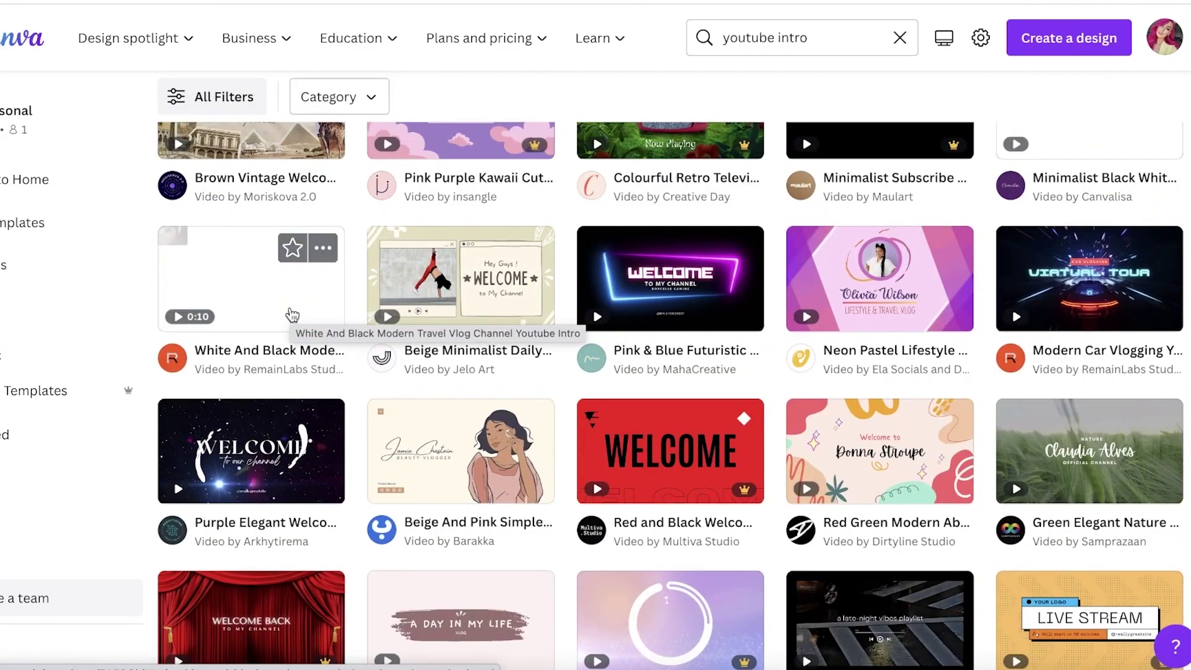
{"action": "scroll", "coordinate": [539, 505], "scroll_direction": "down", "scroll_amount": 3}
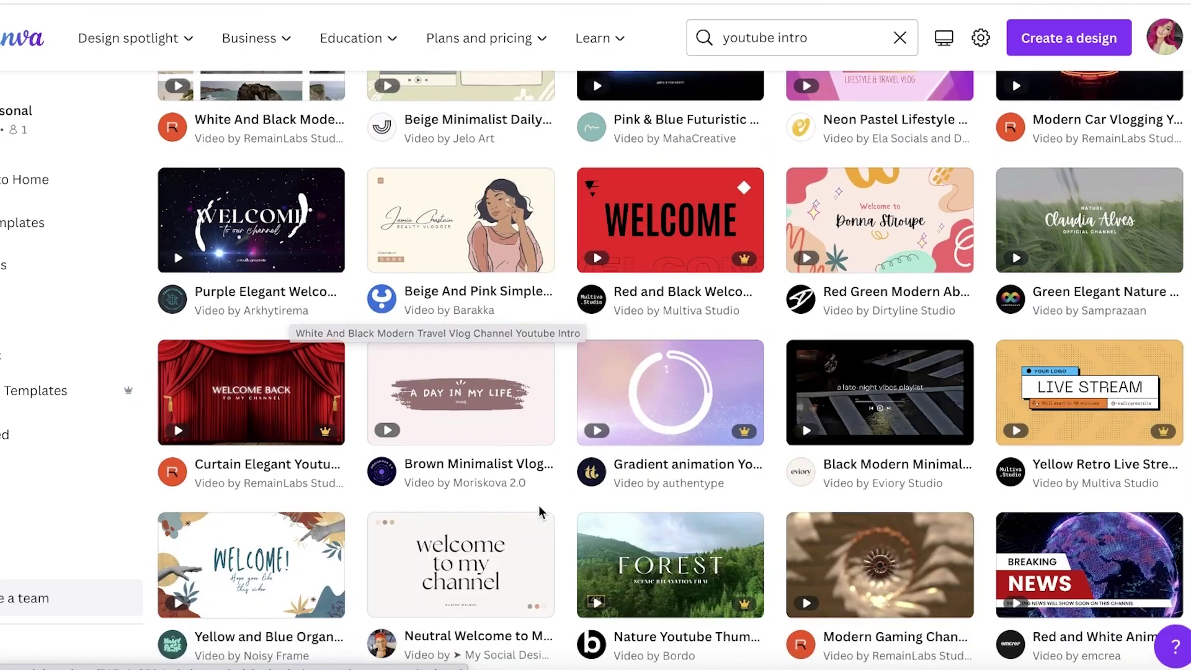
{"action": "mouse_move", "coordinate": [668, 443]}
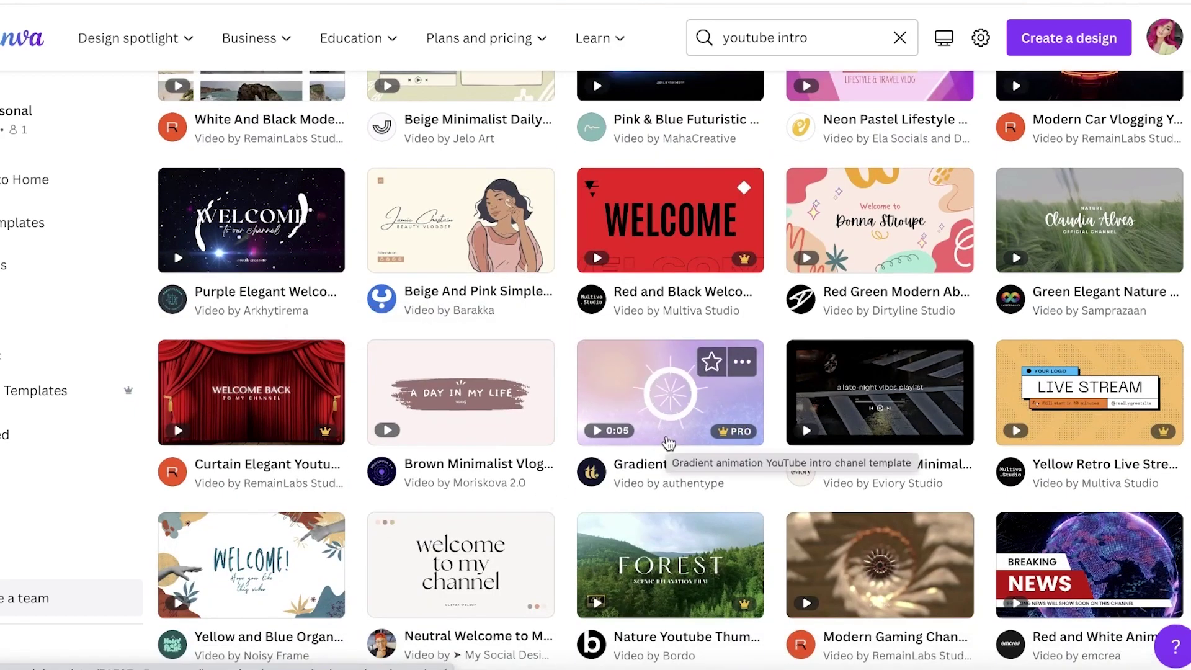
Open the "Gradient animation YouTube intro chanel template" for customizing and play it through
{"action": "left_click", "coordinate": [663, 404]}
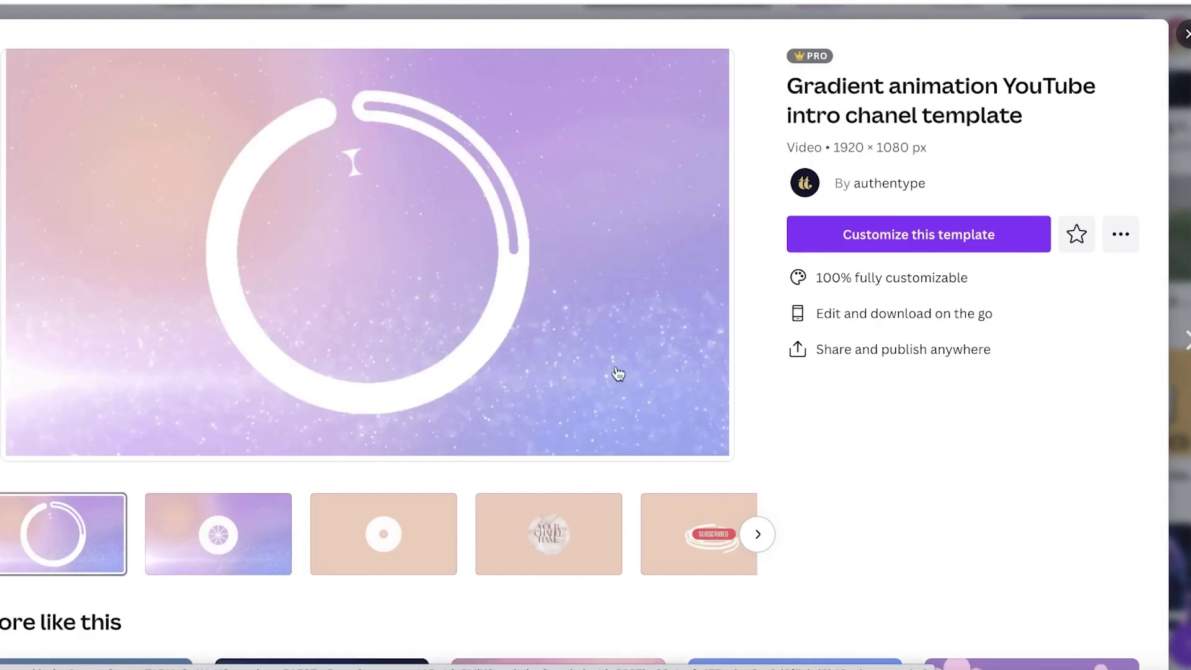
{"action": "left_click", "coordinate": [876, 251]}
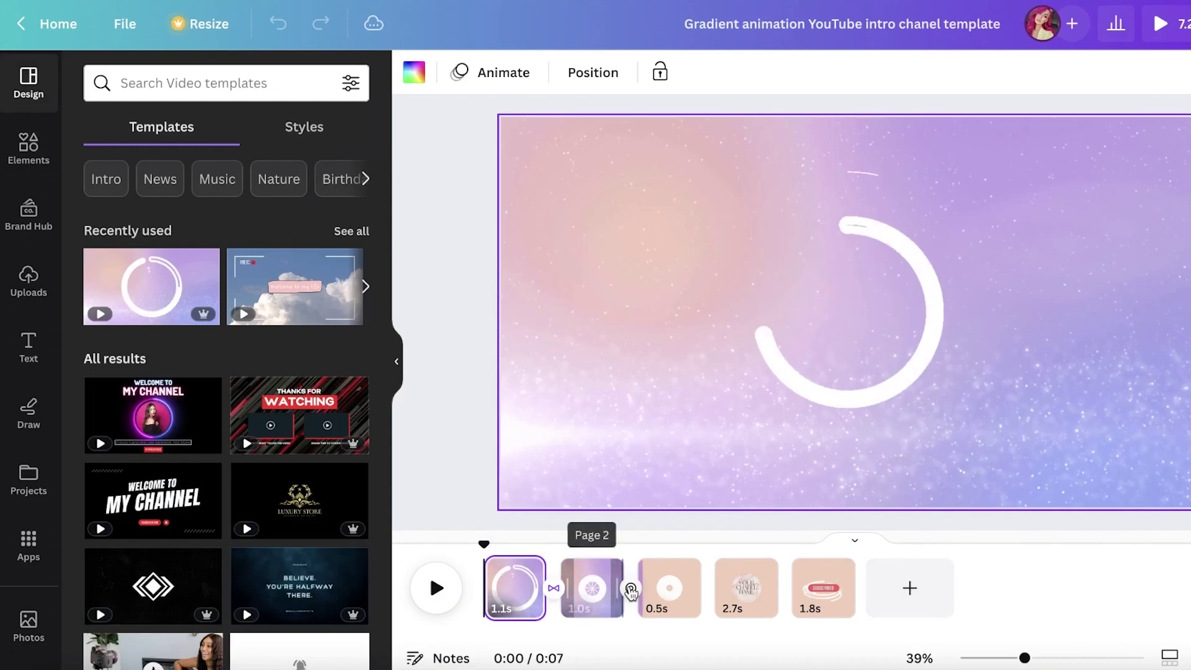
{"action": "left_click", "coordinate": [442, 589]}
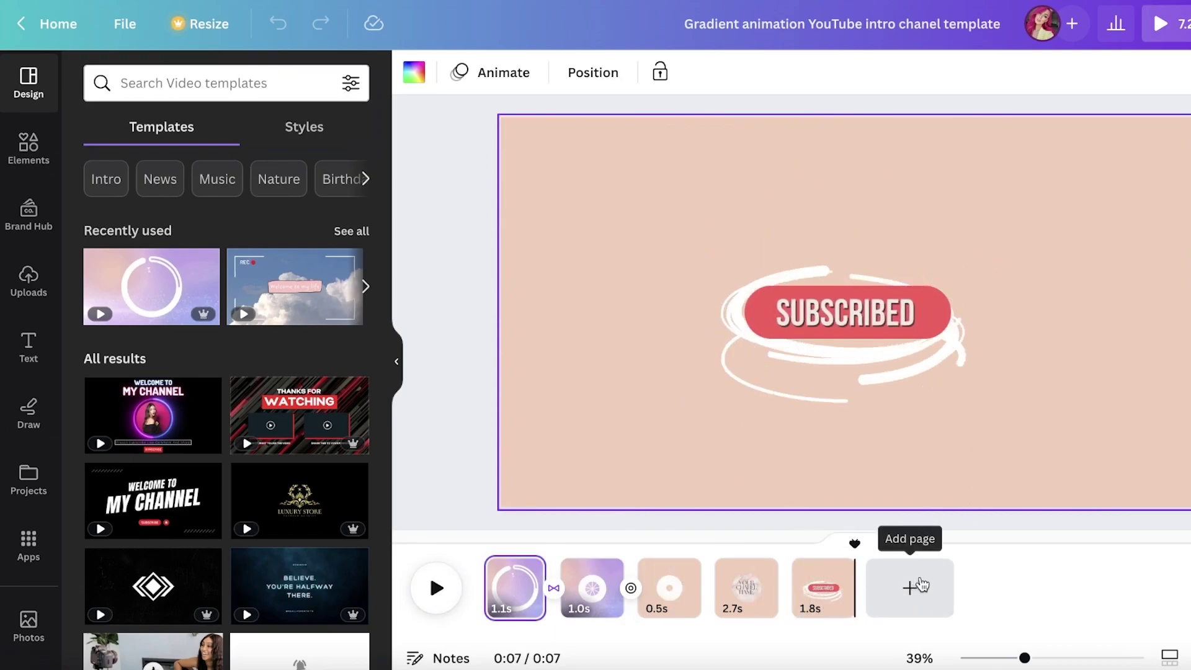
Replace the channel name placeholder on the fourth page with "THE SOCIAL GUIDE"
{"action": "left_click", "coordinate": [759, 587]}
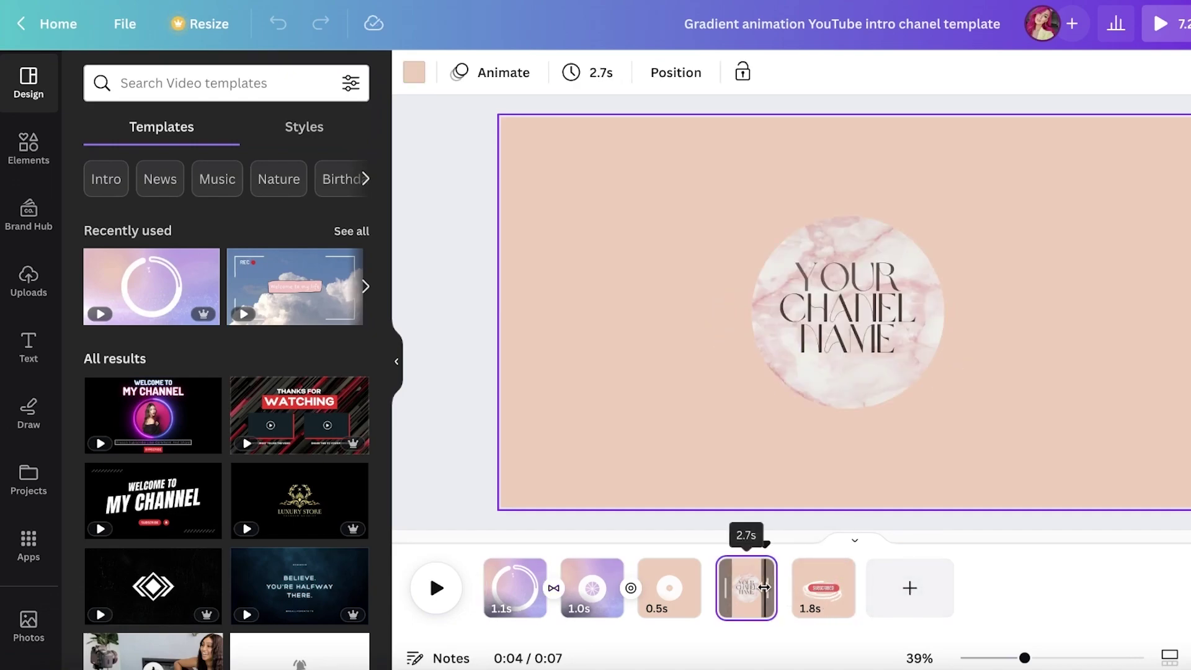
{"action": "left_click", "coordinate": [844, 271]}
{"action": "left_click", "coordinate": [843, 269]}
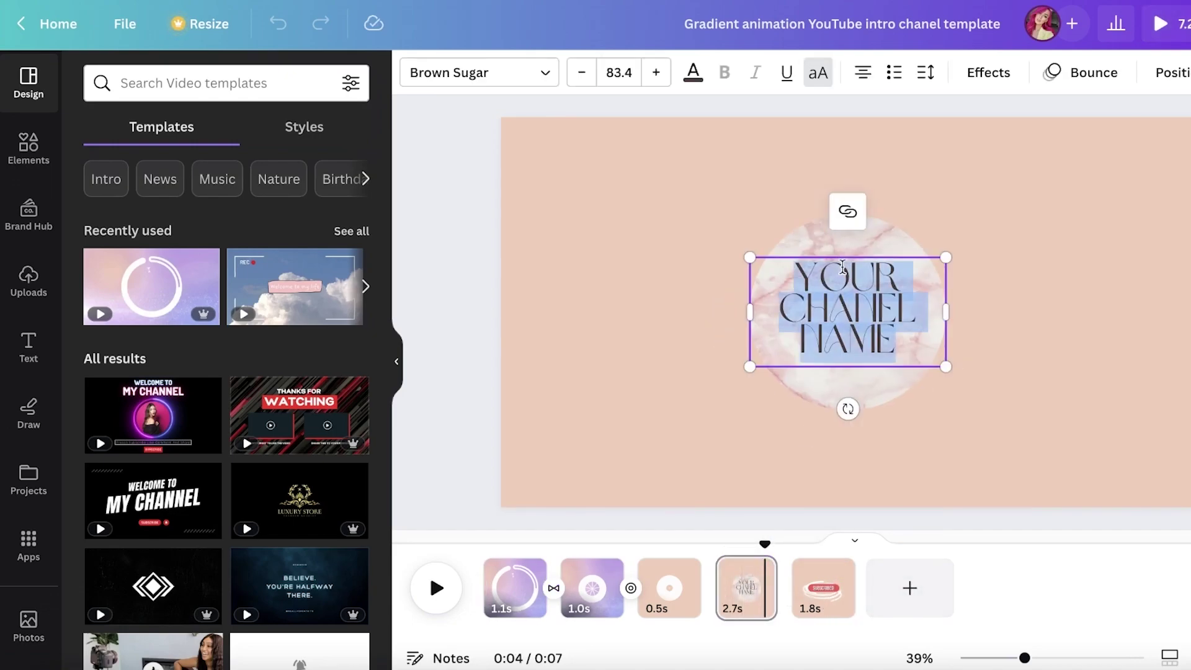
{"action": "key", "text": "BackSpace"}
{"action": "type", "text": "THE SOCIAL GUIDE"}
{"action": "left_click", "coordinate": [786, 570]}
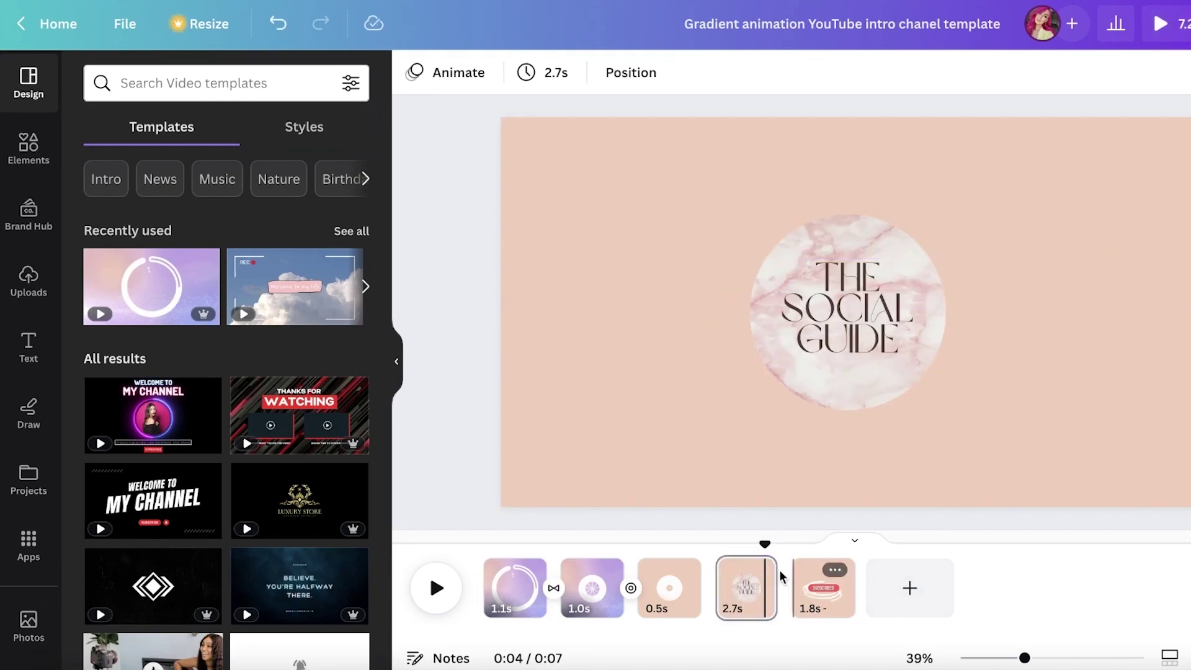
Return to the start of the timeline and delete the purple gradient background video from the first page
{"action": "left_click_drag", "start_coordinate": [769, 545], "coordinate": [484, 545]}
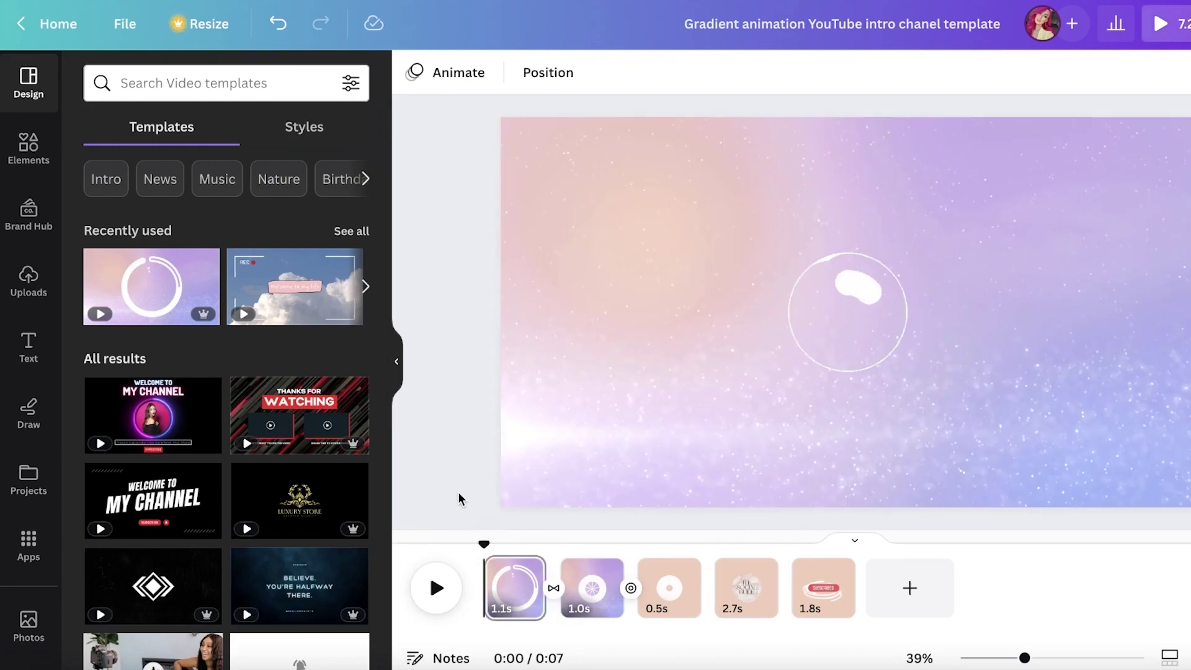
{"action": "left_click", "coordinate": [630, 416]}
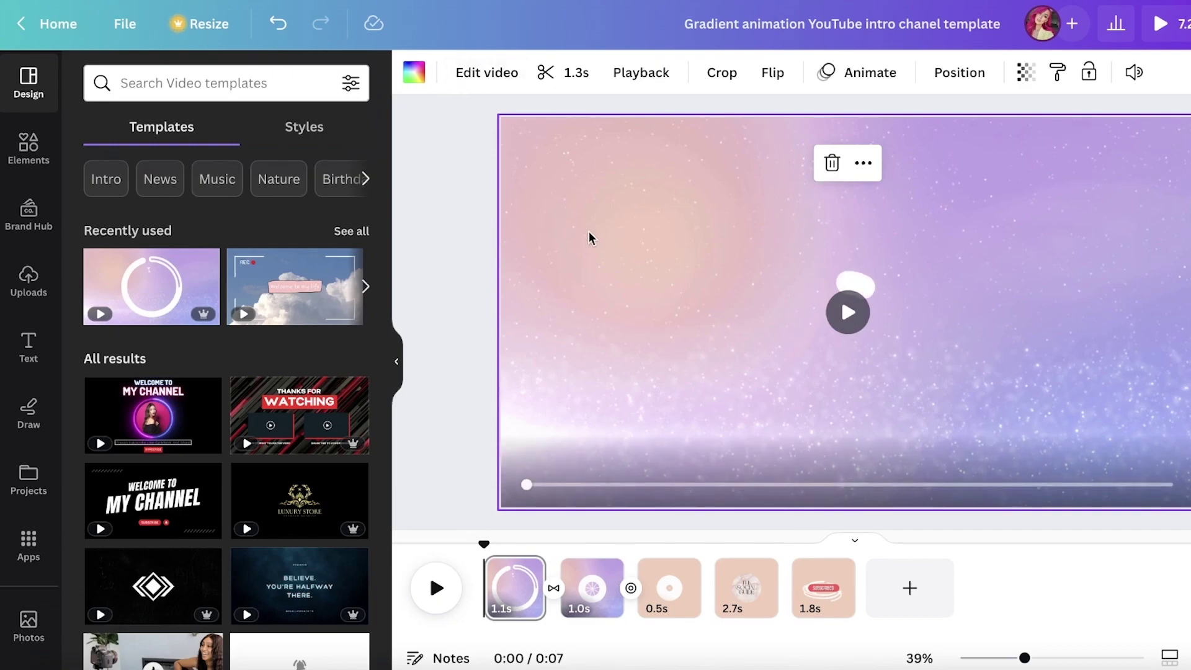
{"action": "left_click", "coordinate": [556, 227]}
{"action": "left_click_drag", "start_coordinate": [555, 221], "coordinate": [584, 335]}
{"action": "left_click", "coordinate": [577, 293]}
{"action": "left_click_drag", "start_coordinate": [576, 290], "coordinate": [634, 283]}
{"action": "left_click", "coordinate": [850, 294]}
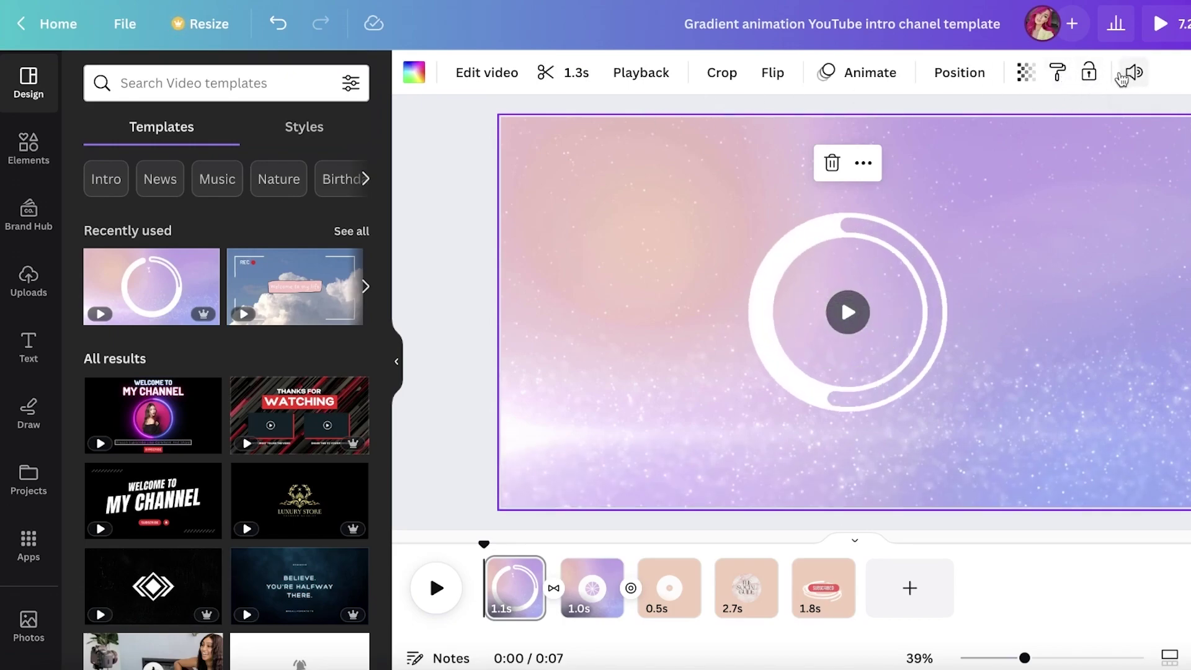
{"action": "key", "text": "Delete"}
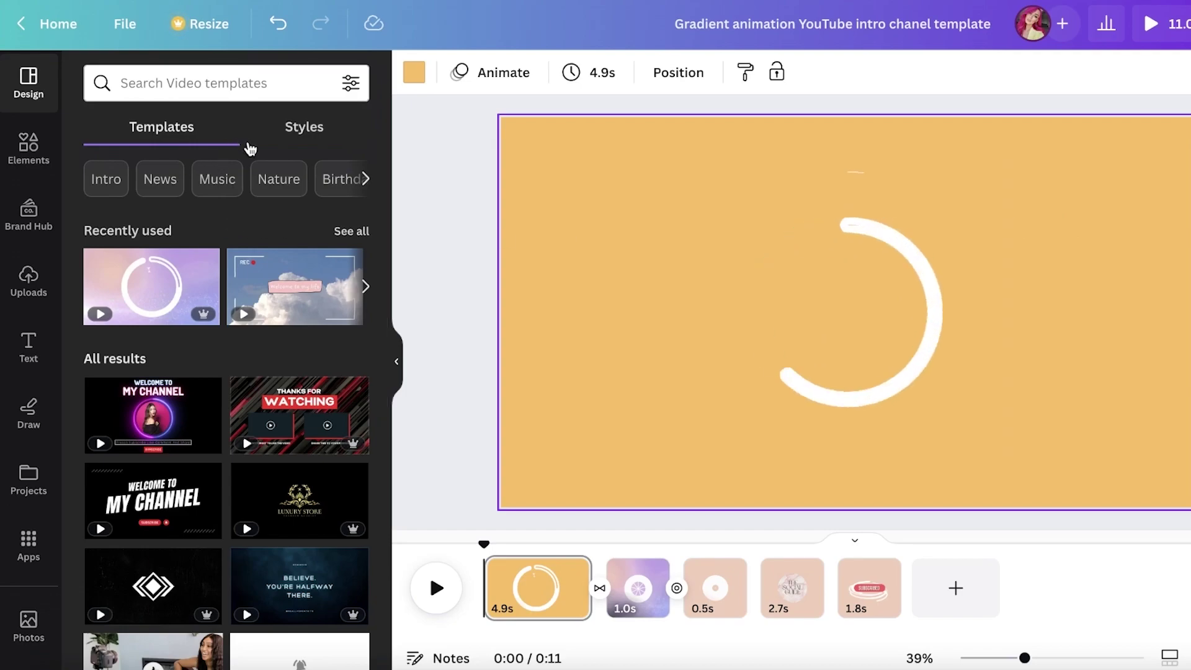
Search the elements for "tech" and limit the results to videos
{"action": "left_click", "coordinate": [44, 149]}
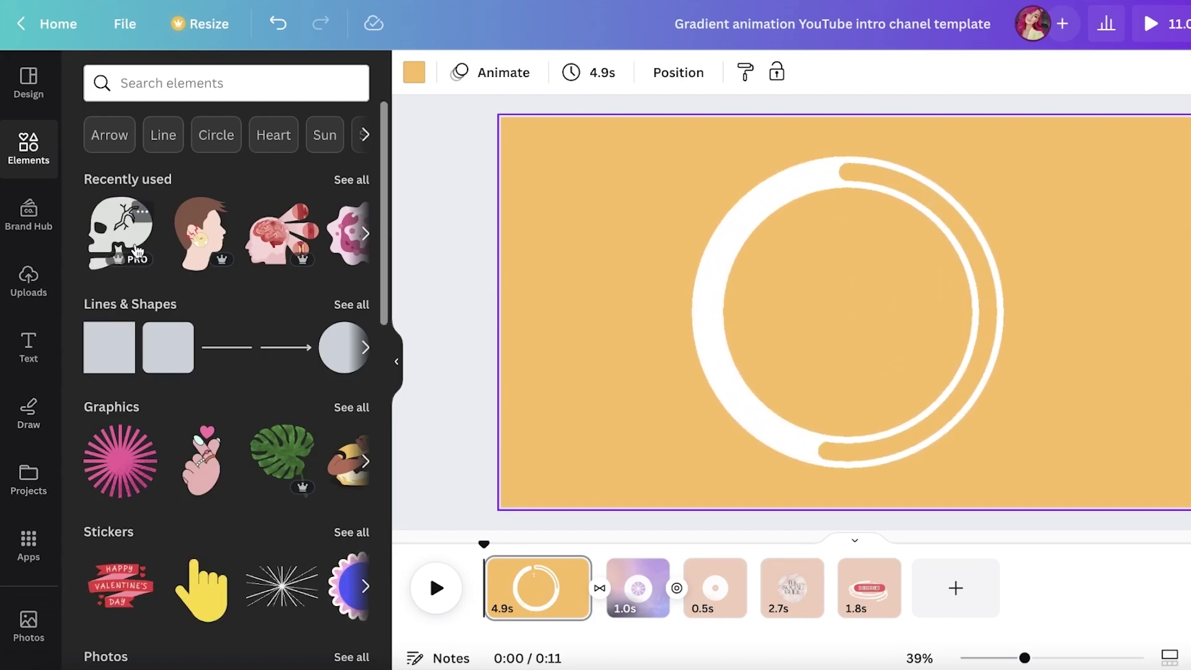
{"action": "left_click", "coordinate": [207, 81]}
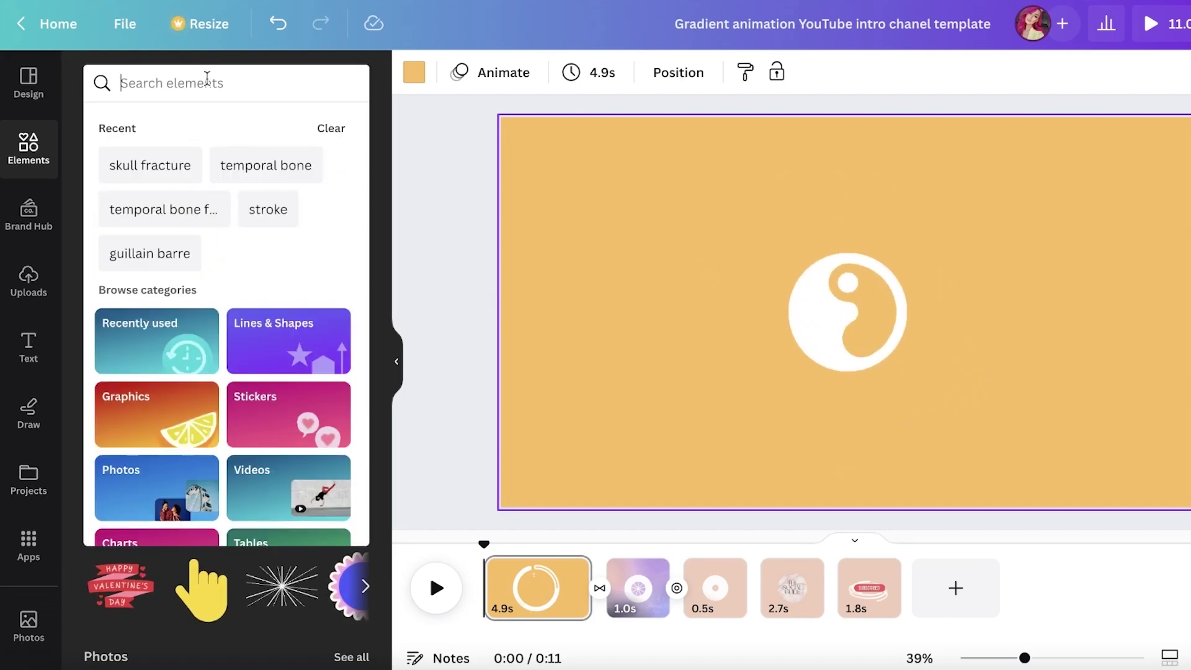
{"action": "type", "text": "tech"}
{"action": "key", "text": "Return"}
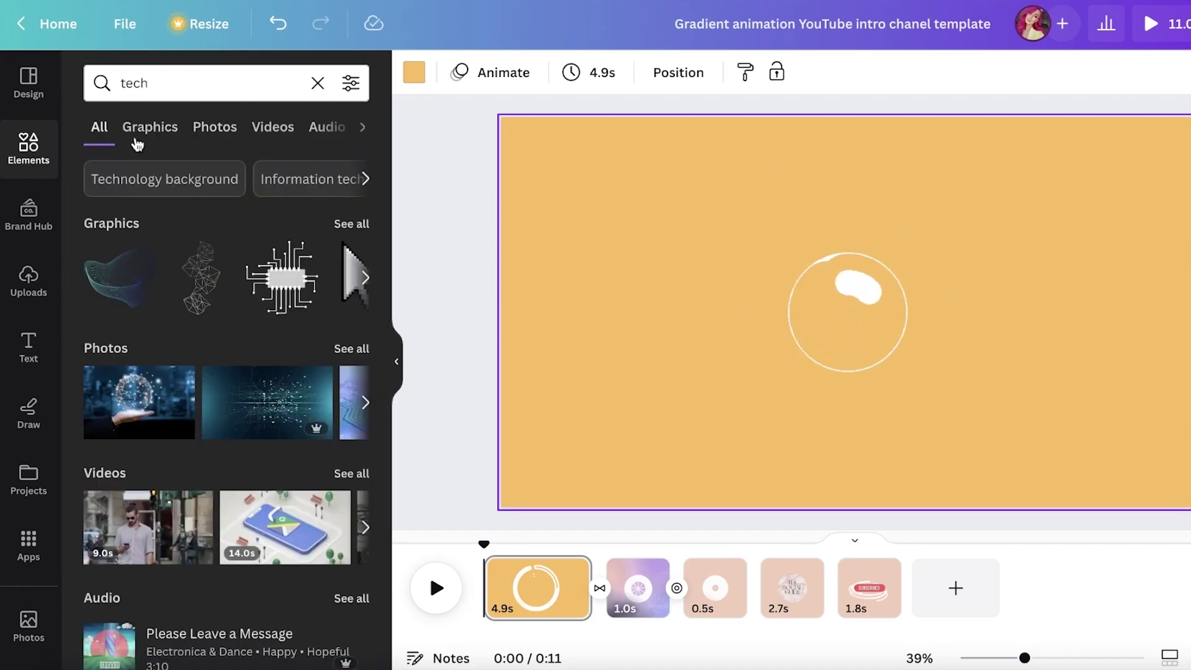
{"action": "left_click", "coordinate": [242, 128]}
{"action": "left_click", "coordinate": [259, 133]}
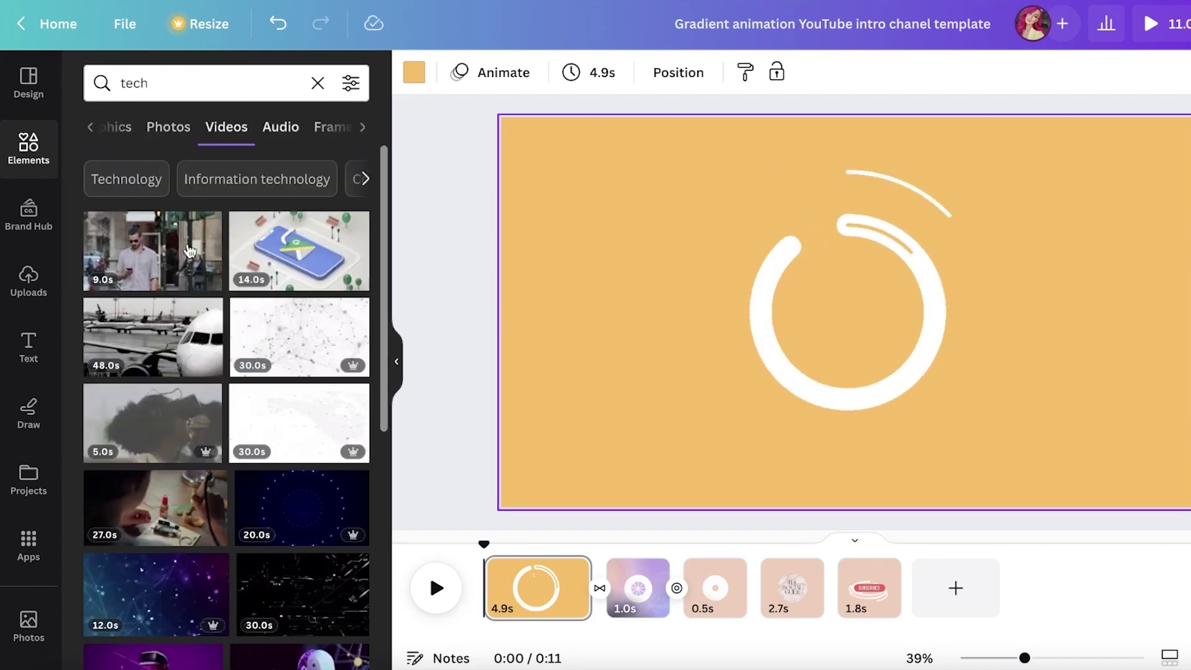
Add the 30-second white world map video to the first page and make it the page background
{"action": "left_click", "coordinate": [299, 423]}
{"action": "left_click", "coordinate": [696, 436]}
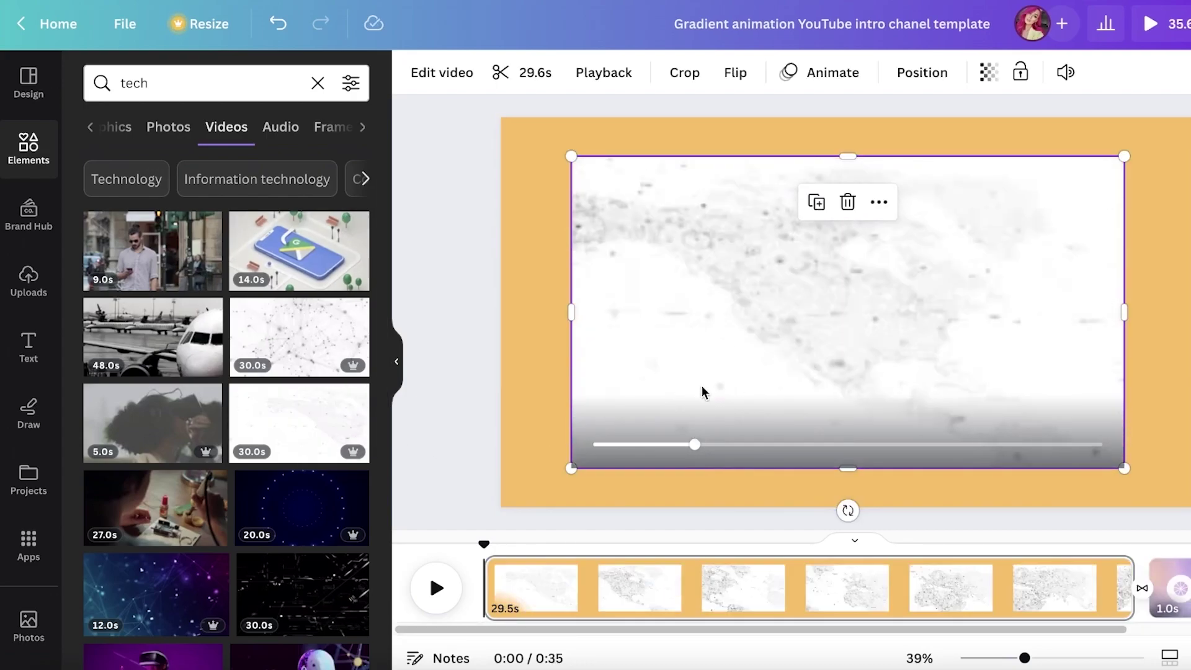
{"action": "left_click_drag", "start_coordinate": [703, 392], "coordinate": [601, 334]}
{"action": "left_click_drag", "start_coordinate": [1022, 410], "coordinate": [1190, 526]}
{"action": "right_click", "coordinate": [1066, 359]}
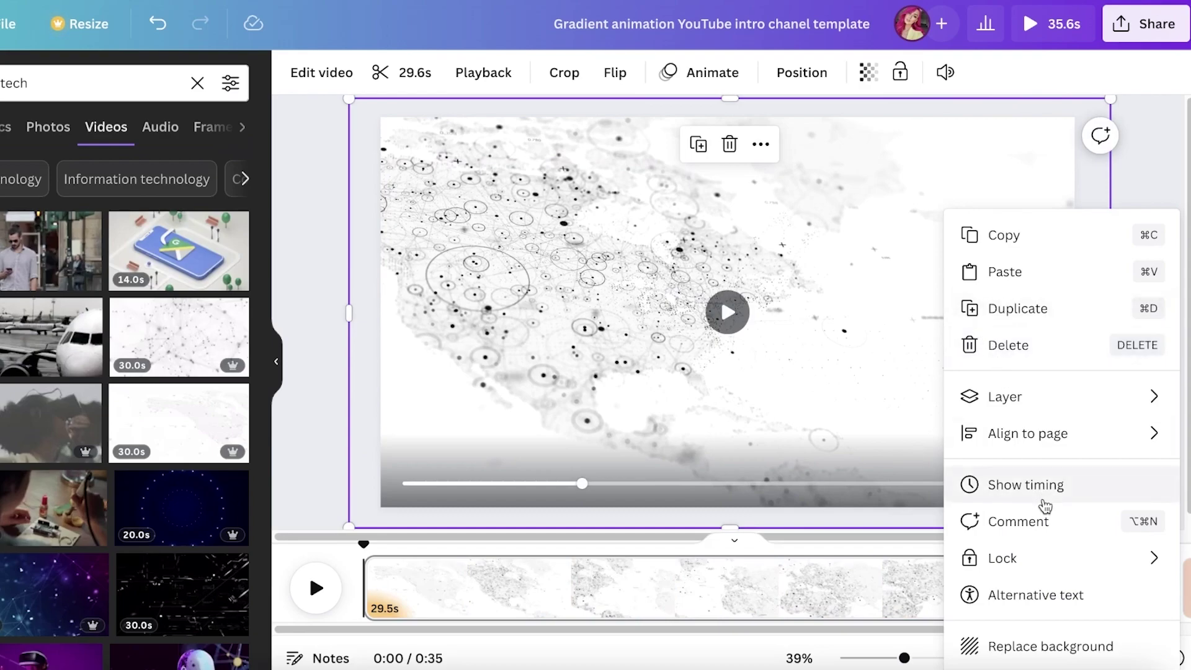
{"action": "left_click", "coordinate": [703, 310]}
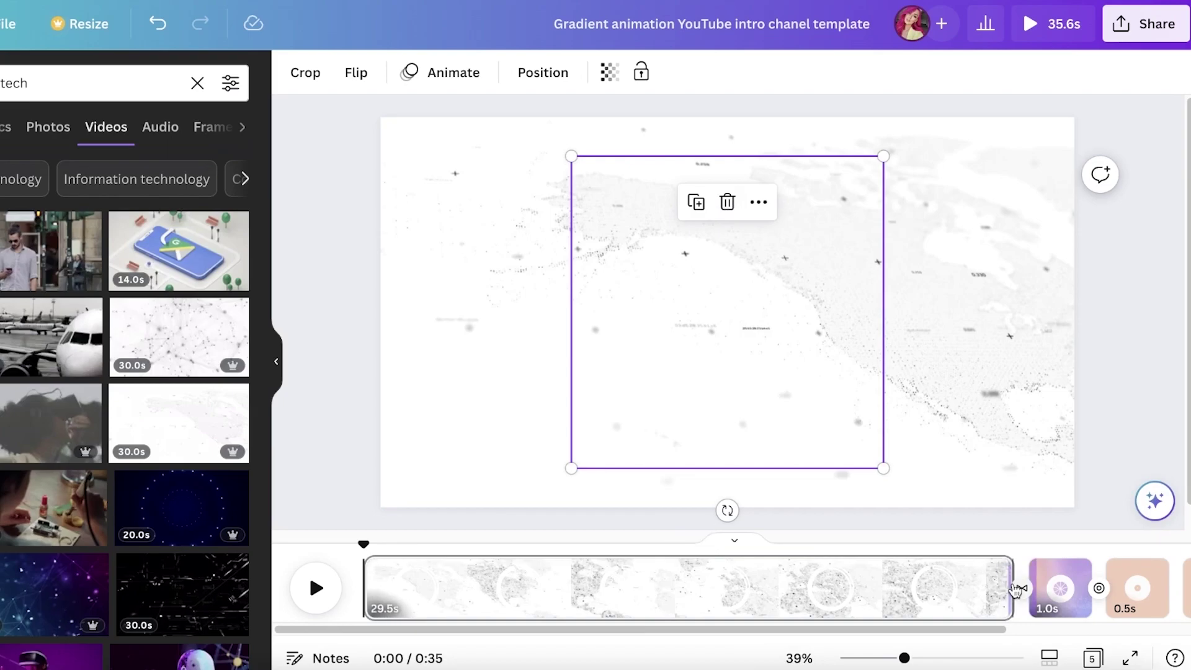
Shorten the first page to 3.5 seconds and go to the second page
{"action": "left_click_drag", "start_coordinate": [1008, 588], "coordinate": [440, 559]}
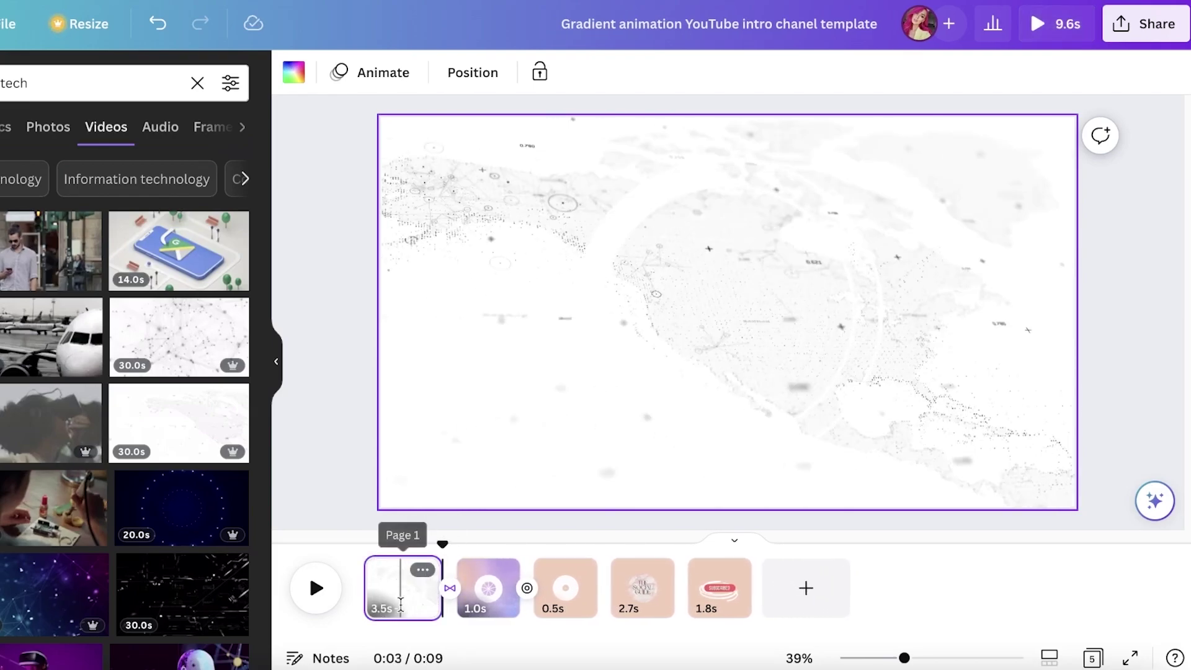
{"action": "left_click", "coordinate": [749, 322]}
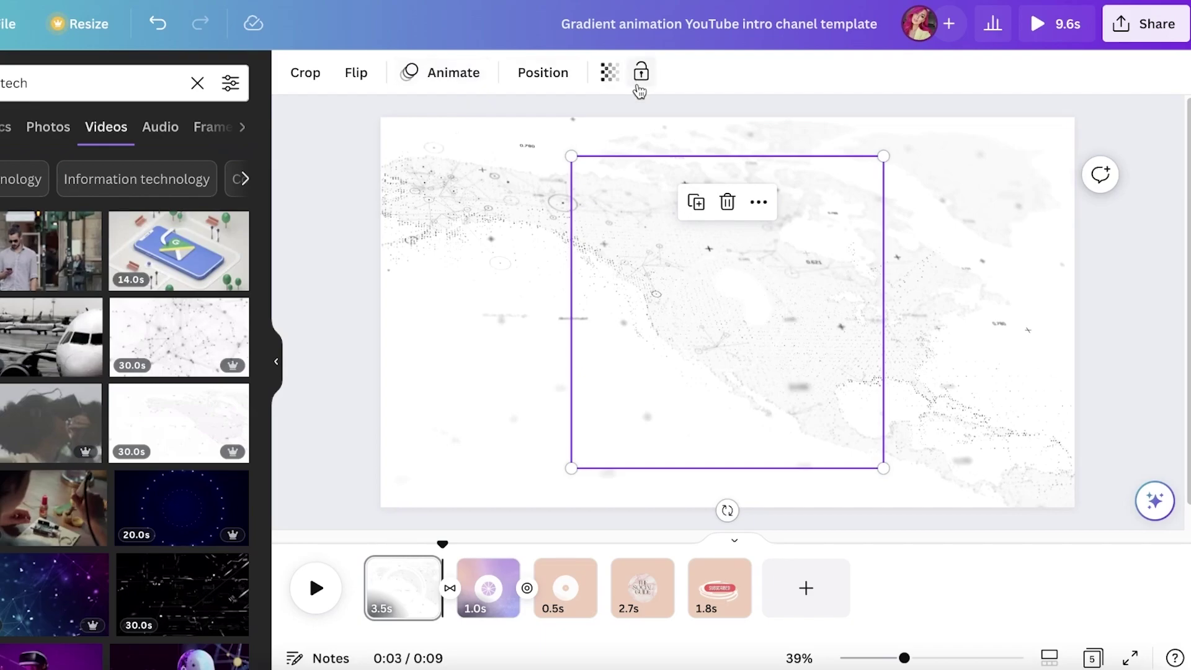
{"action": "left_click", "coordinate": [479, 587]}
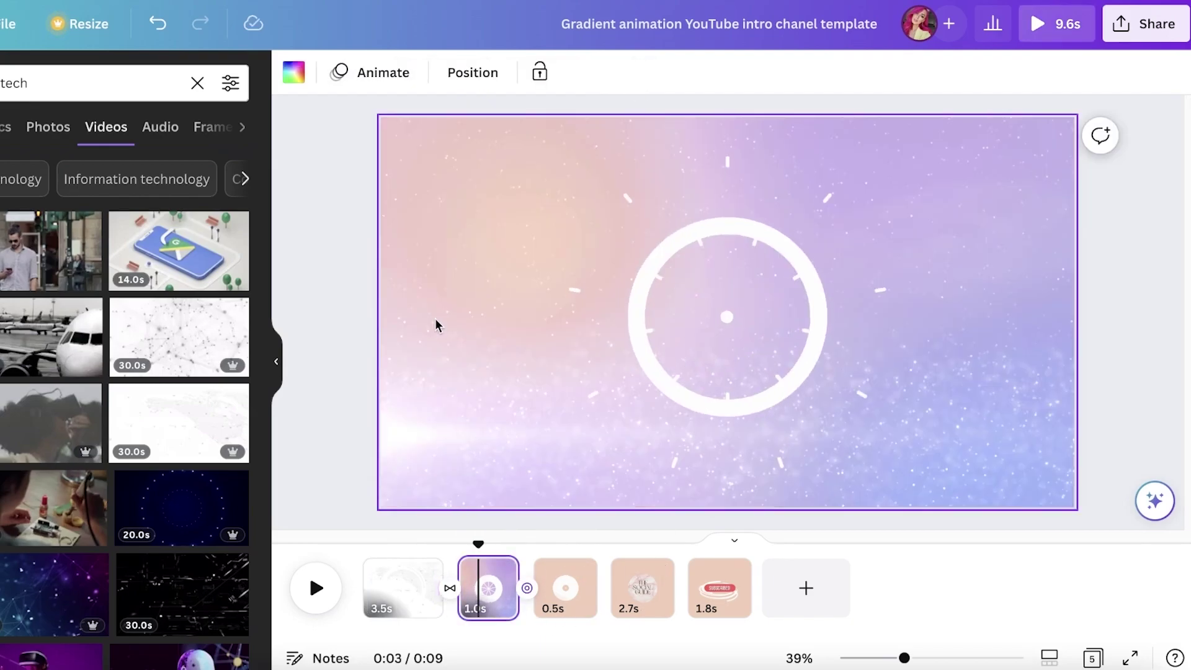
Delete the purple gradient second page, add the 30-second black circuit-line video to the page after it, and enlarge it past the page edges
{"action": "key", "text": "Delete"}
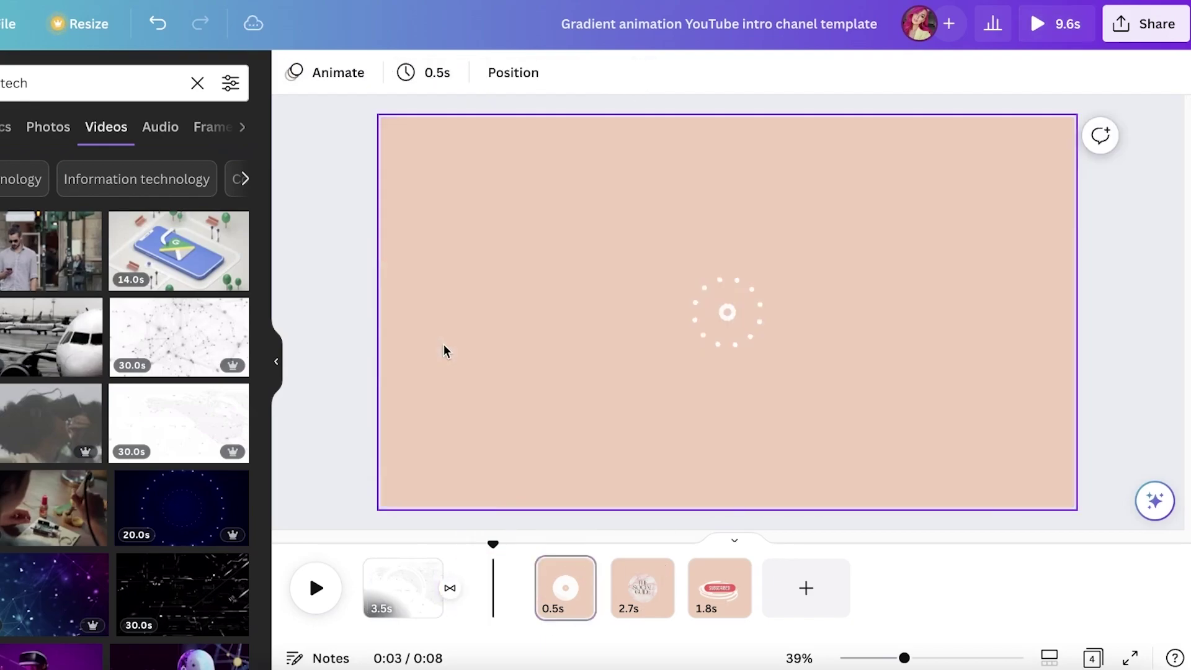
{"action": "left_click", "coordinate": [206, 609]}
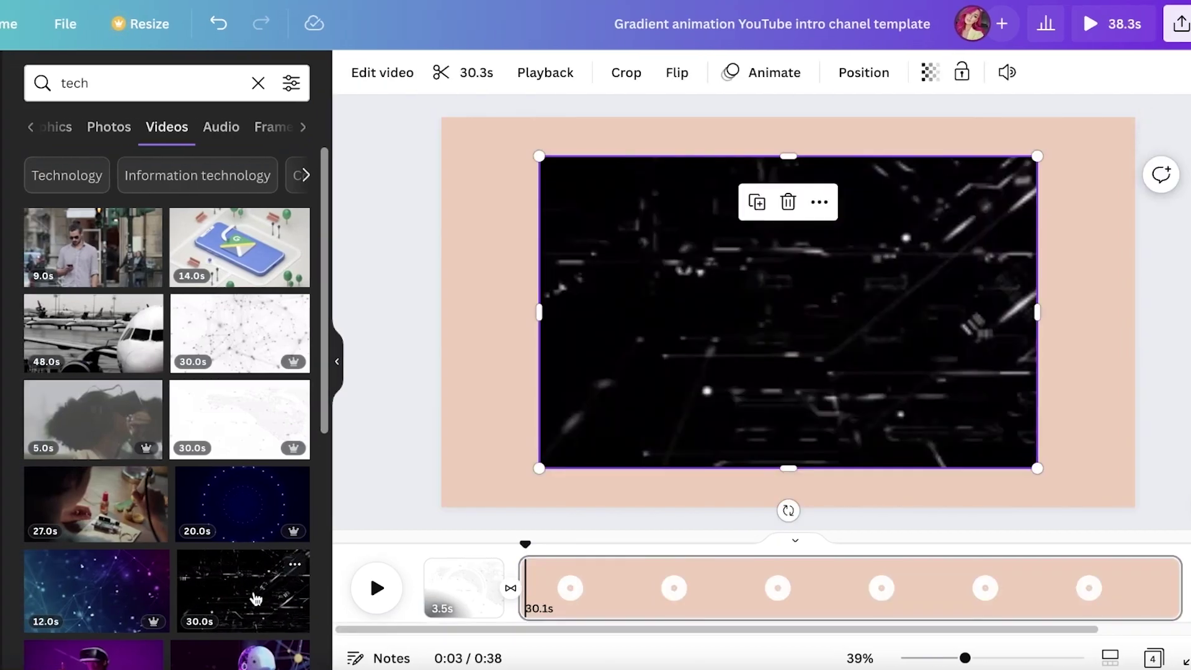
{"action": "left_click_drag", "start_coordinate": [1035, 470], "coordinate": [1166, 529]}
Send the circuit-line video behind the circle animation and shorten the second page to 1.0 second
{"action": "right_click", "coordinate": [563, 359]}
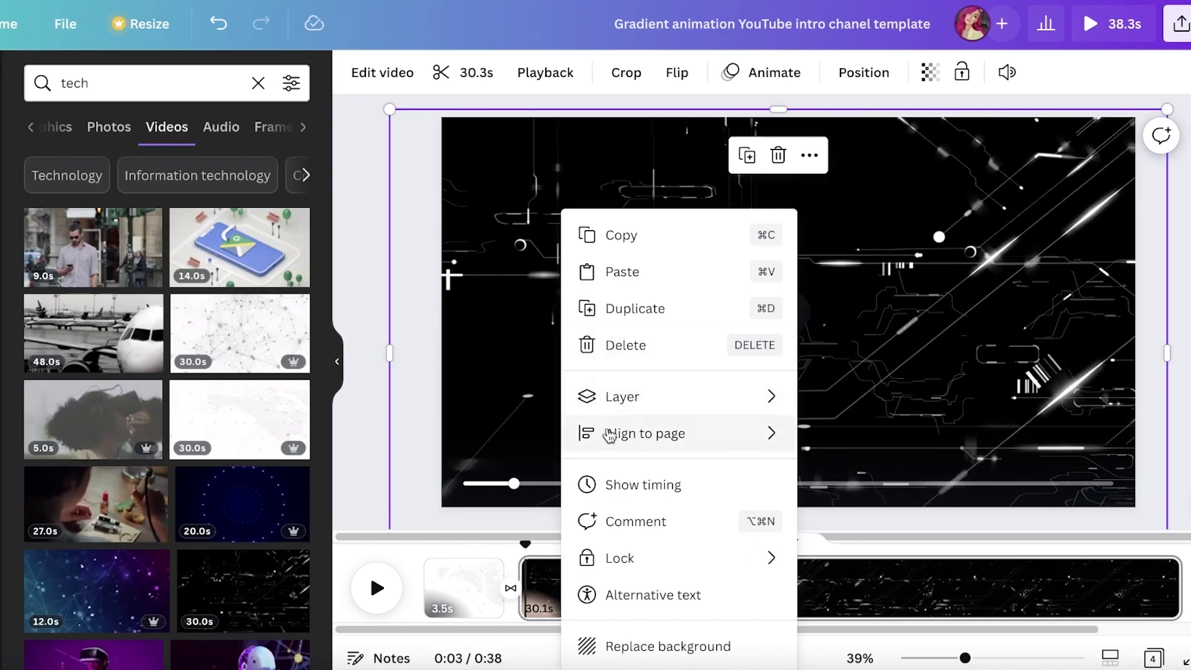
{"action": "mouse_move", "coordinate": [689, 403]}
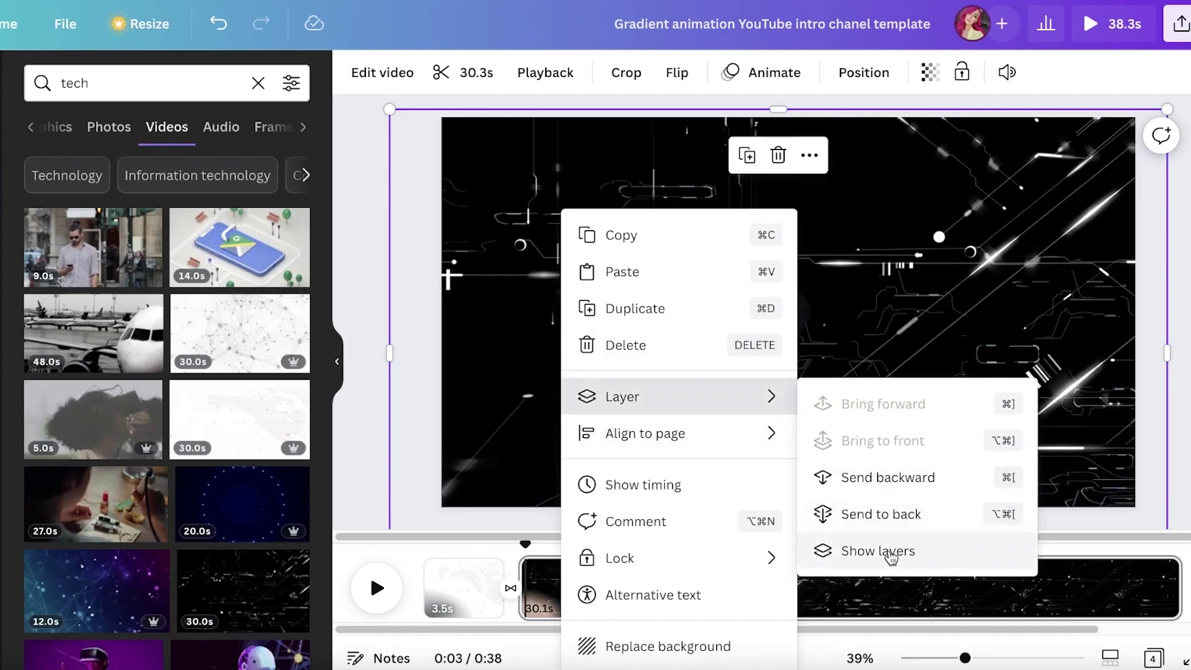
{"action": "left_click", "coordinate": [884, 516]}
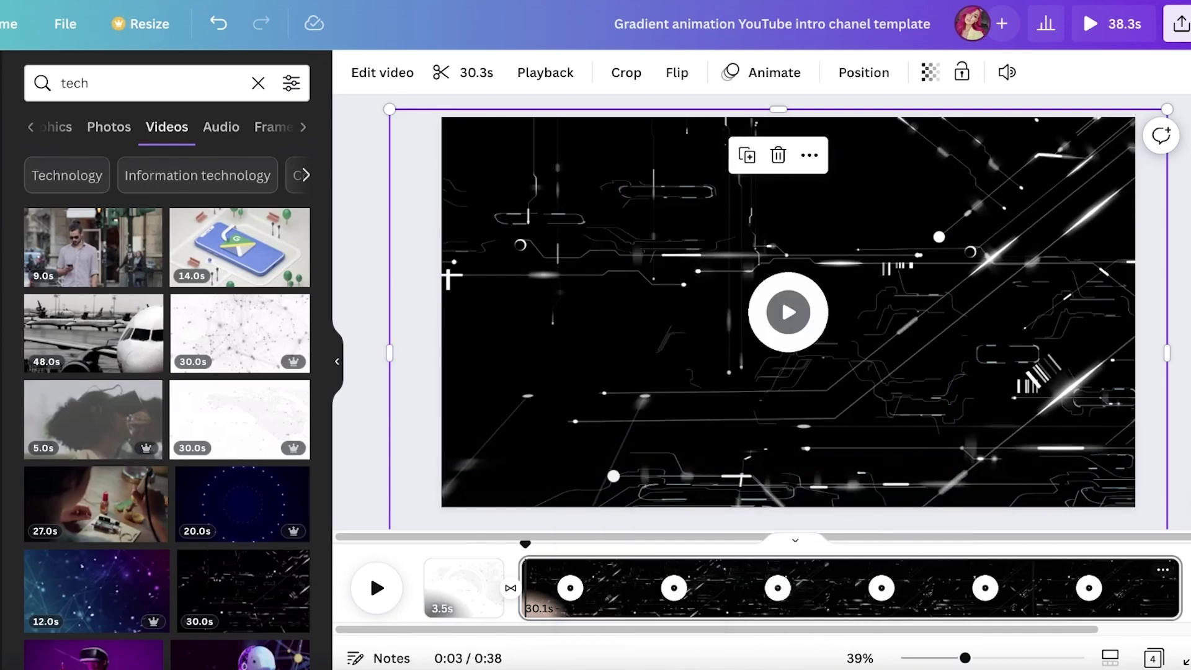
{"action": "left_click_drag", "start_coordinate": [1177, 582], "coordinate": [517, 597]}
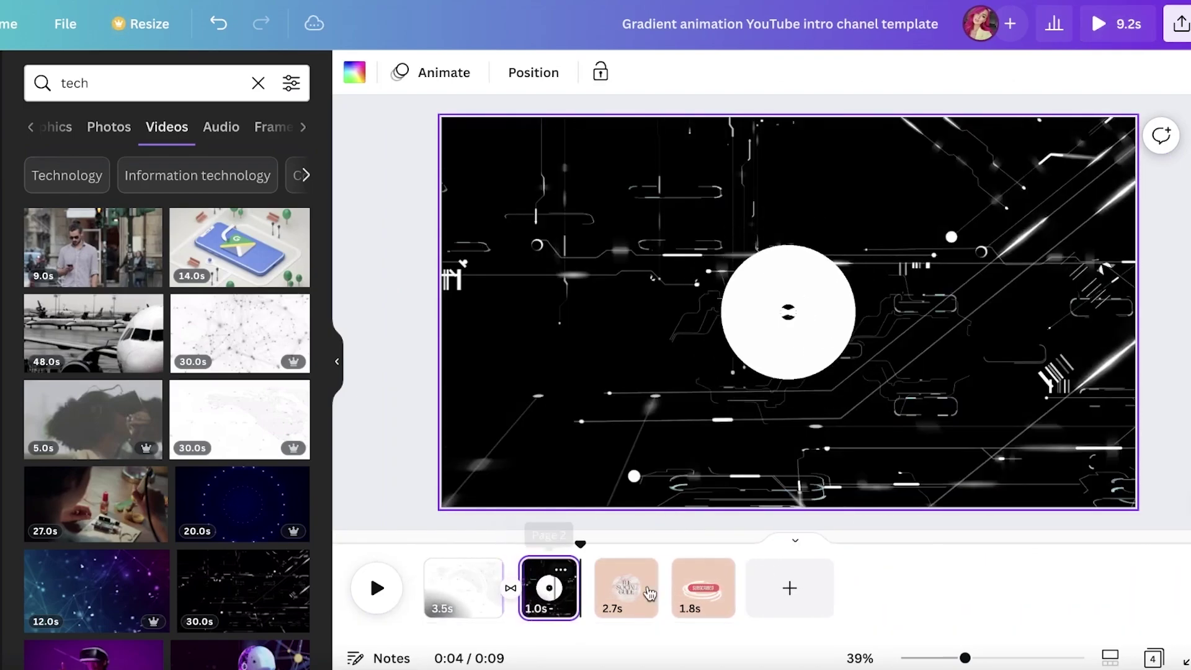
Change the background color of the channel name page to black
{"action": "left_click", "coordinate": [618, 583]}
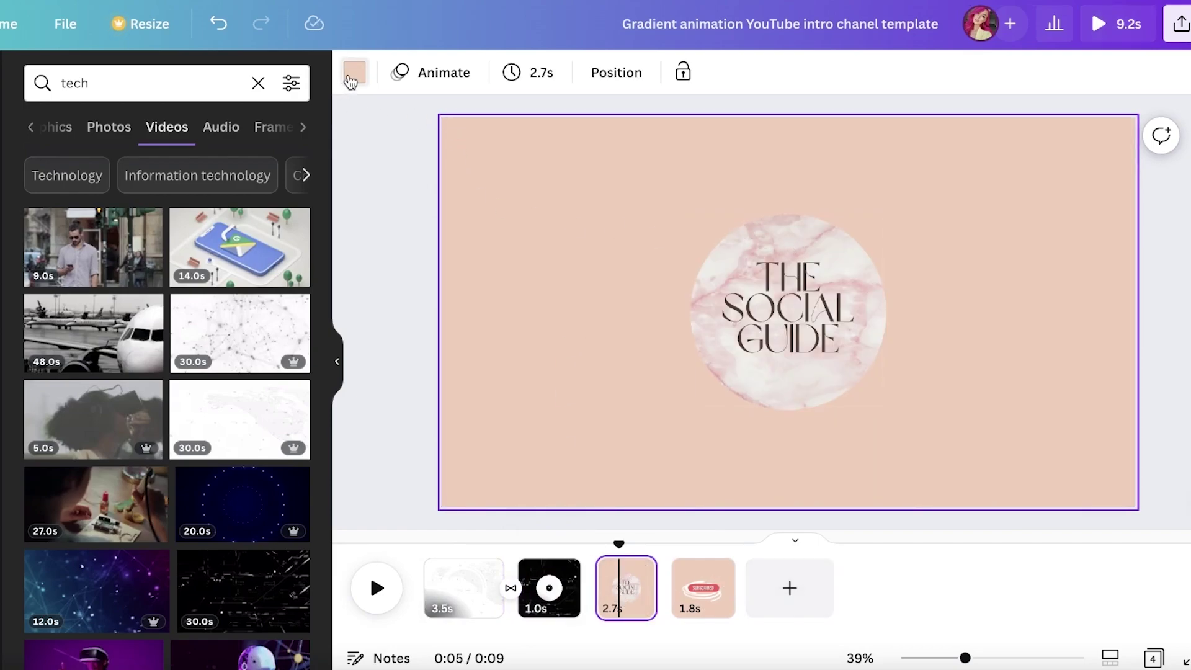
{"action": "left_click", "coordinate": [354, 72]}
{"action": "left_click", "coordinate": [56, 185]}
{"action": "left_click_drag", "start_coordinate": [149, 298], "coordinate": [292, 404]}
Search the photo elements for "circle" and add the glowing purple light ring around the channel name
{"action": "left_click", "coordinate": [771, 390]}
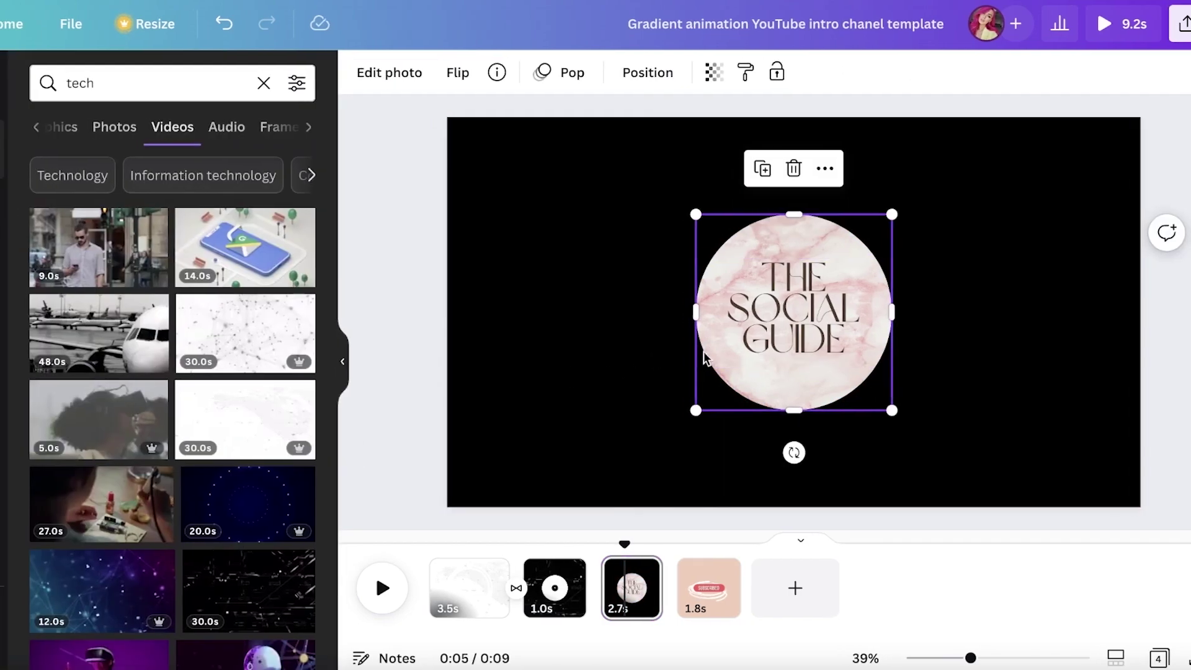
{"action": "left_click", "coordinate": [24, 163]}
{"action": "left_click", "coordinate": [212, 99]}
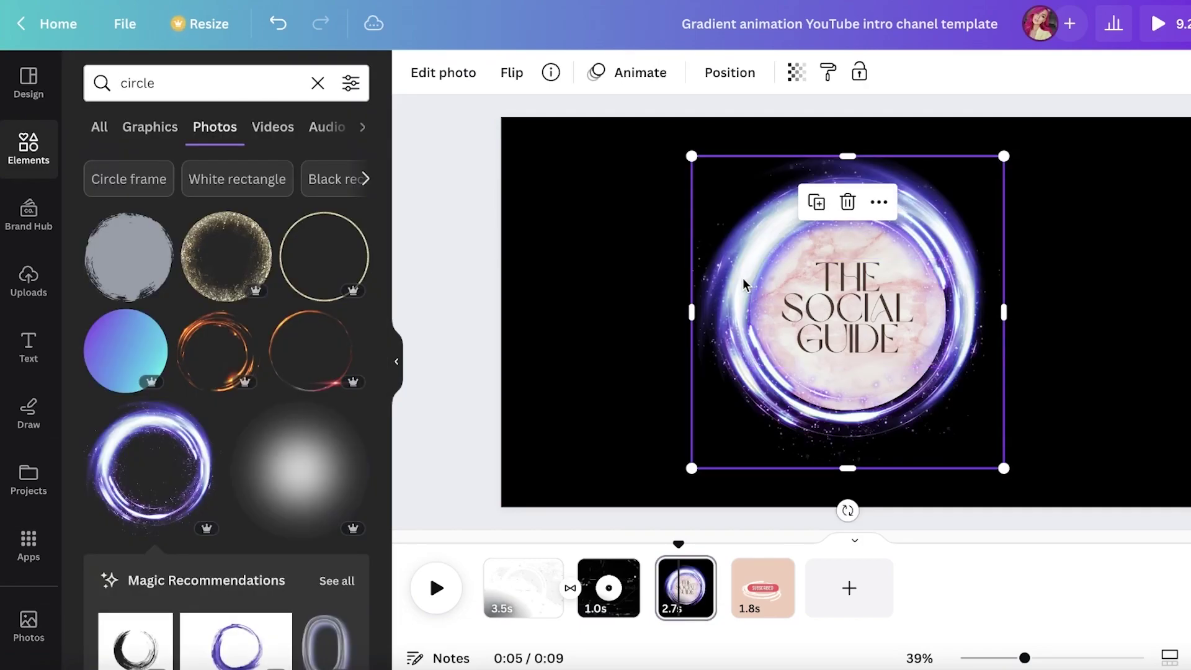
Set the text color of "The Social Guide" to white
{"action": "left_click", "coordinate": [820, 311]}
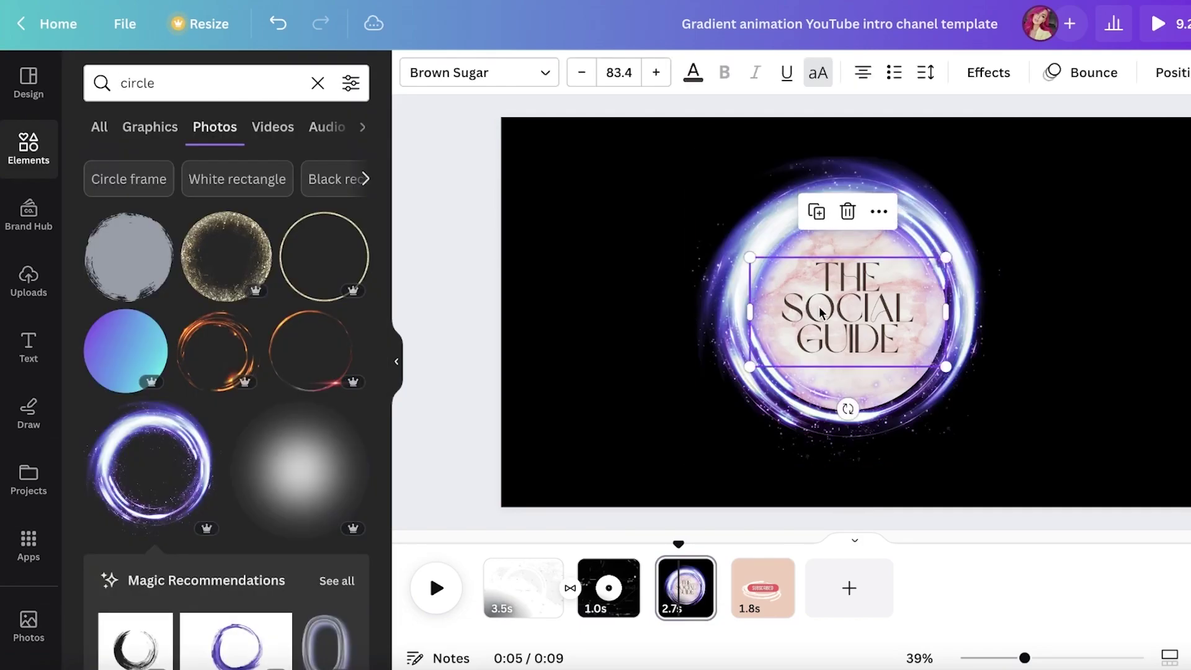
{"action": "left_click", "coordinate": [693, 73]}
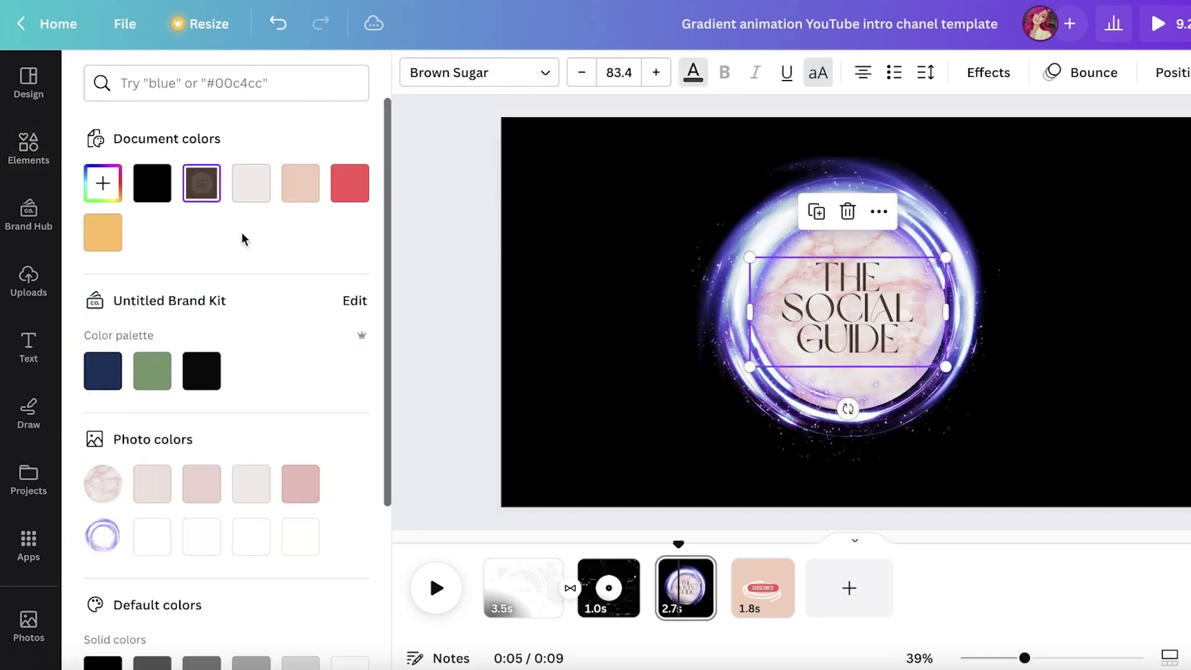
{"action": "left_click", "coordinate": [158, 546]}
{"action": "left_click", "coordinate": [577, 327]}
Delete the pink marble circle behind the channel name, keeping the glowing ring
{"action": "left_click", "coordinate": [856, 223]}
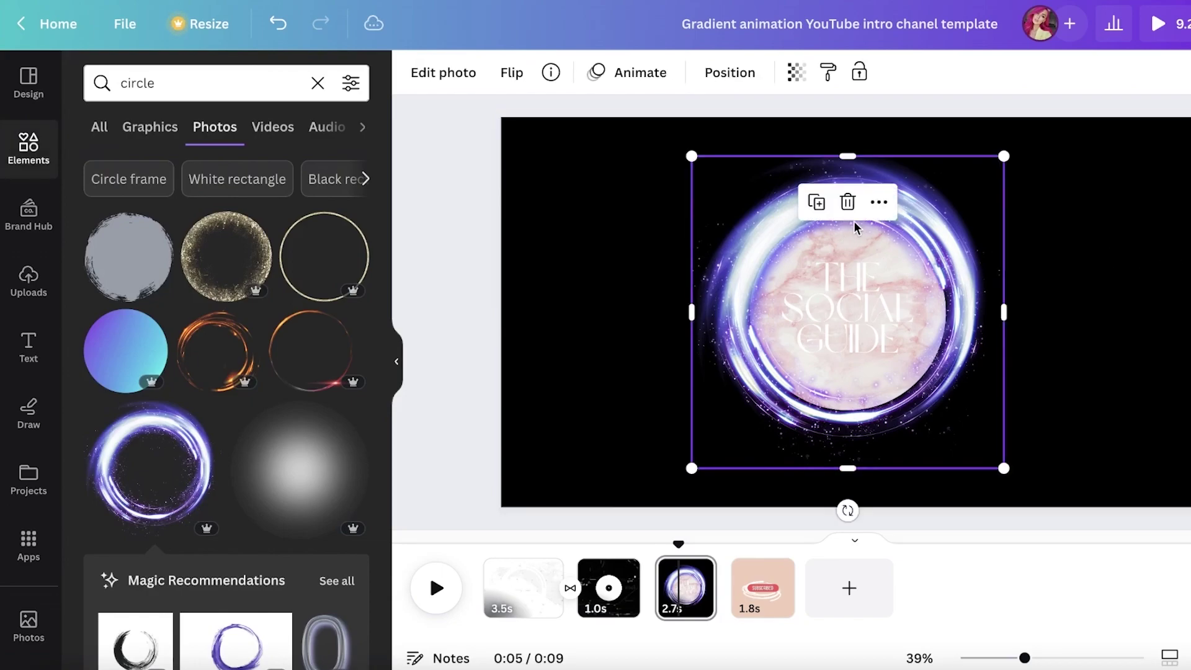
{"action": "left_click", "coordinate": [887, 241]}
{"action": "key", "text": "Delete"}
Set the background color of the last page, with the subscribe button animation, to dark purple
{"action": "left_click", "coordinate": [732, 587]}
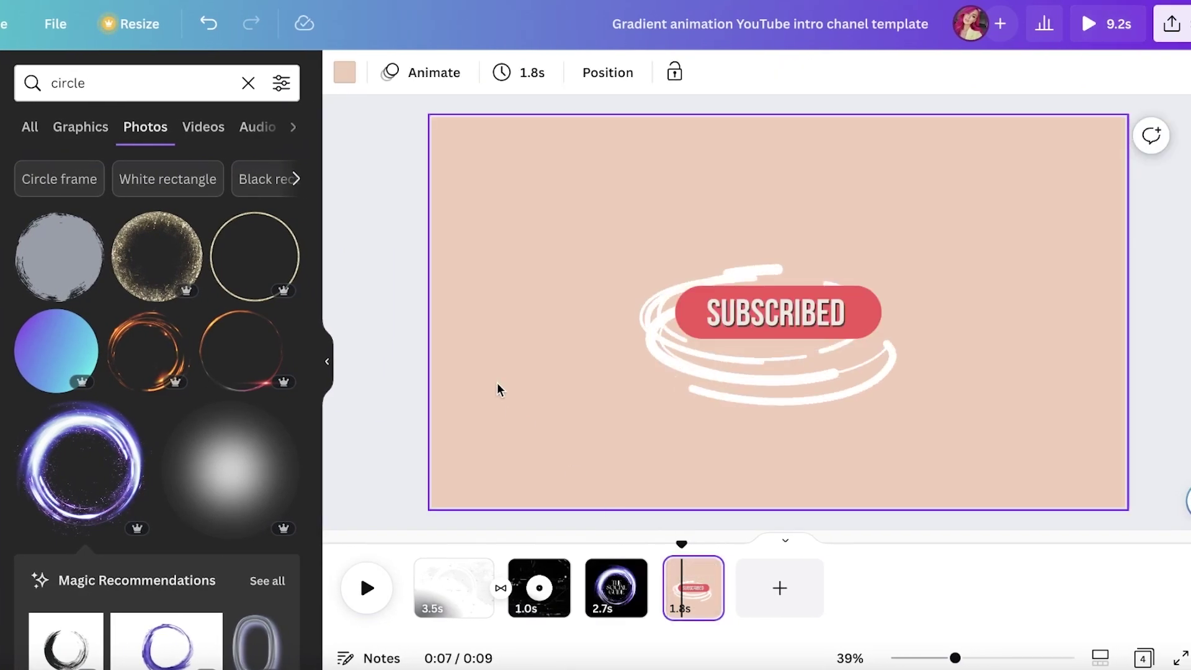
{"action": "left_click", "coordinate": [352, 85]}
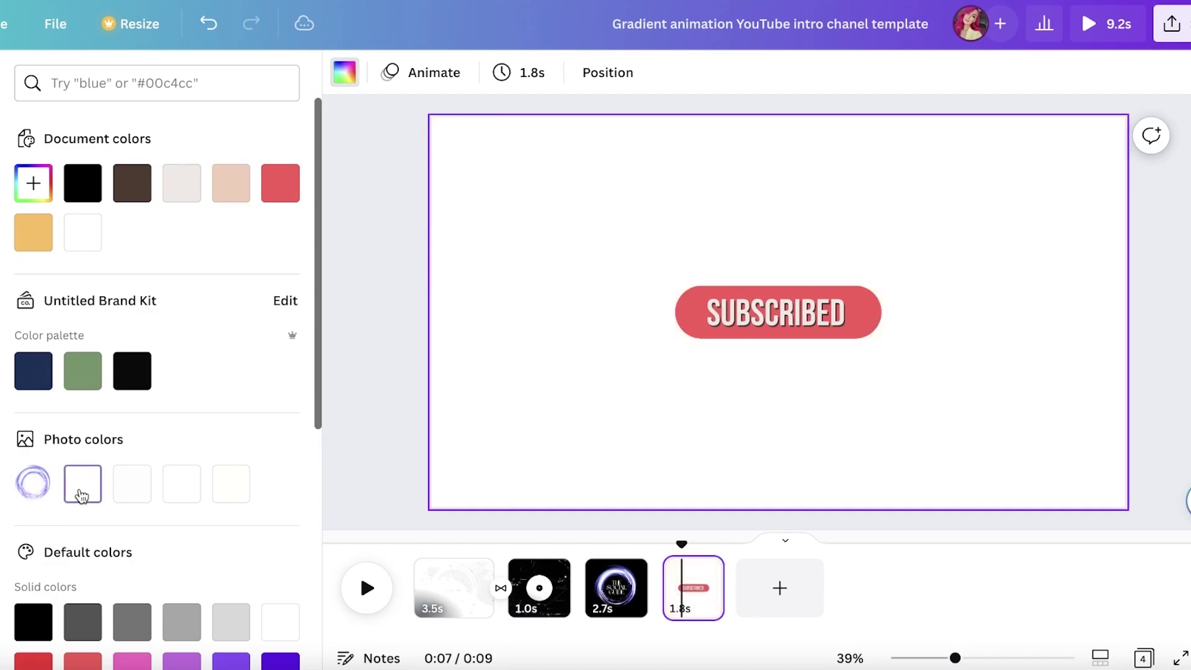
{"action": "left_click", "coordinate": [83, 485]}
{"action": "scroll", "coordinate": [217, 484], "scroll_direction": "down", "scroll_amount": 4}
{"action": "left_click", "coordinate": [288, 453]}
{"action": "left_click", "coordinate": [223, 270]}
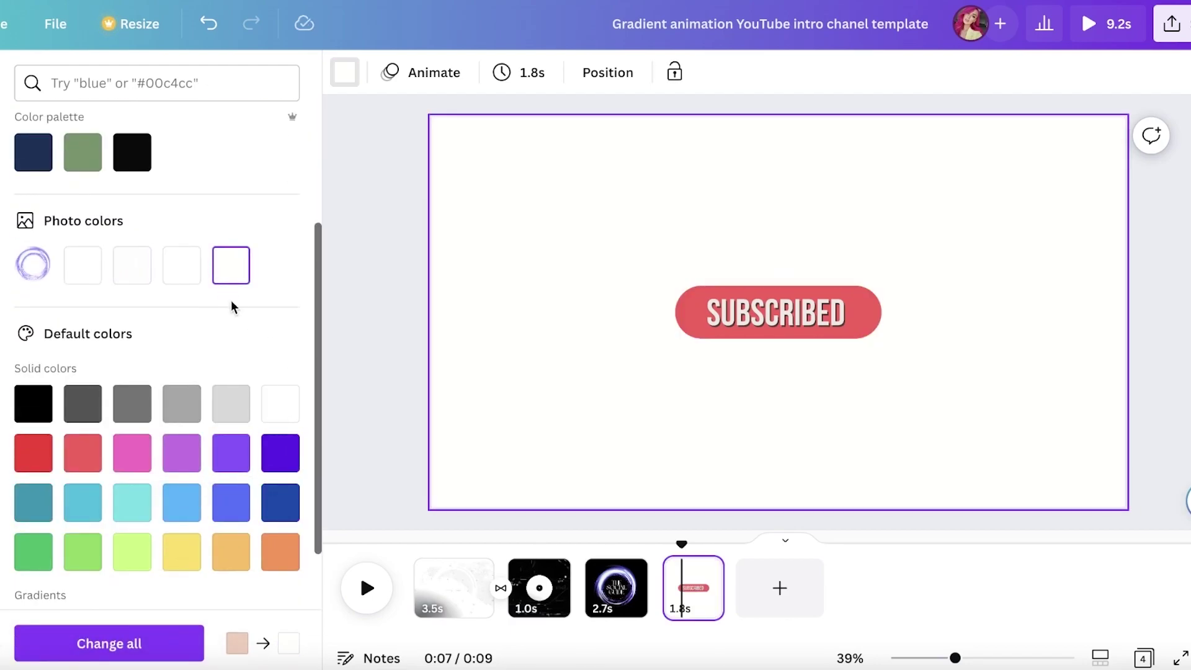
{"action": "key", "text": "ctrl+z"}
Open the transition settings between the first and second pages and return to the second page
{"action": "left_click", "coordinate": [539, 587]}
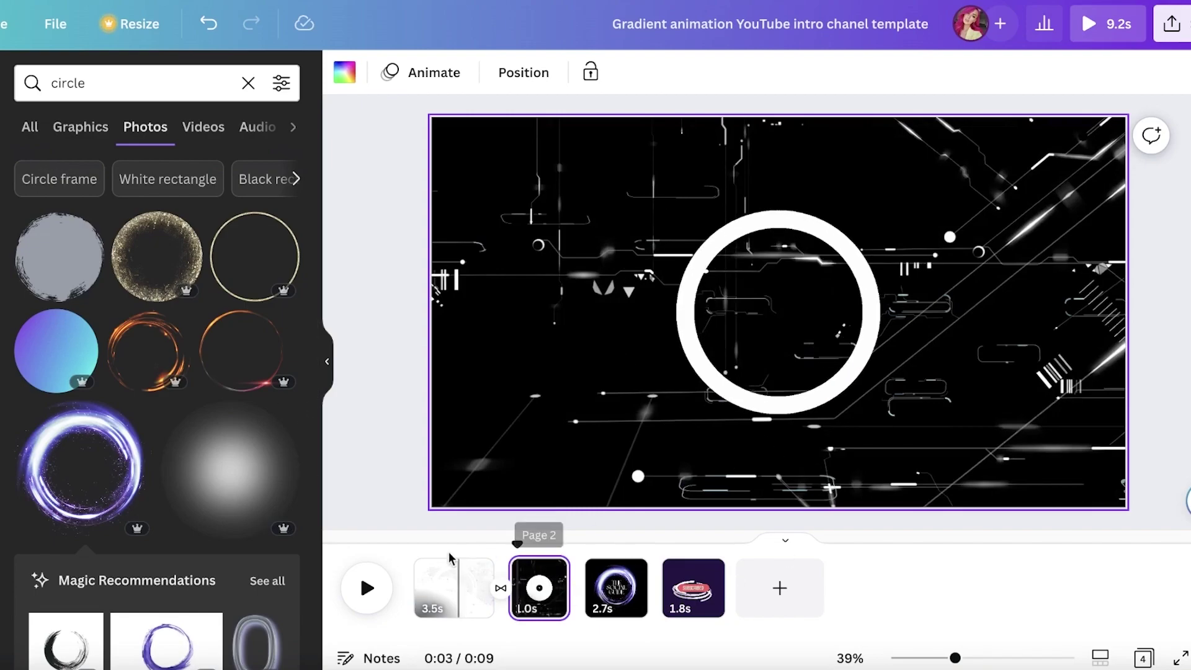
{"action": "left_click", "coordinate": [430, 577]}
{"action": "left_click", "coordinate": [501, 588]}
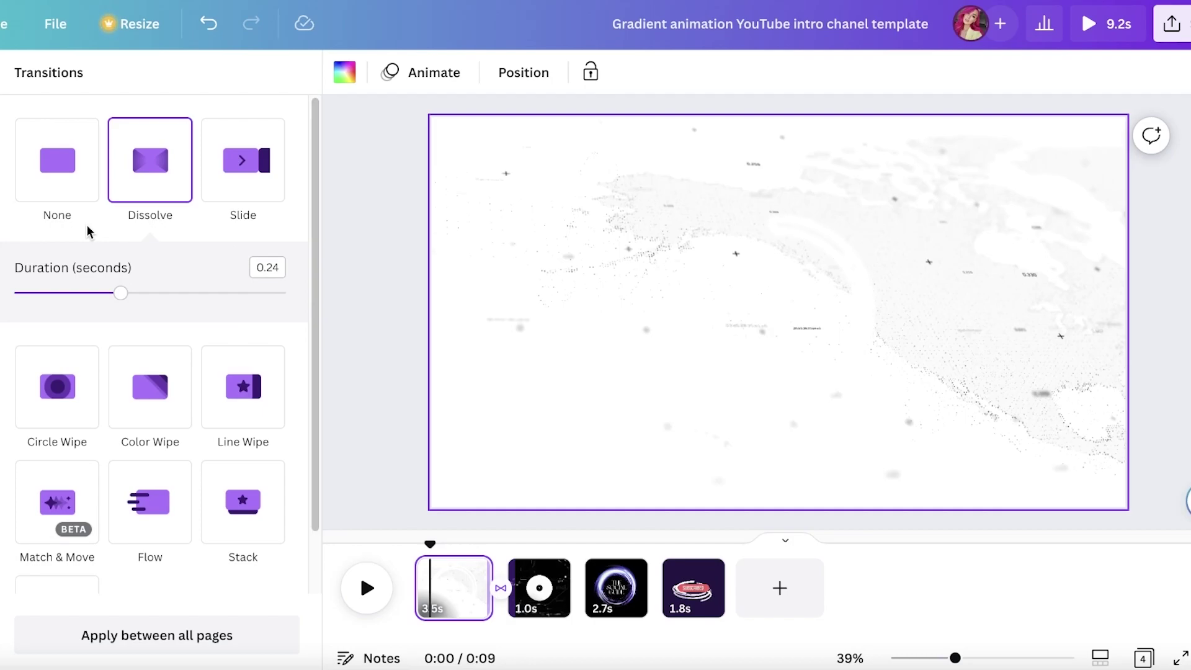
{"action": "left_click", "coordinate": [510, 597]}
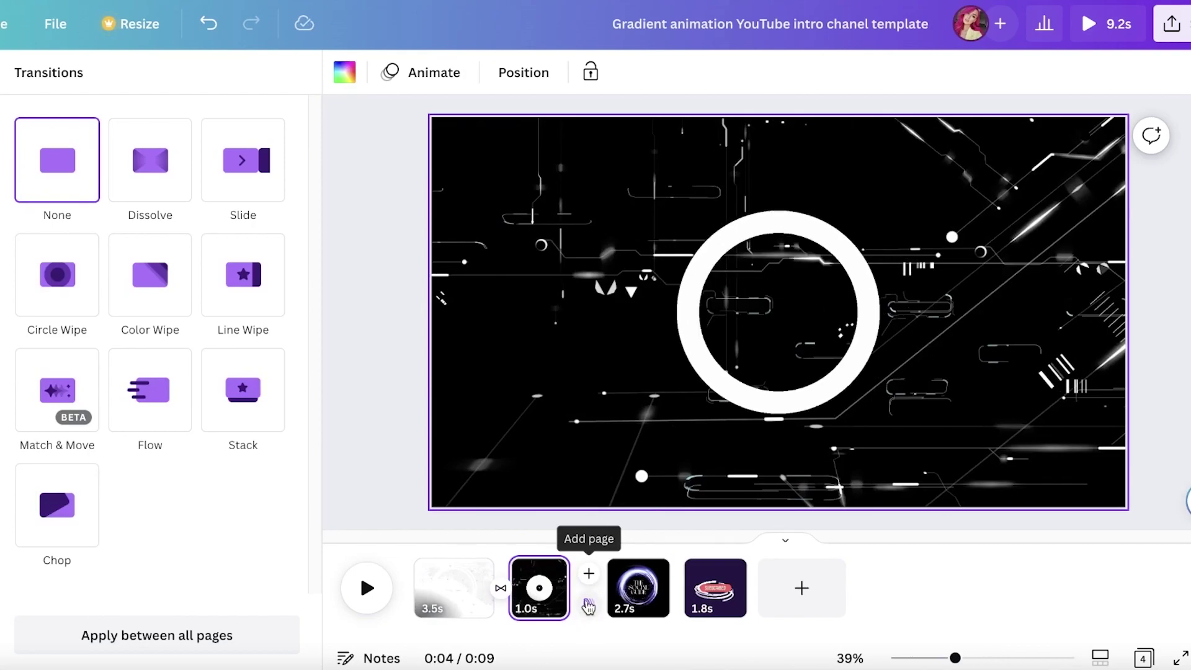
Add a 0.5-second Dissolve transition between the circuit-line page and the channel name page, without any extra page between them
{"action": "left_click", "coordinate": [588, 573]}
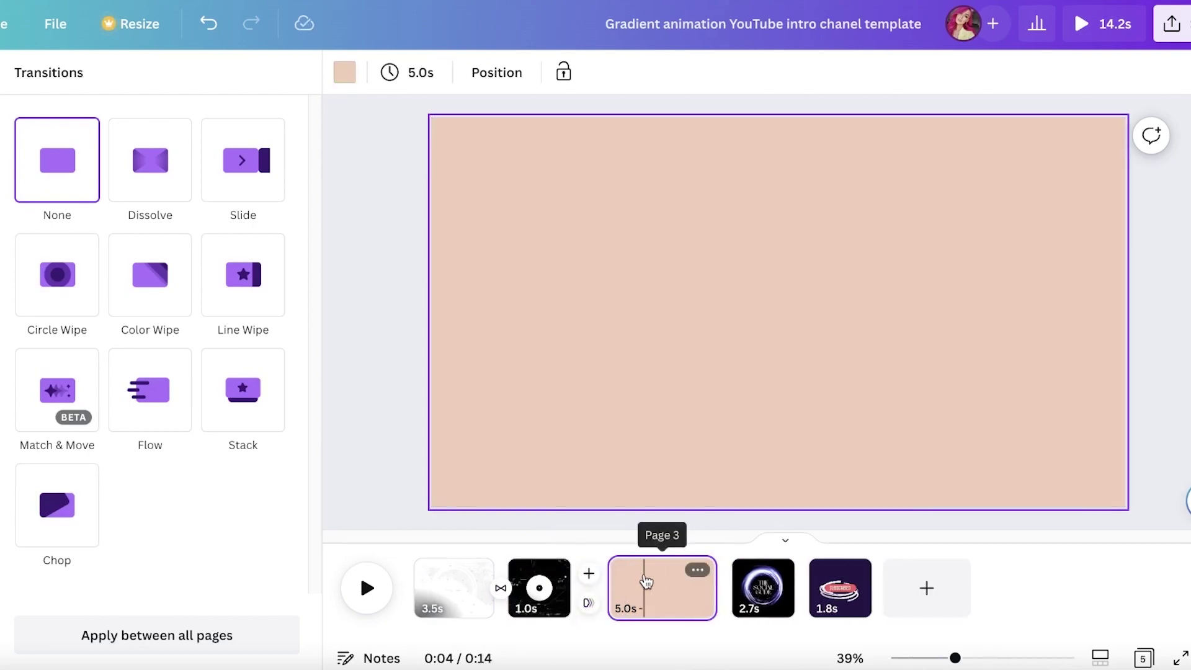
{"action": "key", "text": "Delete"}
{"action": "mouse_move", "coordinate": [578, 611]}
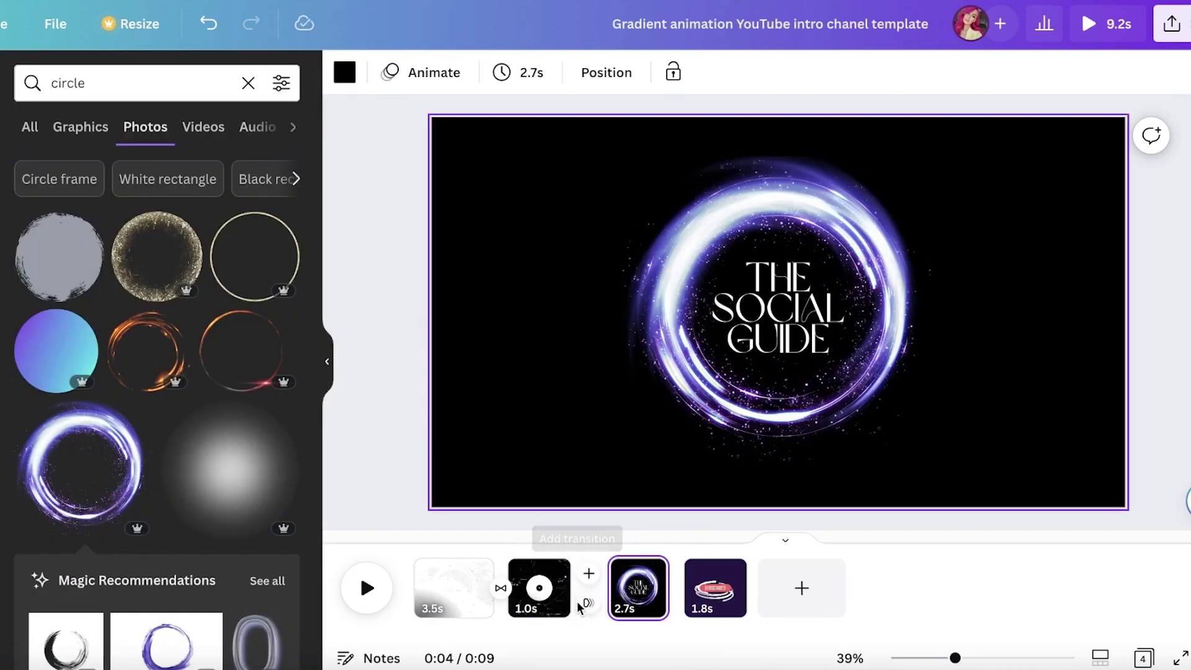
{"action": "left_click", "coordinate": [593, 606]}
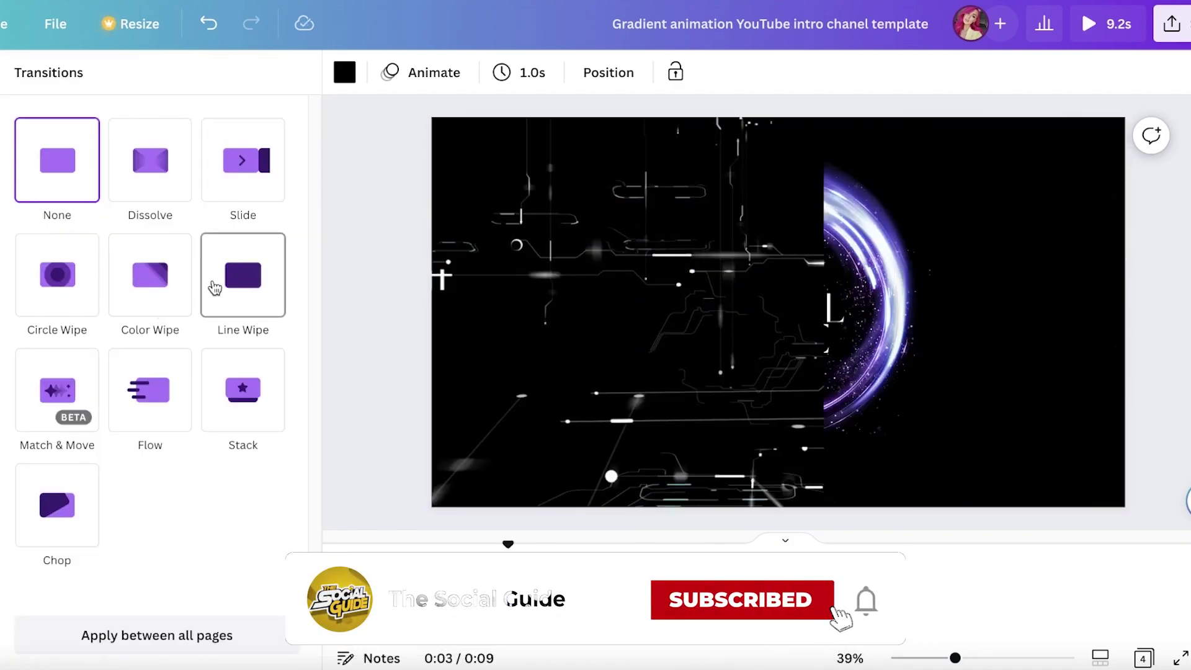
{"action": "left_click", "coordinate": [155, 155]}
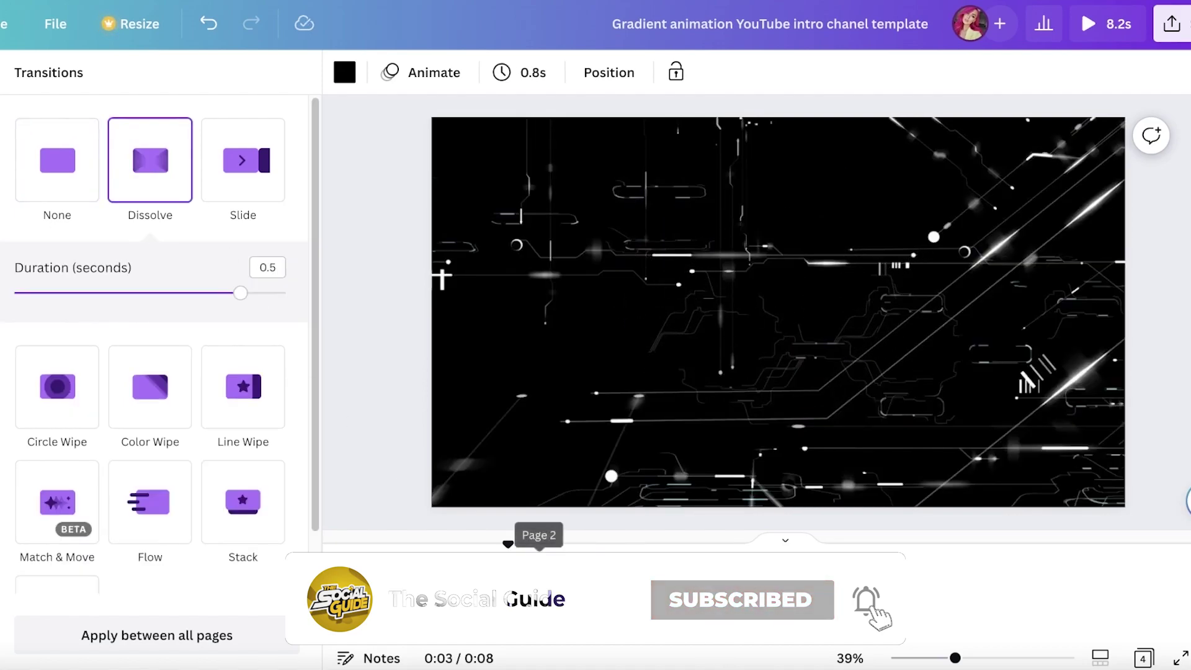
Set the four page durations to 2.0, 1.2, 1.5 and 1.5 seconds and add a transition between the last two pages
{"action": "left_click", "coordinate": [539, 587]}
{"action": "left_click_drag", "start_coordinate": [491, 567], "coordinate": [459, 564]}
{"action": "left_click_drag", "start_coordinate": [549, 567], "coordinate": [611, 573]}
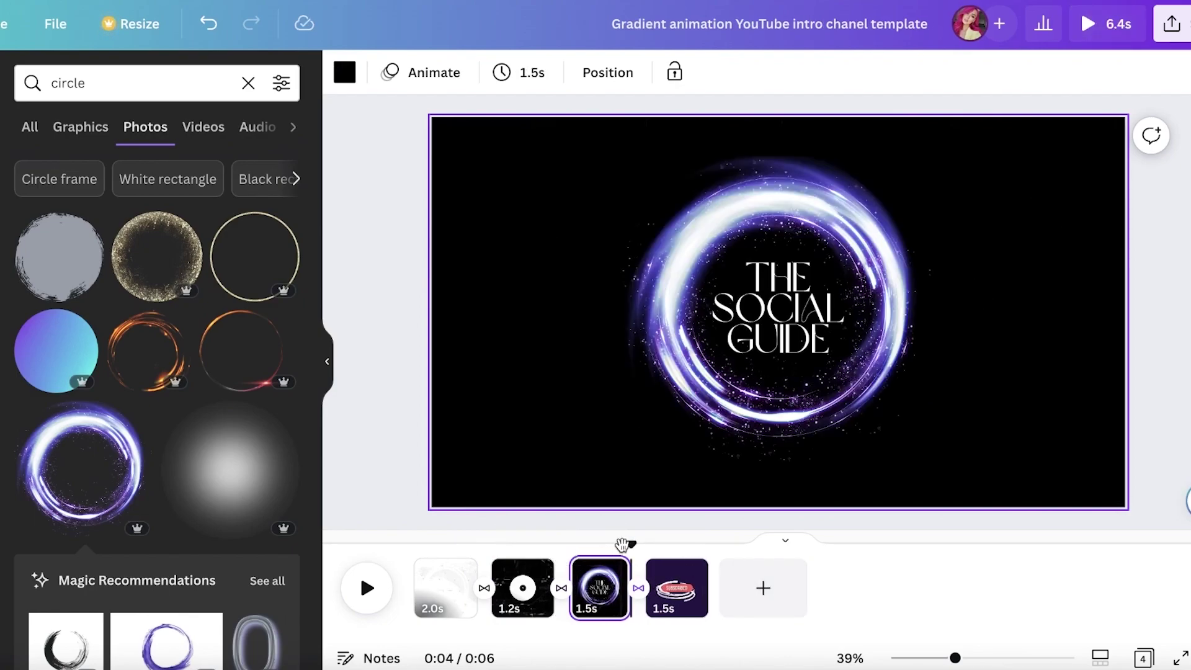
Play the whole intro from the first page and open the download settings for an MP4 video
{"action": "left_click", "coordinate": [445, 571]}
{"action": "left_click", "coordinate": [368, 593]}
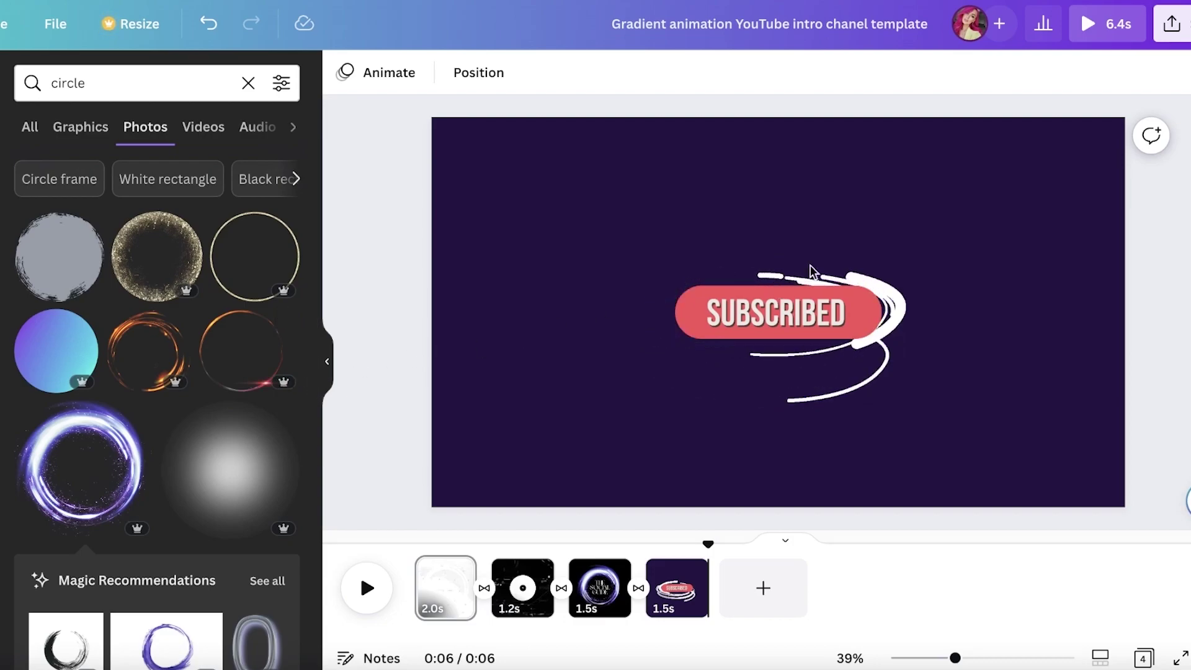
{"action": "left_click", "coordinate": [1158, 25]}
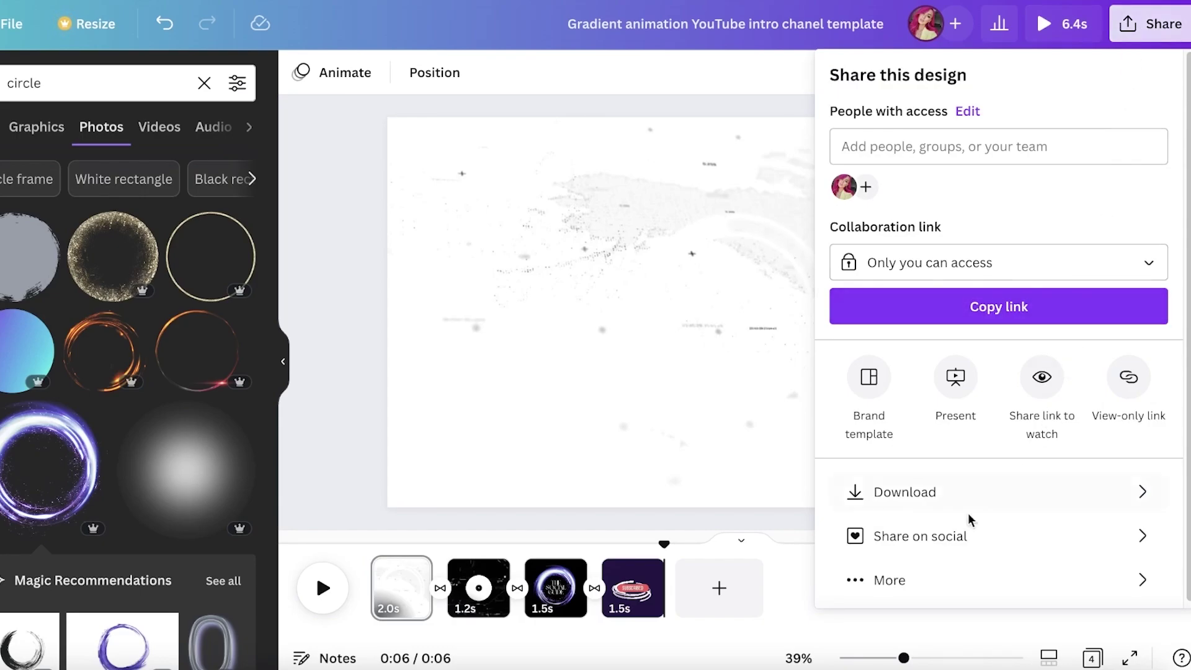
{"action": "left_click", "coordinate": [955, 502]}
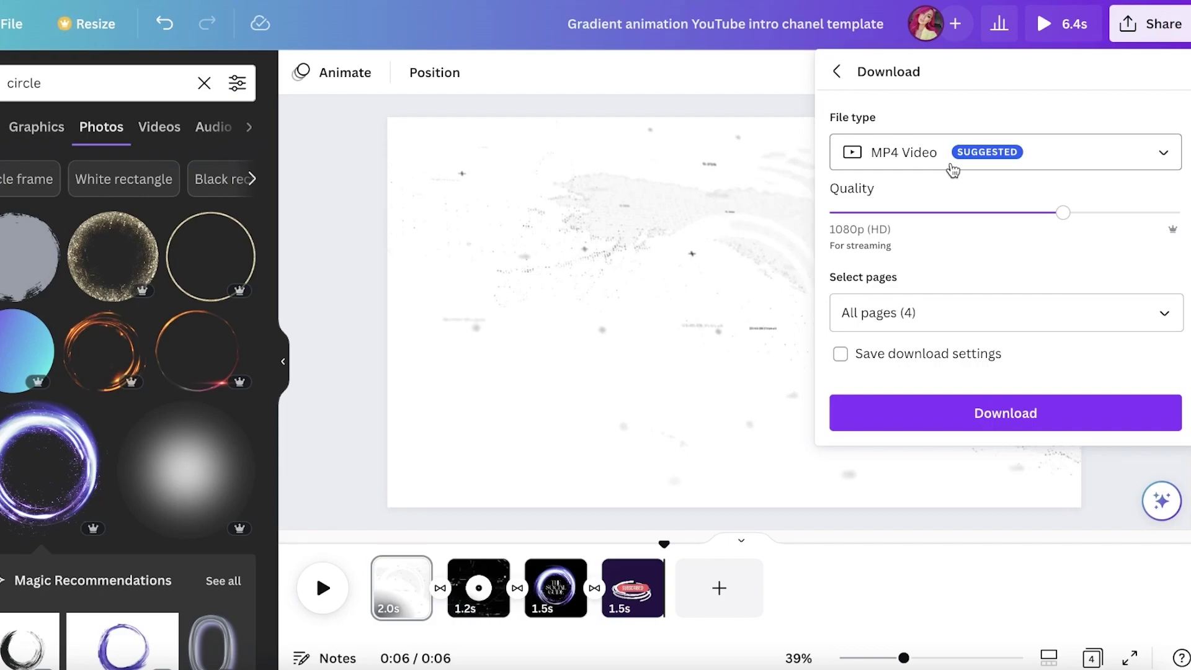
Close the gradient template preview on the template site and create a blank YouTube Intro design
{"action": "left_click", "coordinate": [363, 282]}
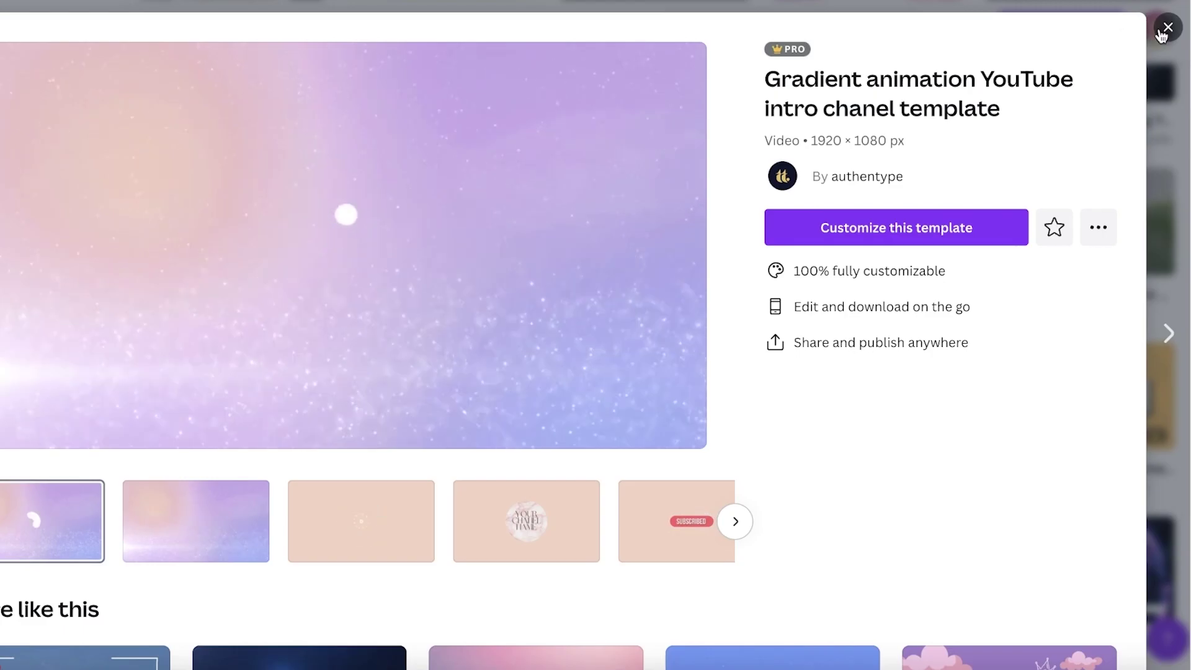
{"action": "left_click", "coordinate": [1128, 27]}
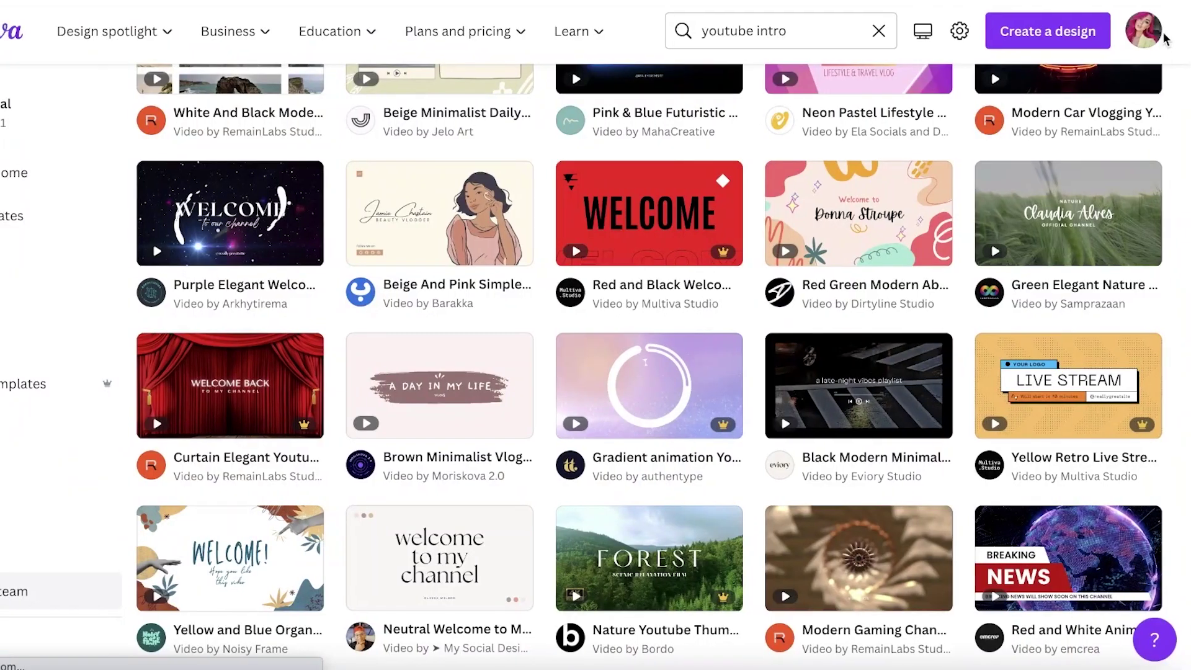
{"action": "scroll", "coordinate": [902, 314], "scroll_direction": "down", "scroll_amount": 1}
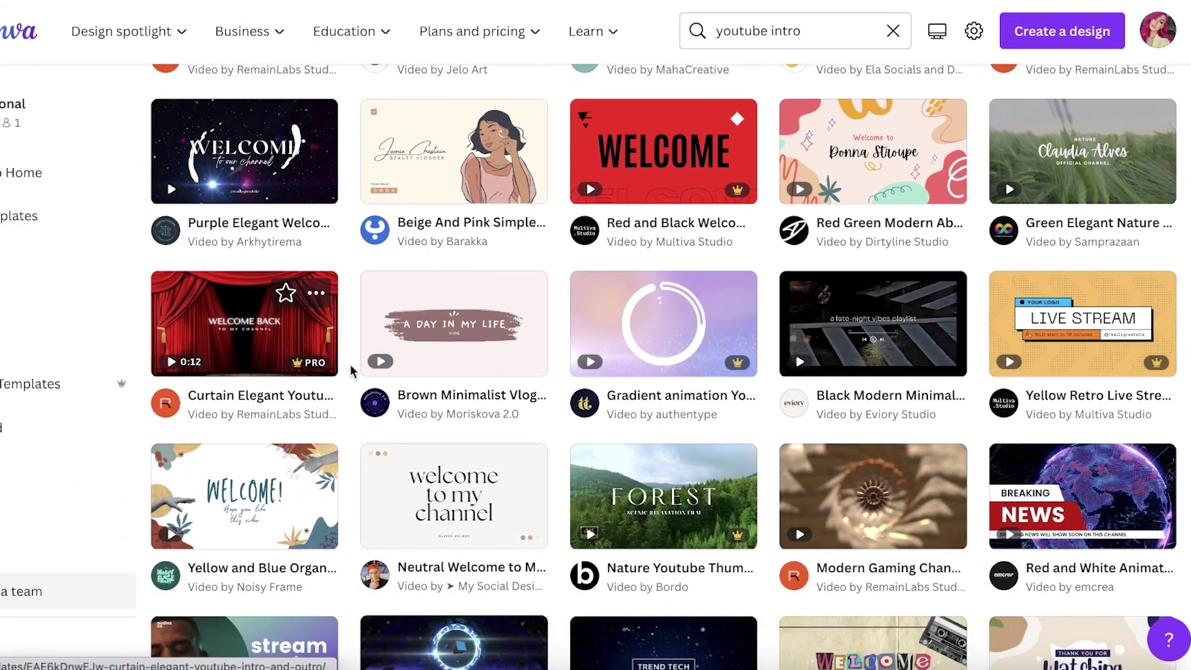
{"action": "scroll", "coordinate": [500, 358], "scroll_direction": "down", "scroll_amount": 4}
{"action": "scroll", "coordinate": [501, 370], "scroll_direction": "down", "scroll_amount": 2}
{"action": "scroll", "coordinate": [444, 306], "scroll_direction": "up", "scroll_amount": 10}
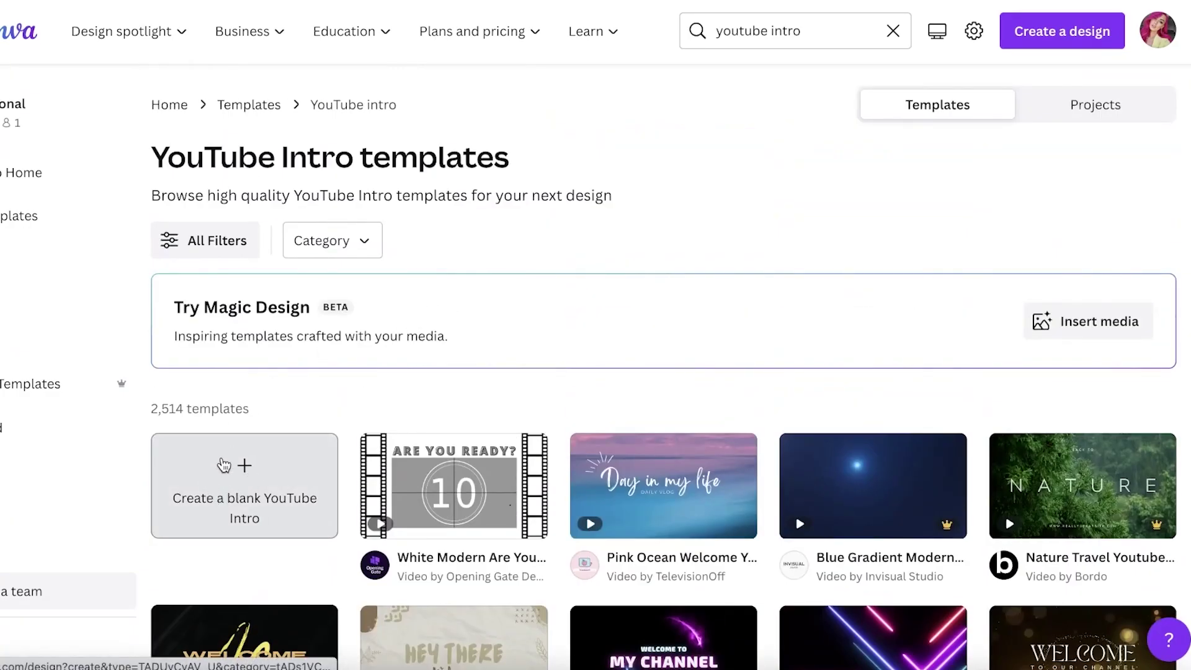
{"action": "left_click", "coordinate": [225, 465]}
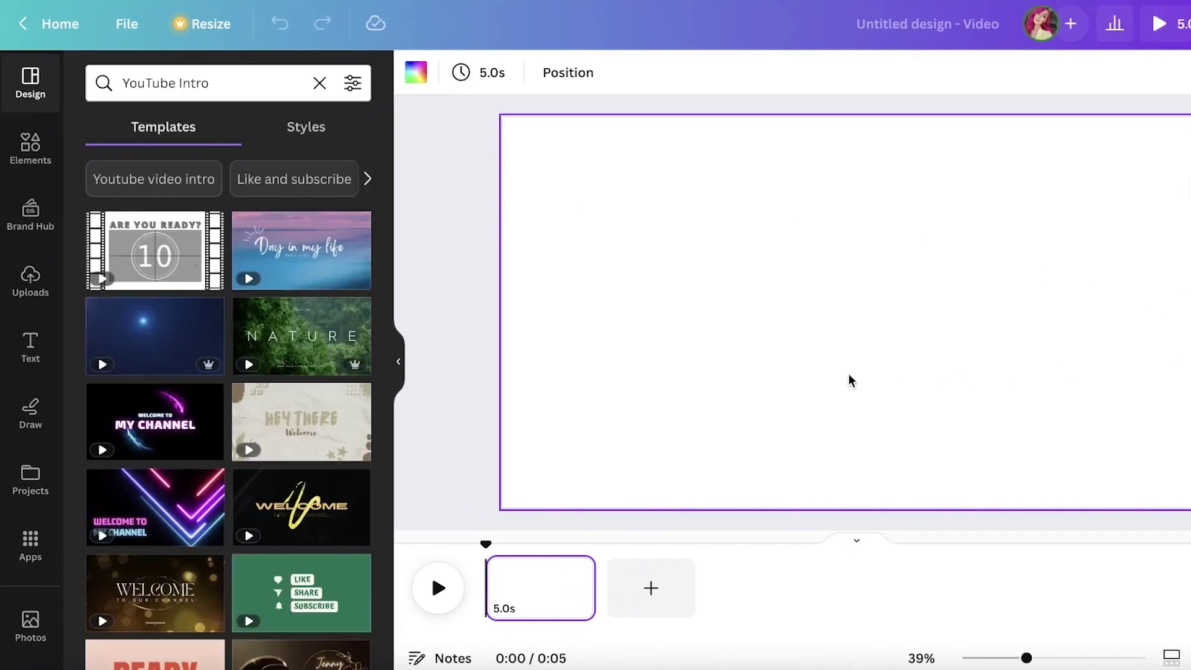
Add the animated radiating-lines burst sticker from the elements to the blank page
{"action": "scroll", "coordinate": [242, 531], "scroll_direction": "down", "scroll_amount": 3}
{"action": "scroll", "coordinate": [242, 532], "scroll_direction": "down", "scroll_amount": 7}
{"action": "left_click", "coordinate": [38, 166]}
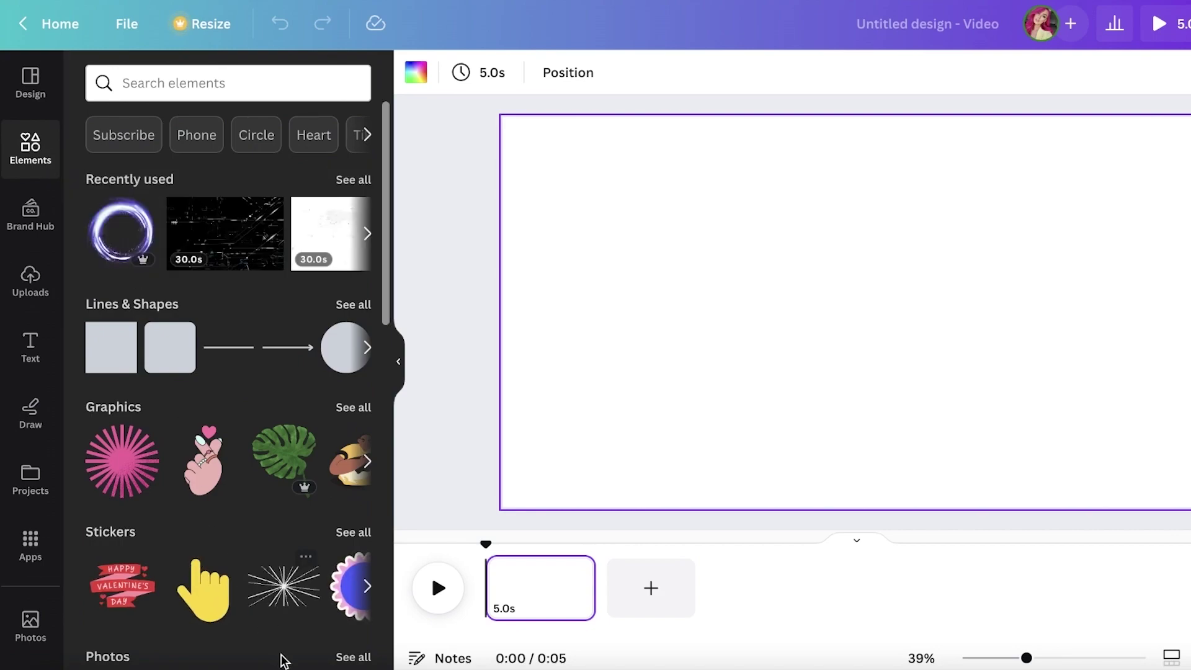
{"action": "left_click", "coordinate": [284, 586]}
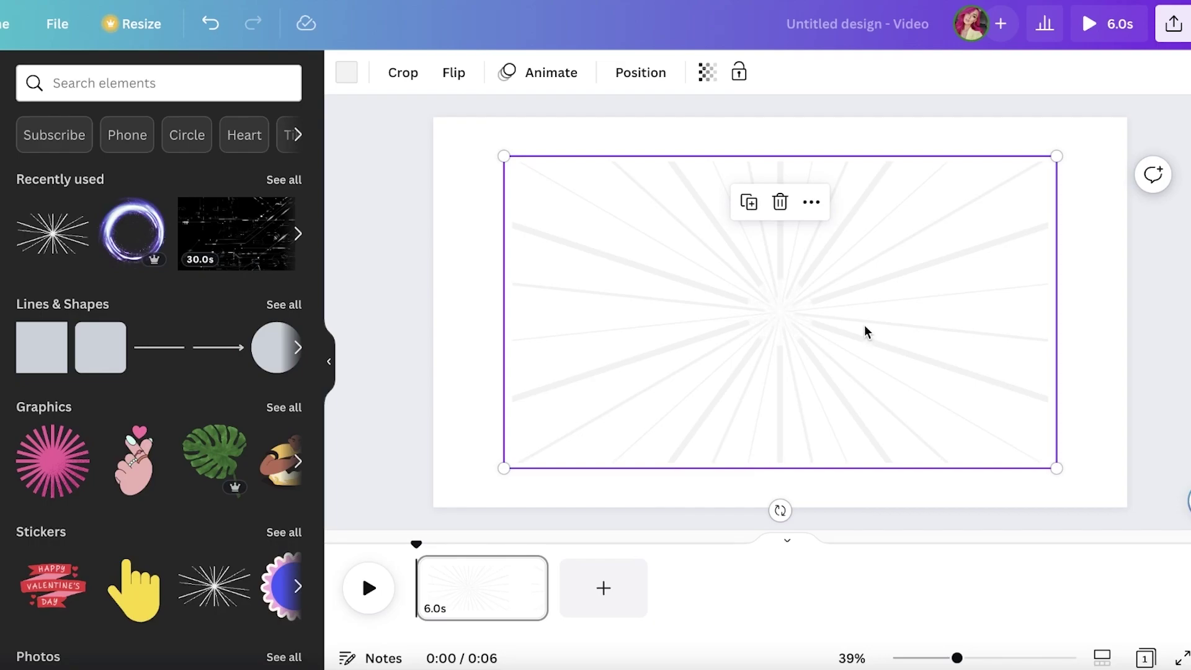
Enlarge the burst sticker beyond the page edges and change its line color to black
{"action": "left_click_drag", "start_coordinate": [1058, 471], "coordinate": [1168, 528]}
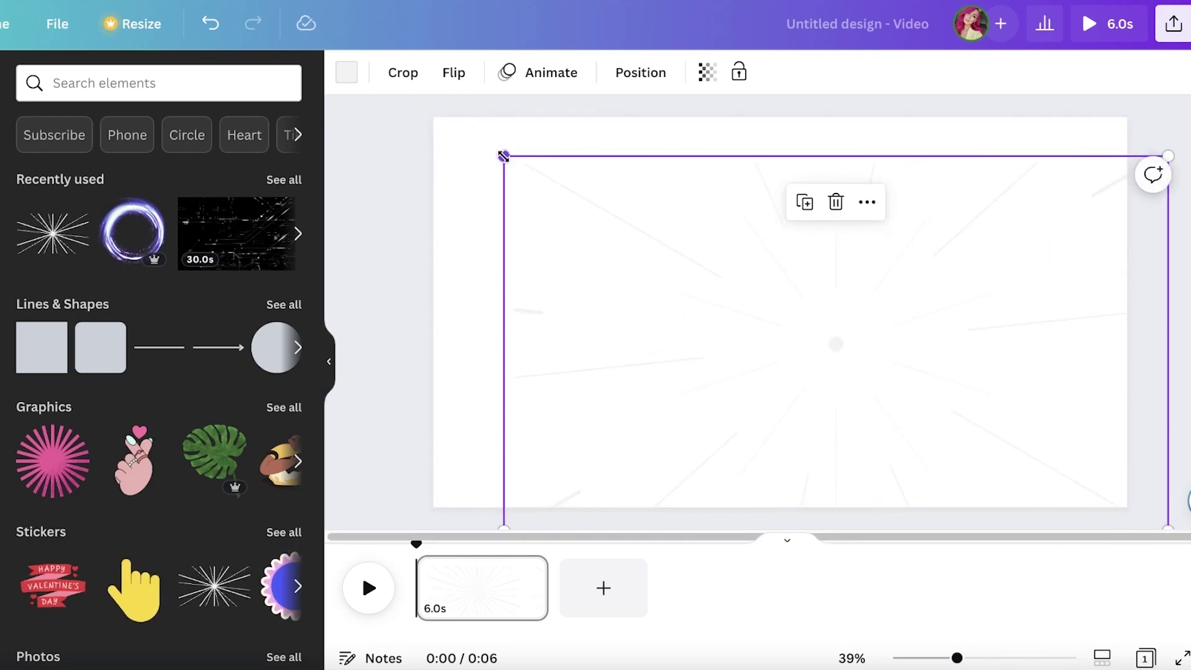
{"action": "left_click_drag", "start_coordinate": [503, 155], "coordinate": [372, 84]}
{"action": "left_click", "coordinate": [345, 72]}
{"action": "left_click", "coordinate": [121, 319]}
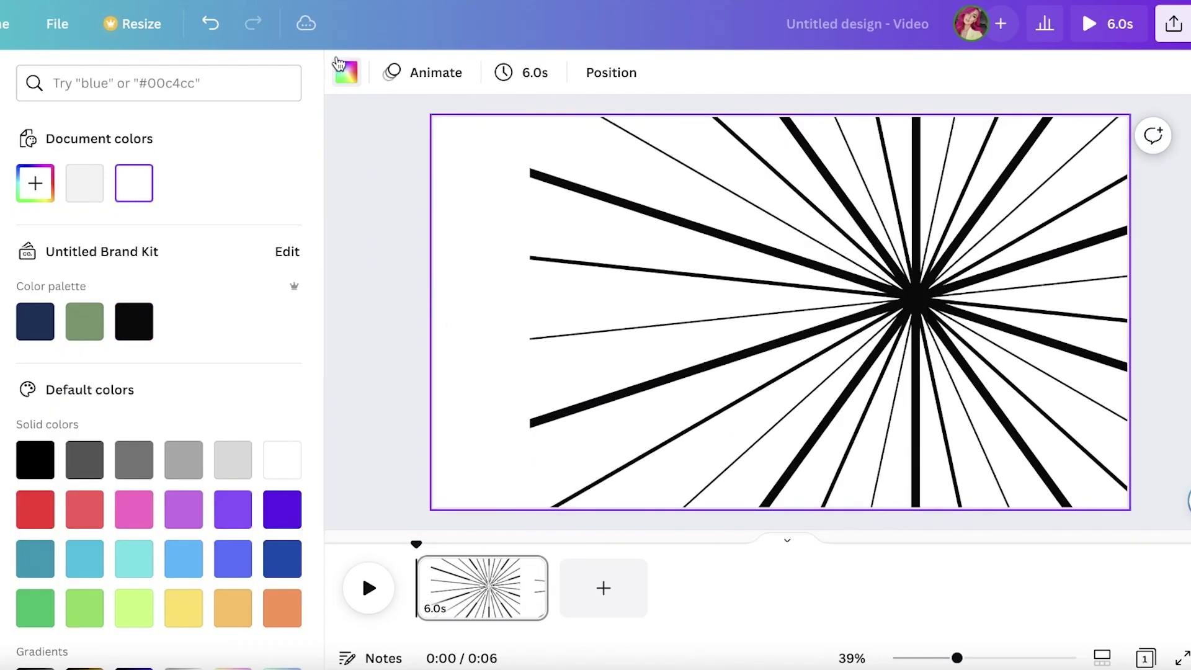
Set the burst page's background to a near-black color and shorten the page to 1.5 seconds
{"action": "left_click", "coordinate": [345, 72]}
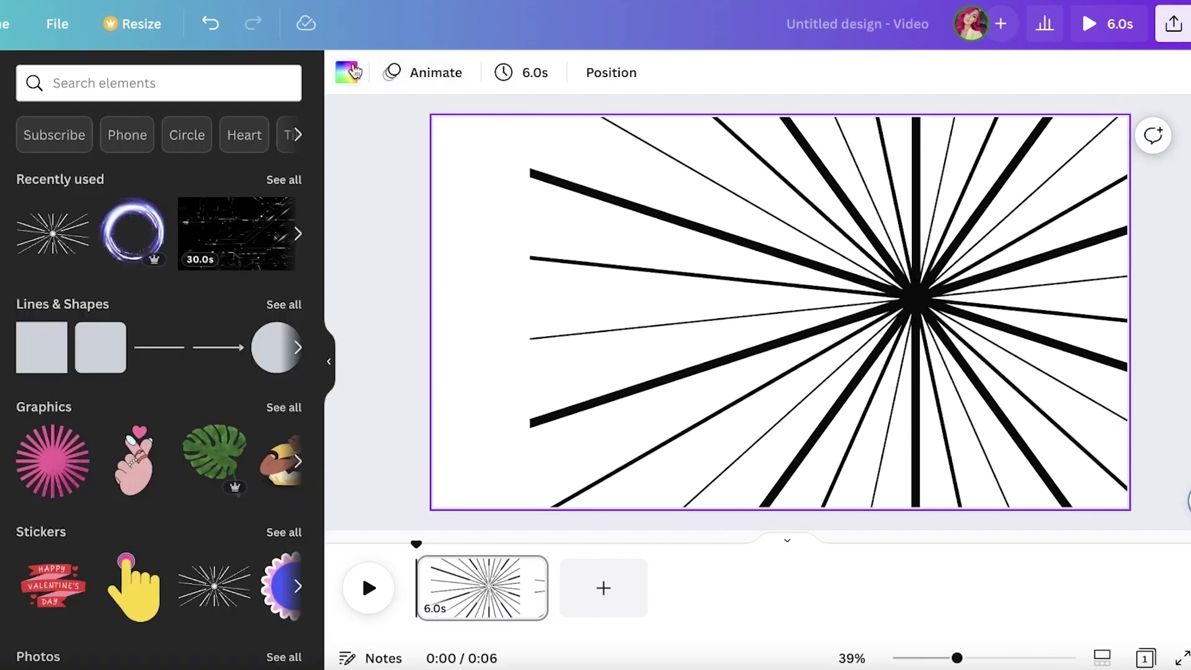
{"action": "left_click", "coordinate": [345, 72]}
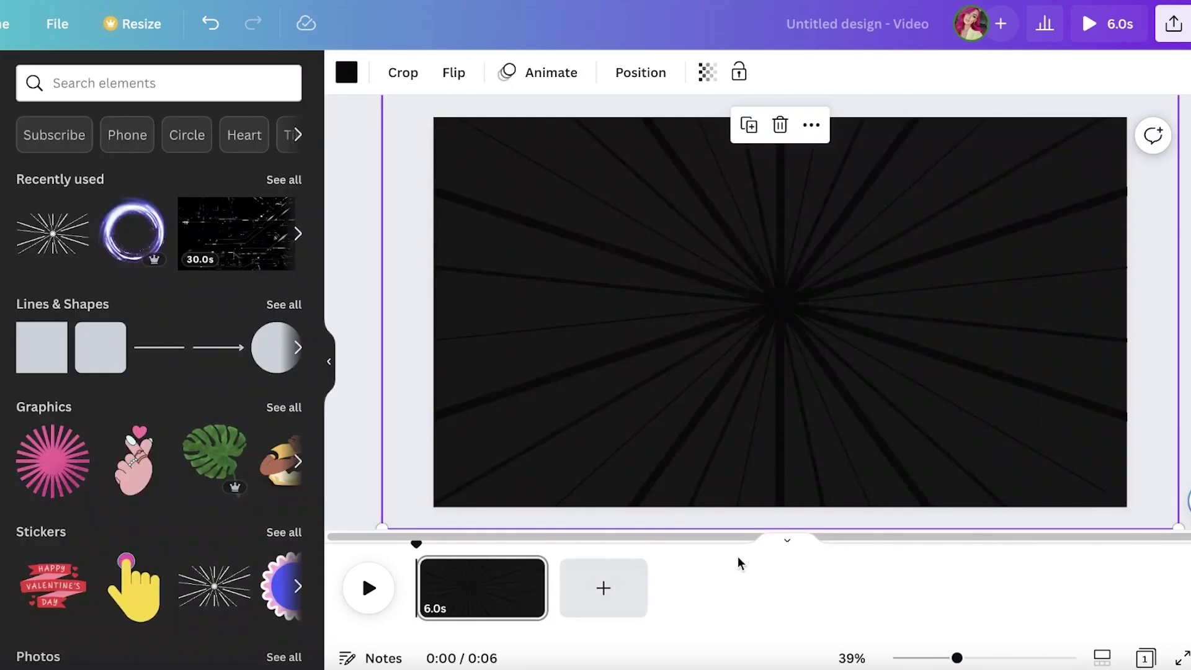
{"action": "left_click_drag", "start_coordinate": [542, 583], "coordinate": [478, 583]}
Add a second page and search the elements for "glitch" videos
{"action": "left_click", "coordinate": [527, 585]}
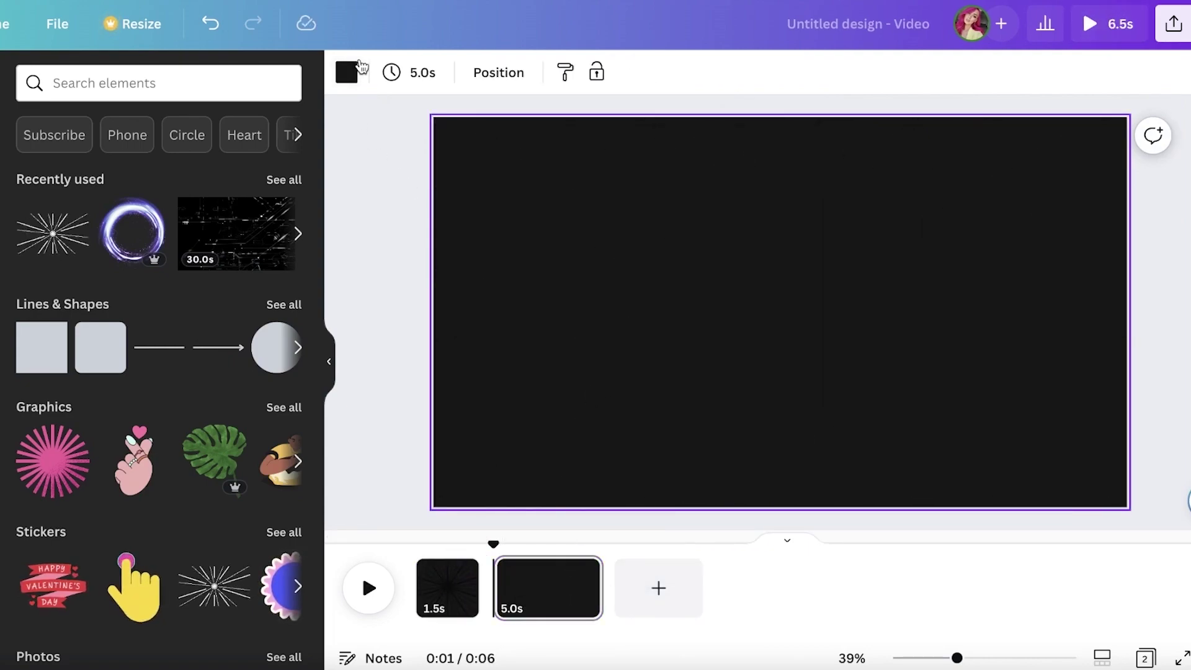
{"action": "left_click", "coordinate": [204, 85]}
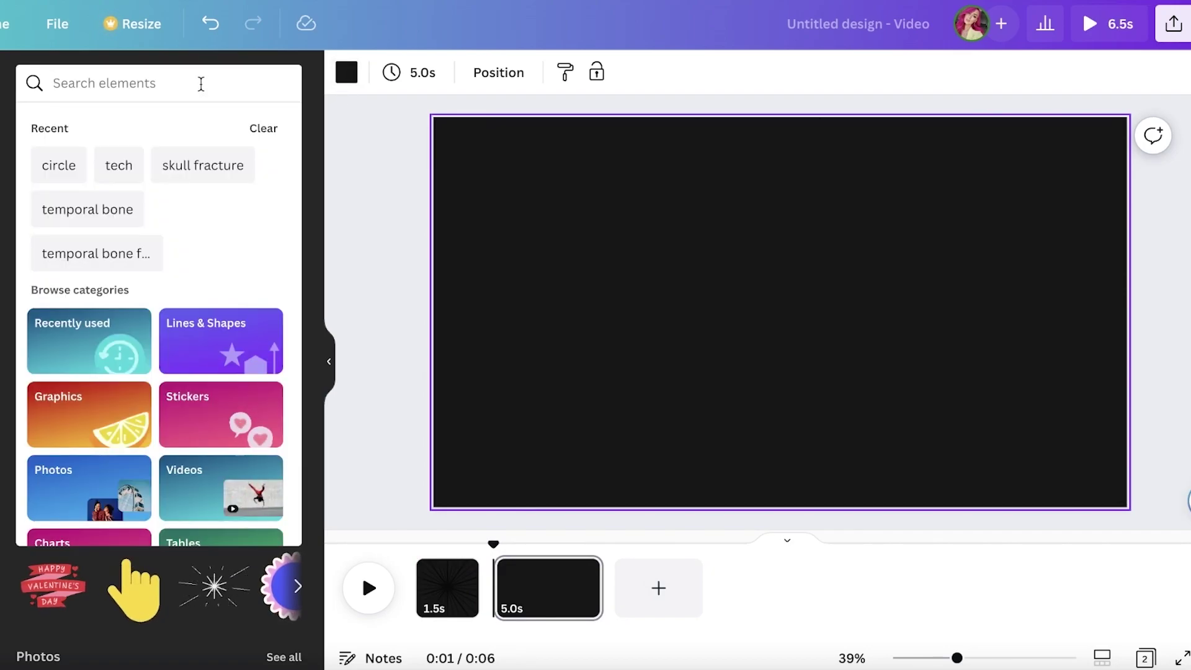
{"action": "type", "text": "glitch"}
{"action": "key", "text": "Return"}
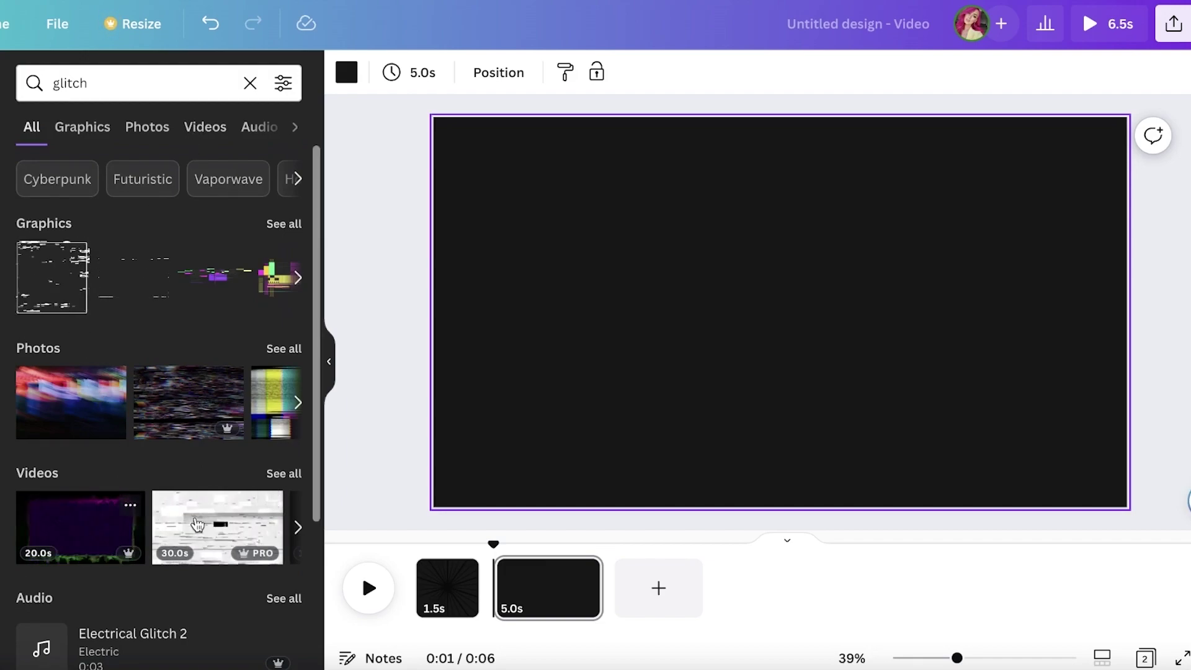
{"action": "mouse_move", "coordinate": [198, 525]}
{"action": "left_click", "coordinate": [280, 474]}
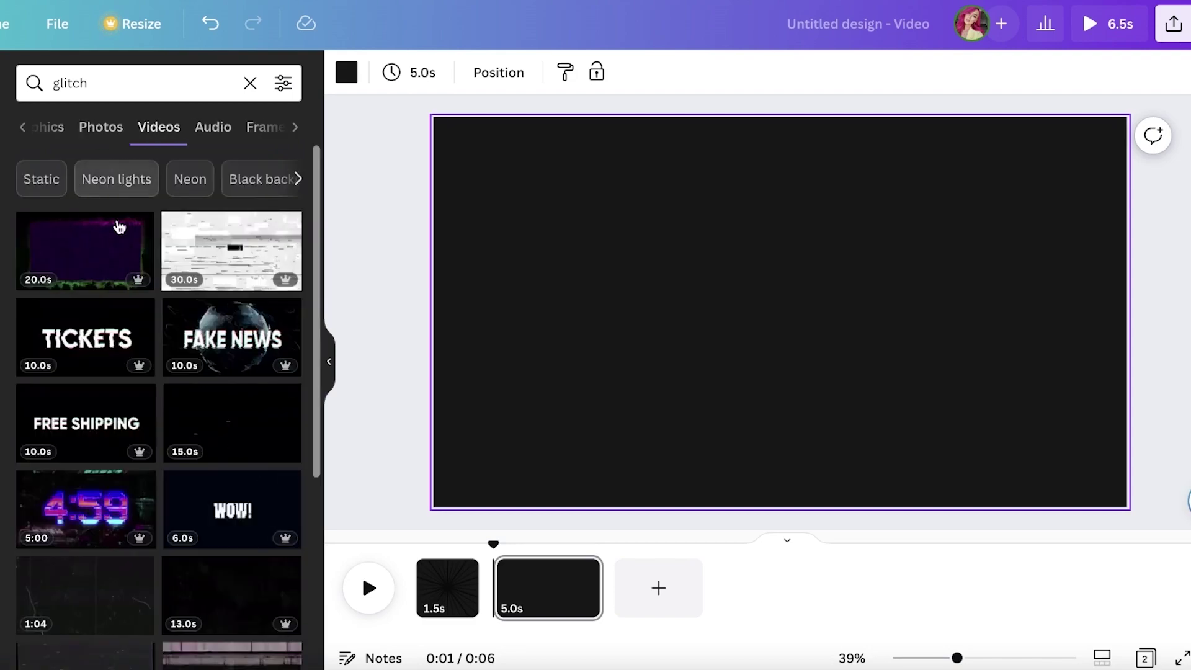
Add the white static glitch video, enlarge it to fill the second page, and shorten the page to 3.0 seconds
{"action": "mouse_move", "coordinate": [268, 250]}
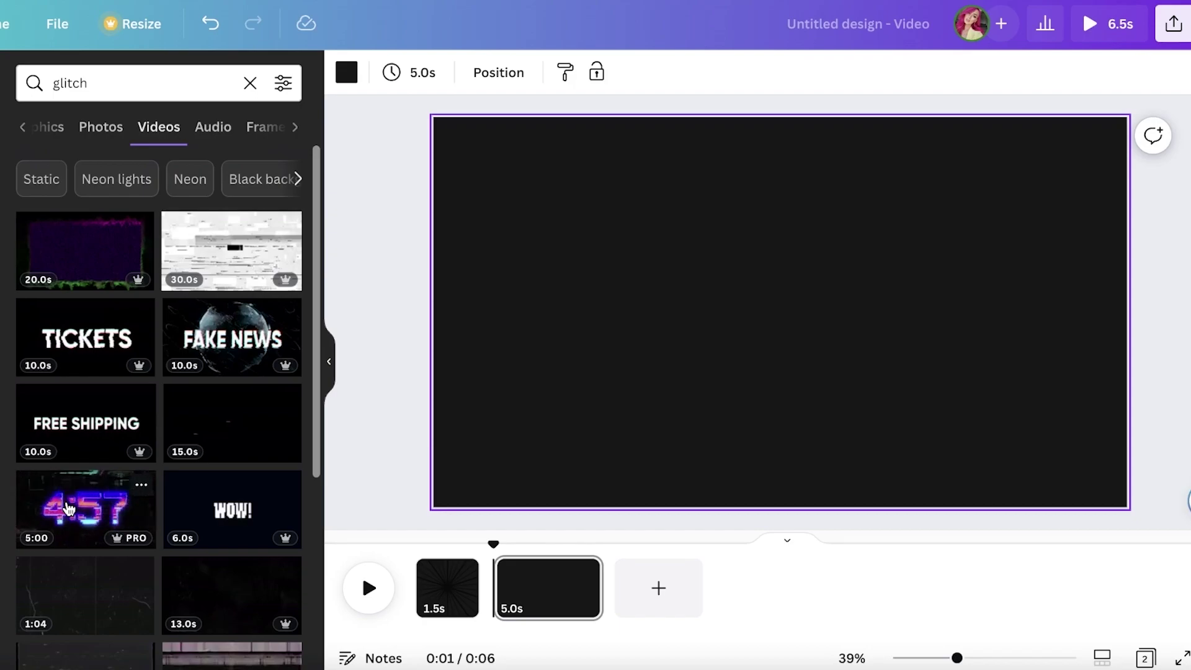
{"action": "left_click", "coordinate": [231, 251]}
{"action": "left_click_drag", "start_coordinate": [546, 206], "coordinate": [476, 167]}
{"action": "left_click_drag", "start_coordinate": [987, 430], "coordinate": [1135, 511]}
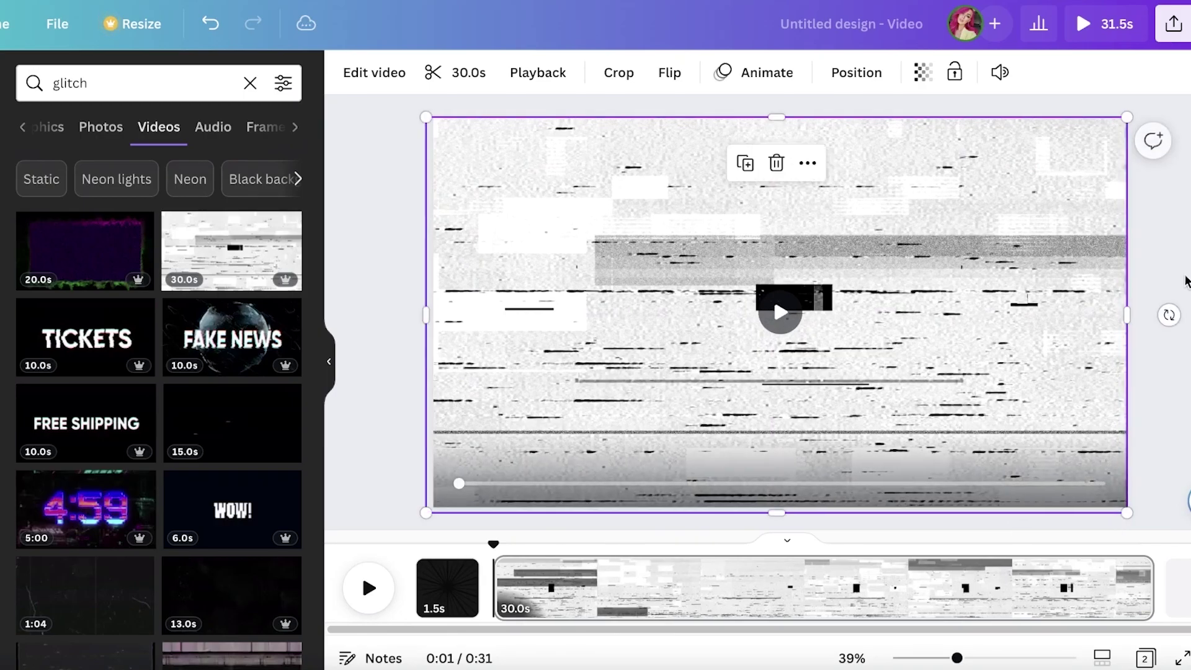
{"action": "left_click", "coordinate": [1102, 607]}
{"action": "left_click_drag", "start_coordinate": [1152, 591], "coordinate": [551, 581]}
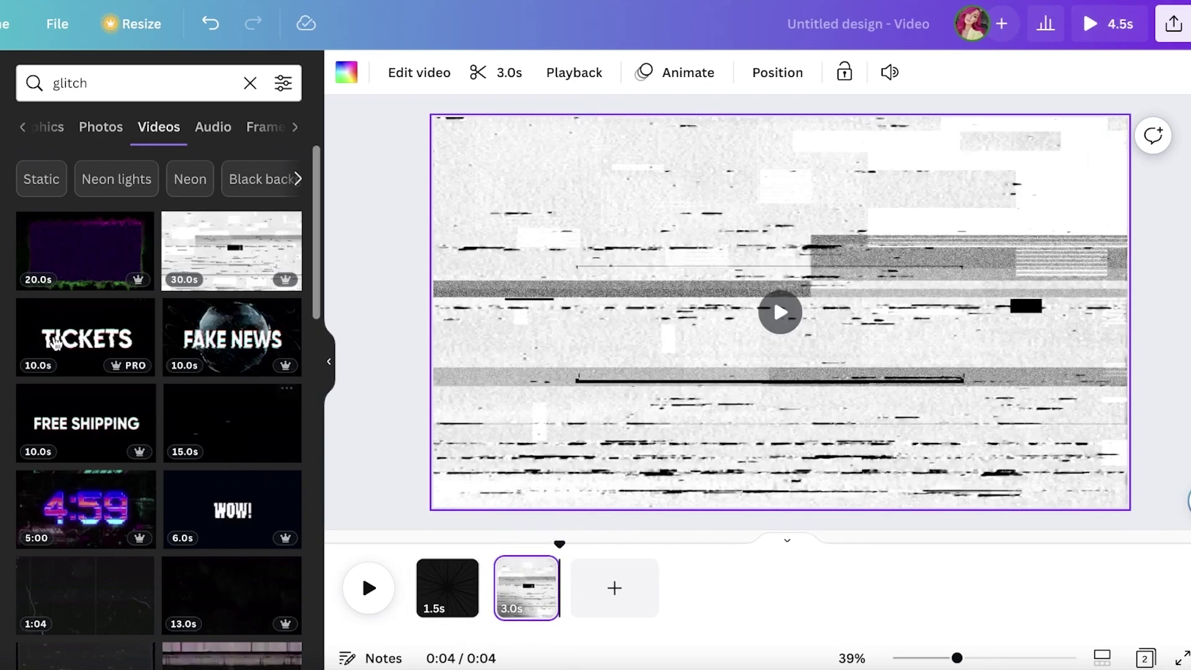
Search the elements for "Countdown" and add the round film-style "3" graphic to the center of the glitch page
{"action": "left_click", "coordinate": [250, 83]}
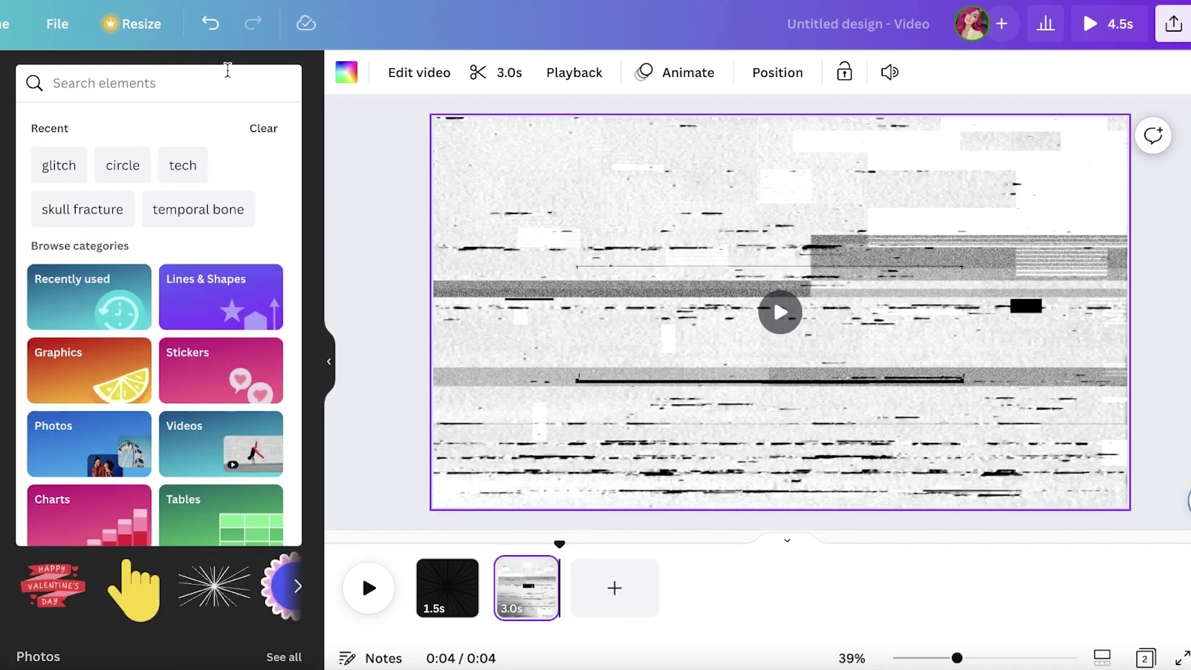
{"action": "type", "text": "Countdown"}
{"action": "key", "text": "Return"}
{"action": "left_click", "coordinate": [256, 257]}
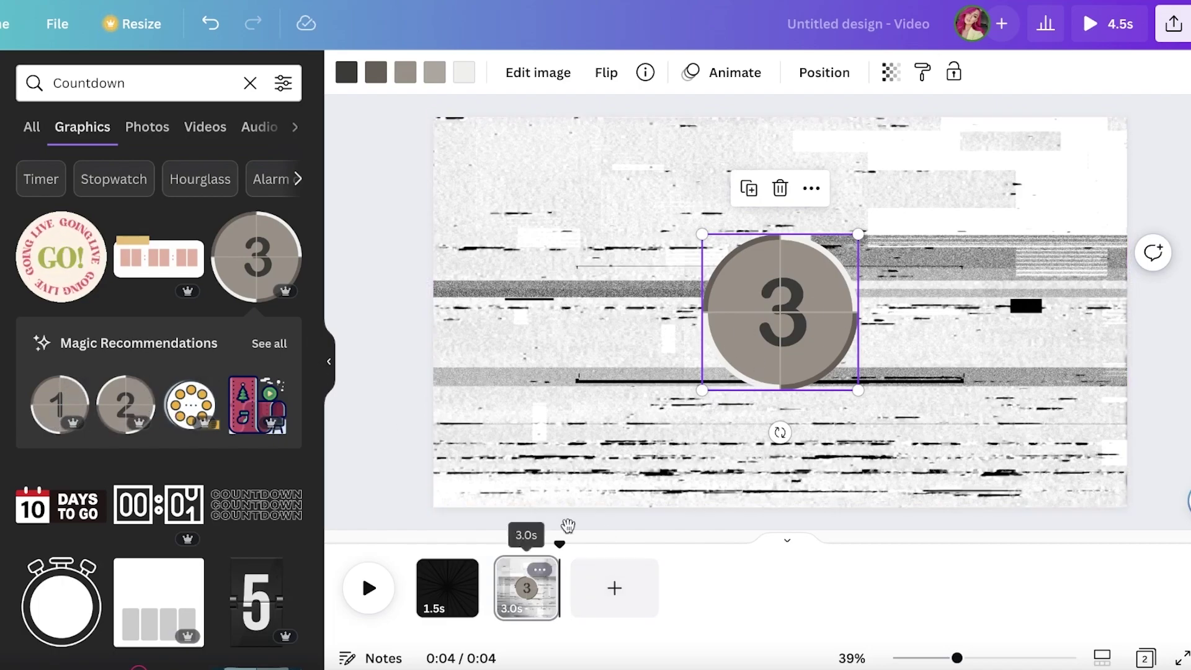
Shorten the page with the "3" countdown graphic to 1.0 second
{"action": "left_click", "coordinate": [447, 587]}
{"action": "left_click", "coordinate": [526, 592]}
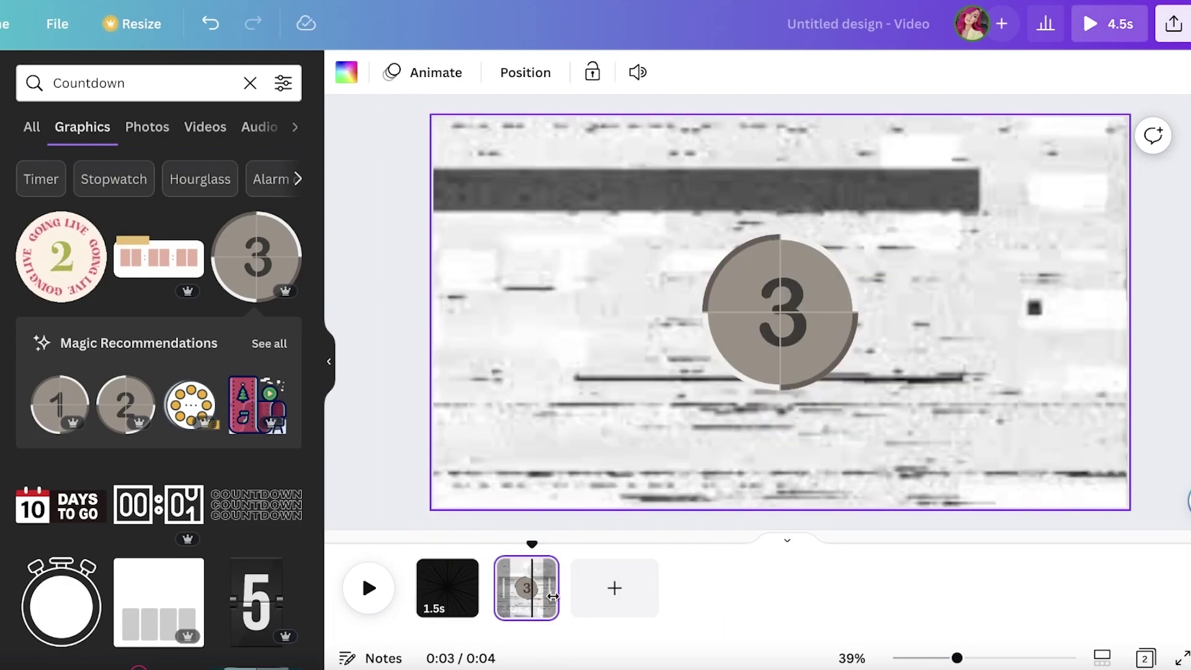
{"action": "left_click_drag", "start_coordinate": [534, 597], "coordinate": [505, 598]}
Duplicate the "3" countdown page and replace the copy's graphic with the matching "2" graphic in the same position
{"action": "left_click", "coordinate": [524, 586]}
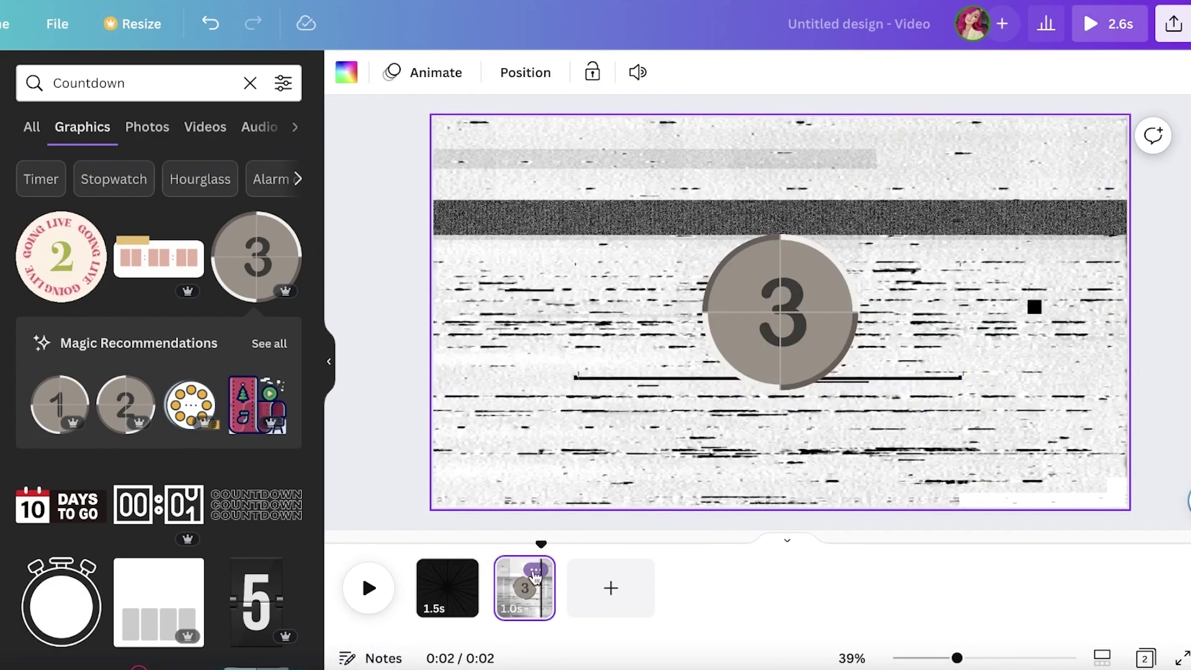
{"action": "left_click", "coordinate": [535, 571]}
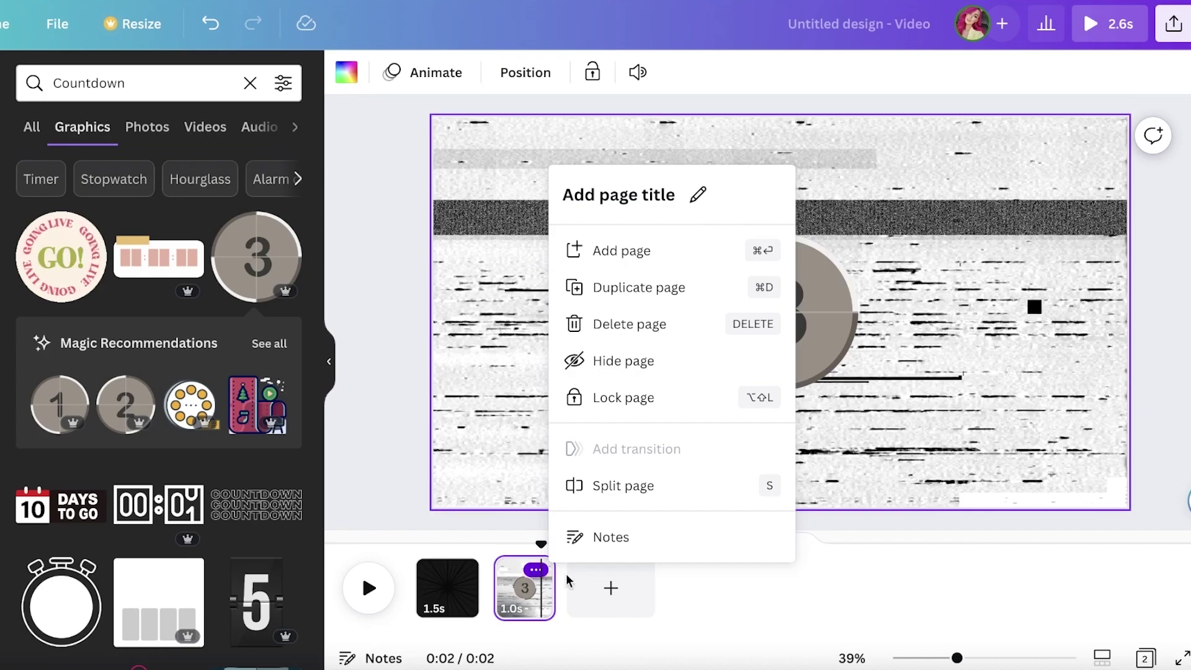
{"action": "left_click", "coordinate": [680, 293]}
{"action": "left_click", "coordinate": [813, 318]}
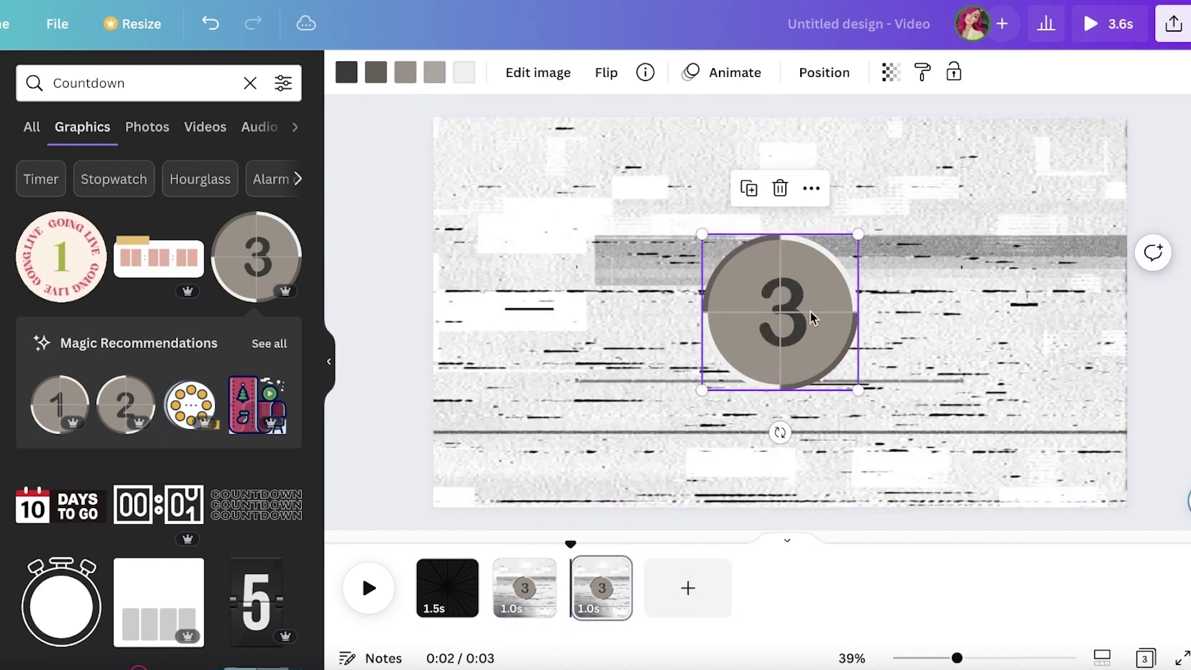
{"action": "left_click", "coordinate": [139, 413]}
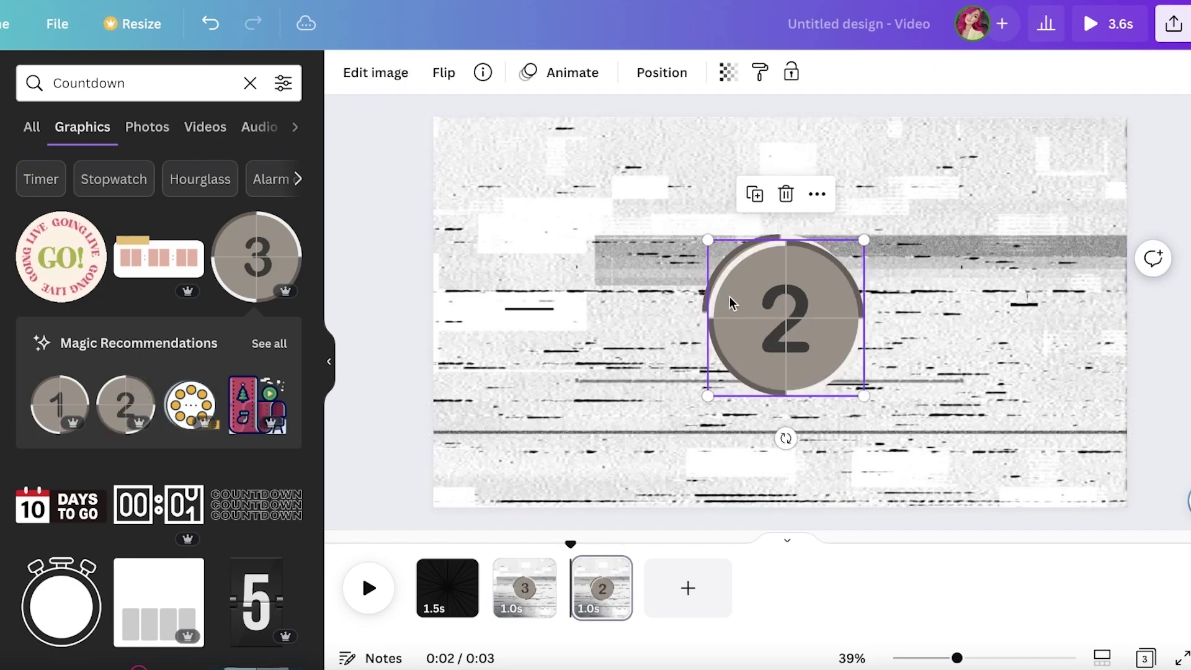
Duplicate the "2" countdown page and replace the copy's graphic with the matching "1" graphic
{"action": "left_click", "coordinate": [622, 580]}
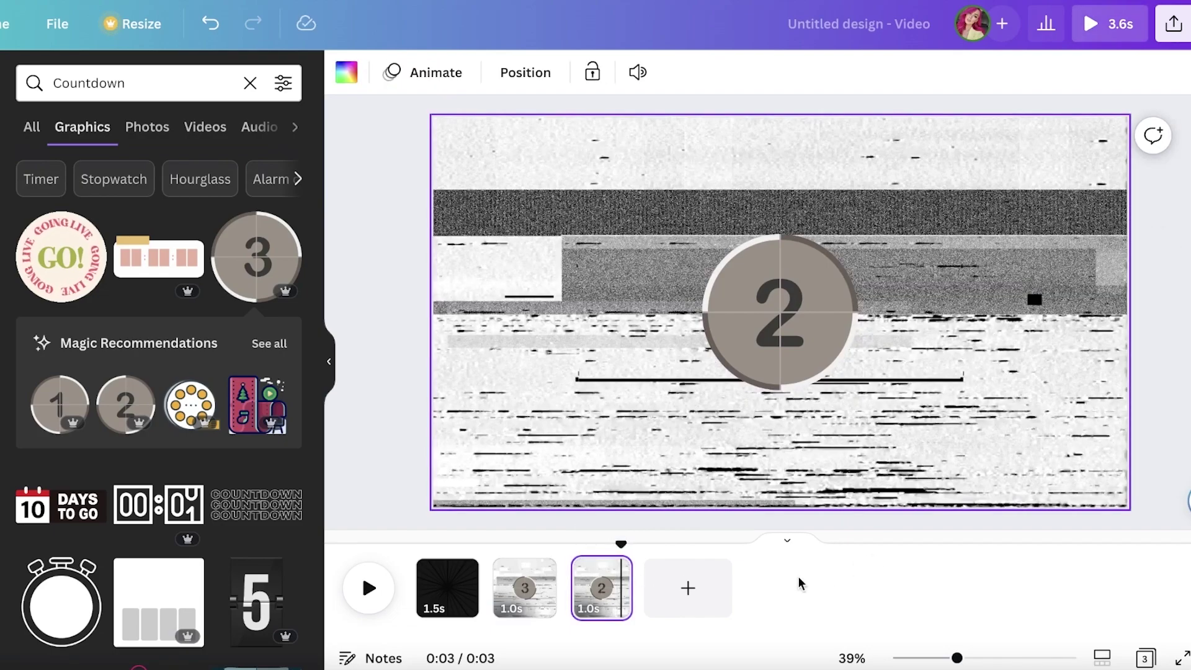
{"action": "left_click", "coordinate": [615, 572]}
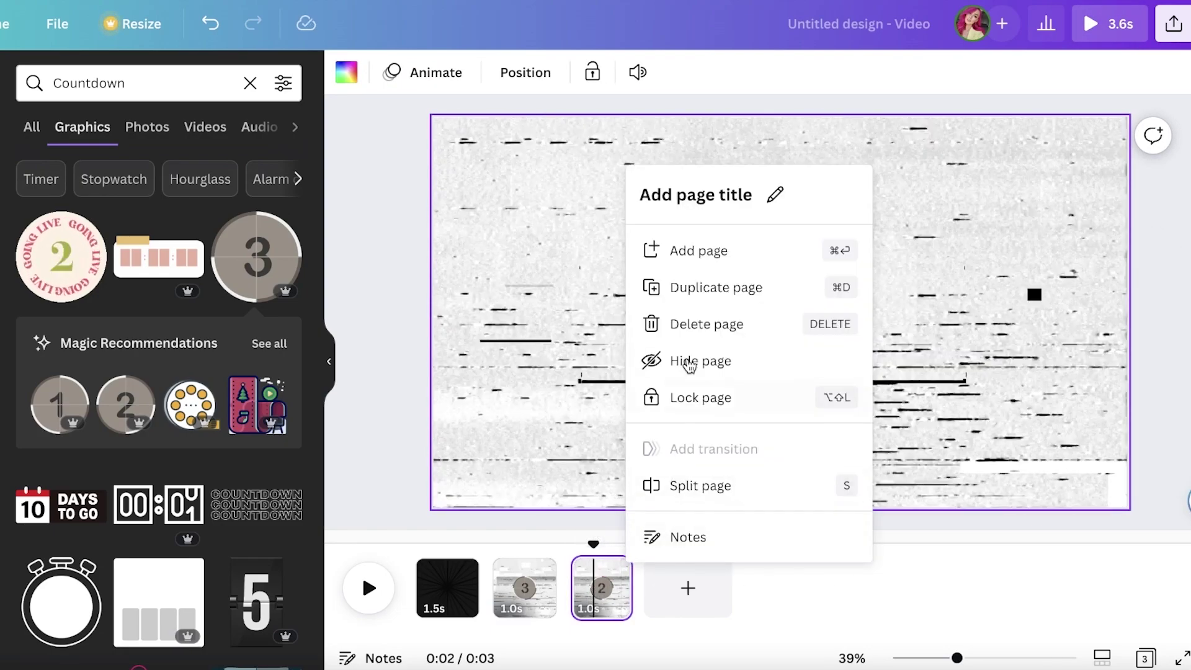
{"action": "left_click", "coordinate": [699, 287]}
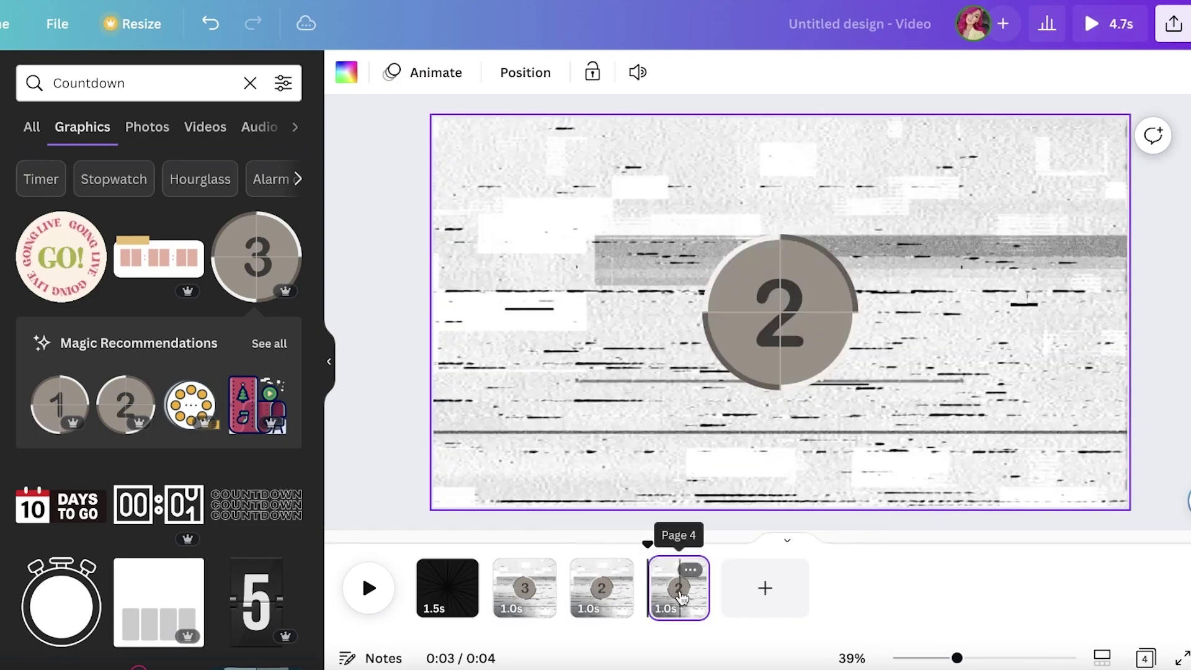
{"action": "left_click", "coordinate": [683, 597]}
{"action": "left_click", "coordinate": [776, 310]}
{"action": "left_click_drag", "start_coordinate": [46, 407], "coordinate": [729, 349]}
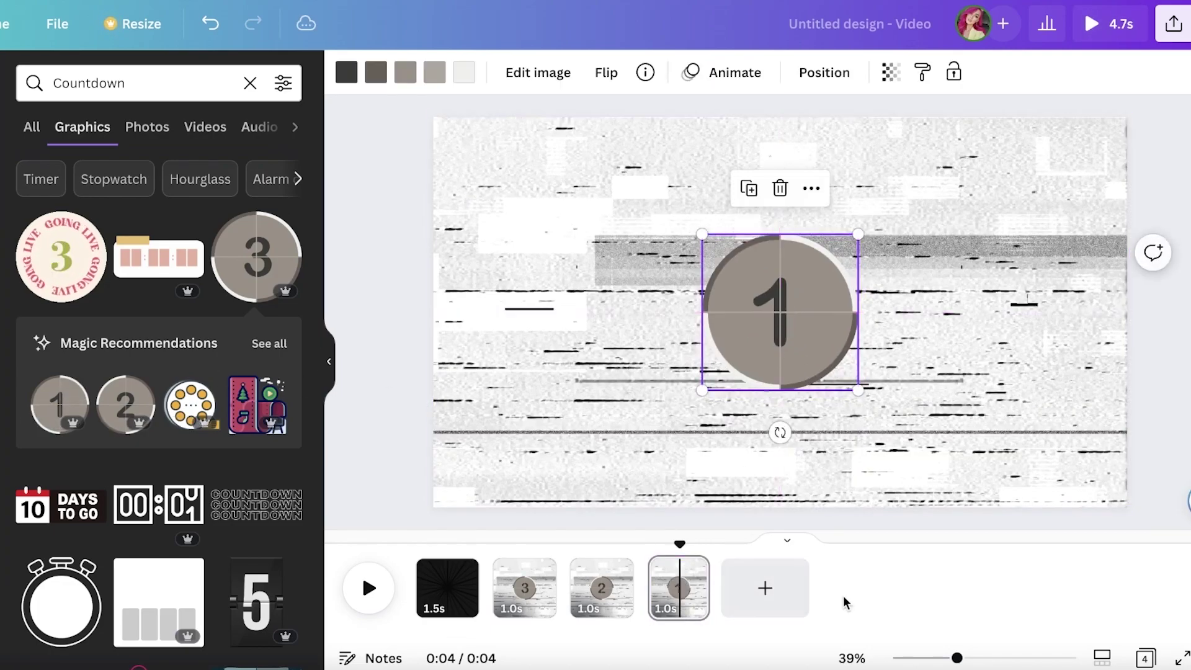
Add a fifth page and place the animated white diagonal-stripes graphic found by searching for "glitch"
{"action": "left_click", "coordinate": [777, 592]}
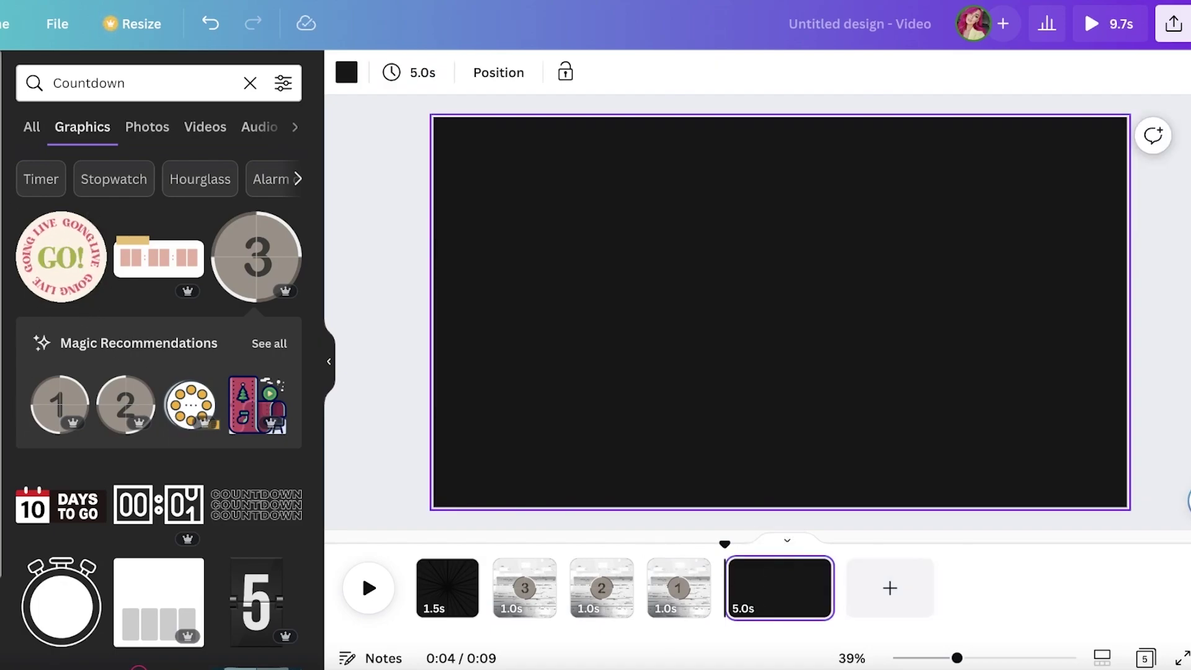
{"action": "double_click", "coordinate": [121, 79]}
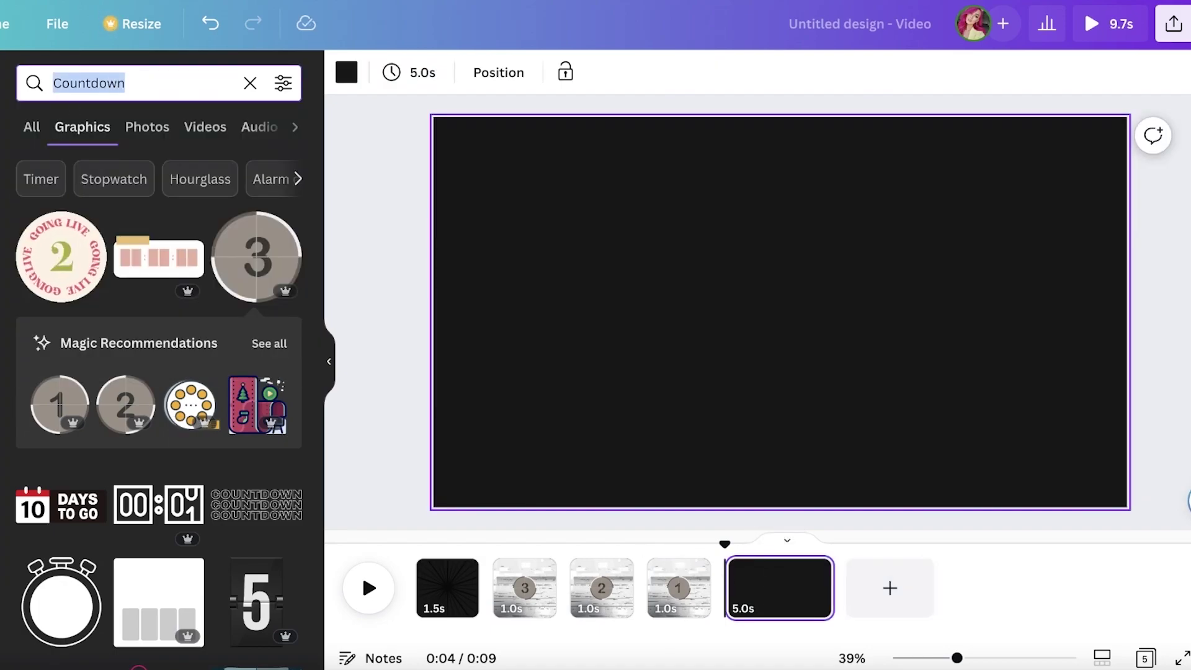
{"action": "key", "text": "BackSpace"}
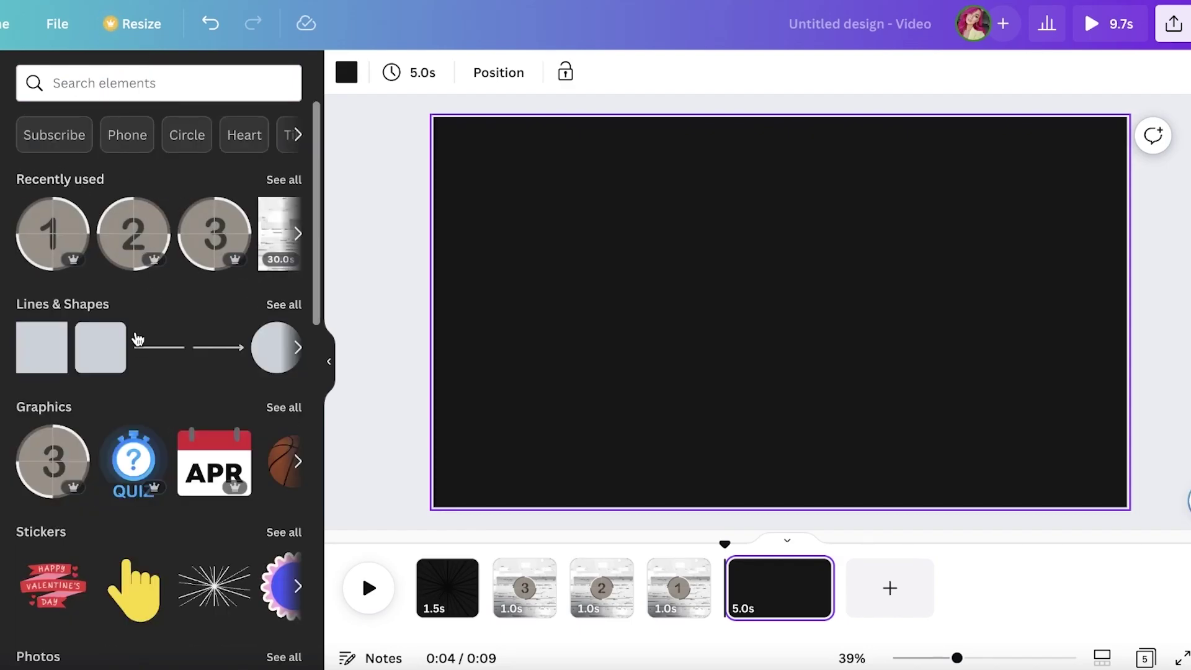
{"action": "type", "text": "glitch"}
{"action": "key", "text": "Return"}
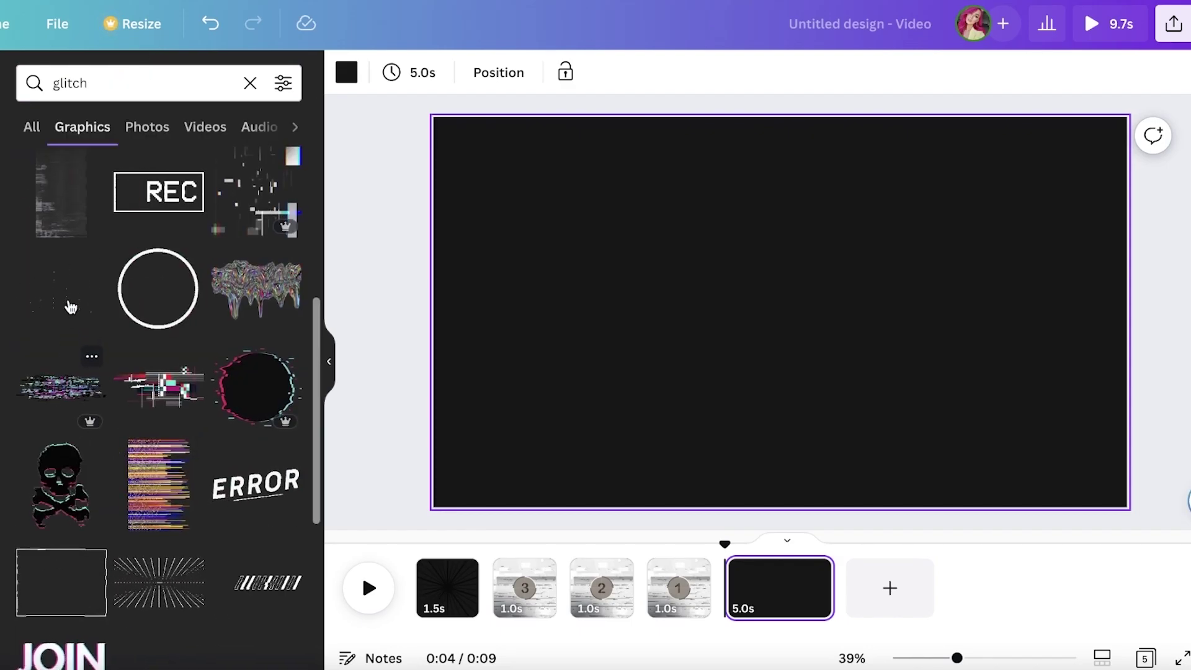
{"action": "scroll", "coordinate": [71, 308], "scroll_direction": "down", "scroll_amount": 4}
{"action": "left_click", "coordinate": [257, 360]}
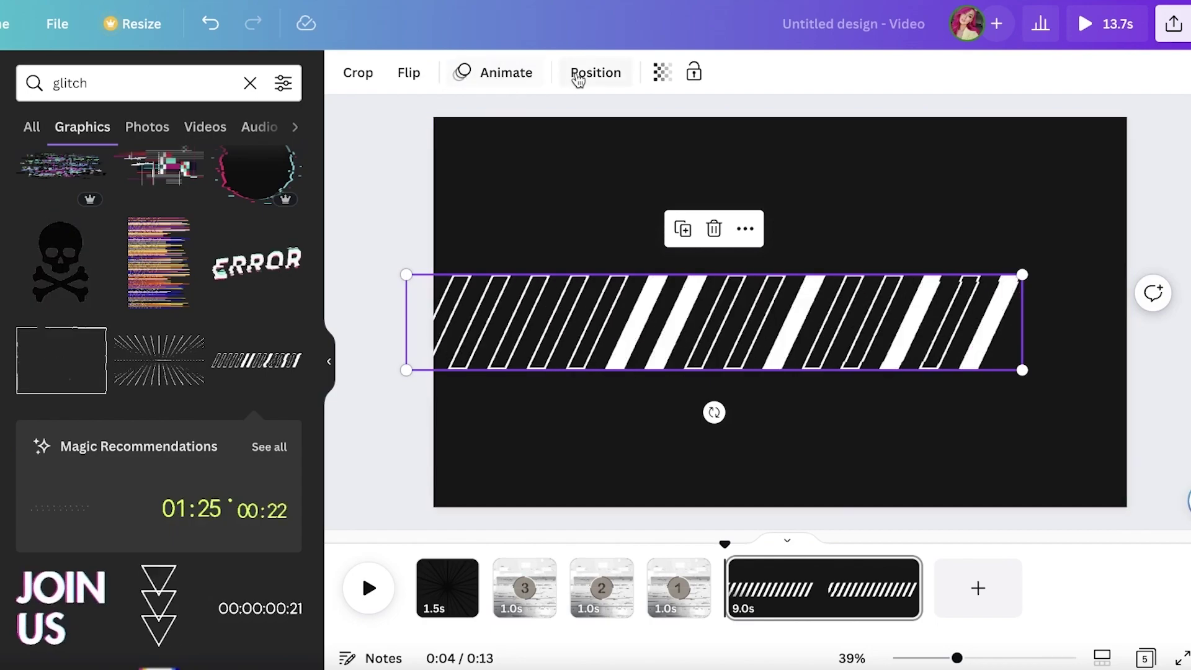
Flip the diagonal-stripes graphic horizontally and move it against the page's left edge
{"action": "left_click", "coordinate": [581, 76]}
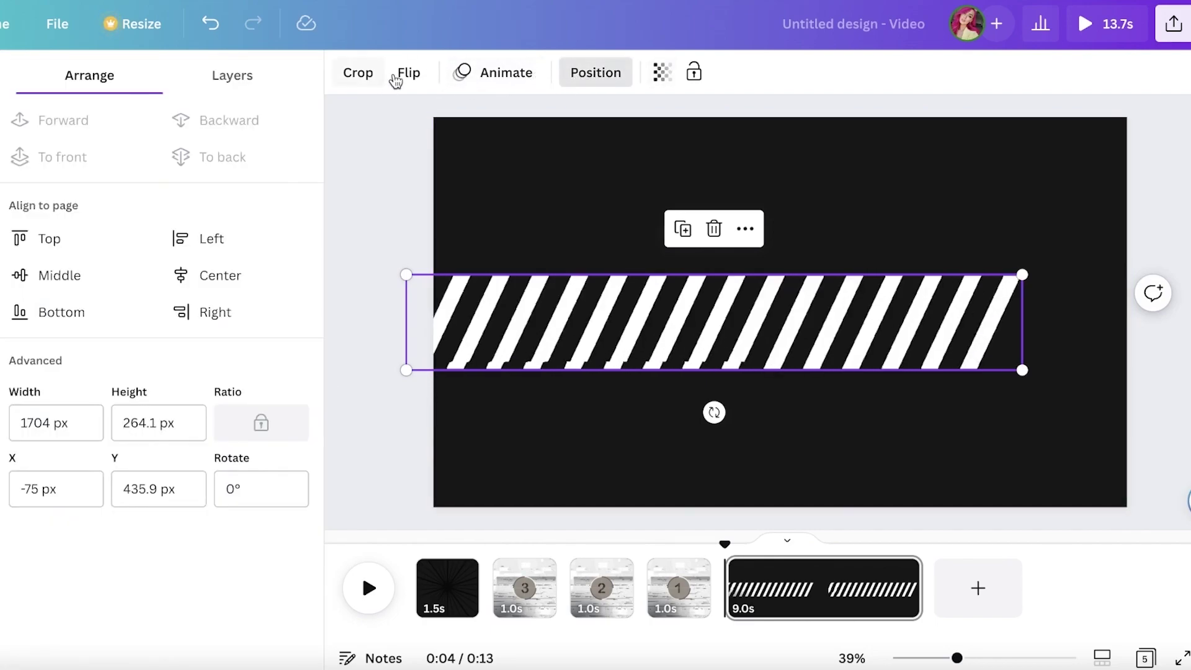
{"action": "left_click", "coordinate": [408, 72]}
{"action": "left_click", "coordinate": [410, 117]}
{"action": "left_click", "coordinate": [954, 237]}
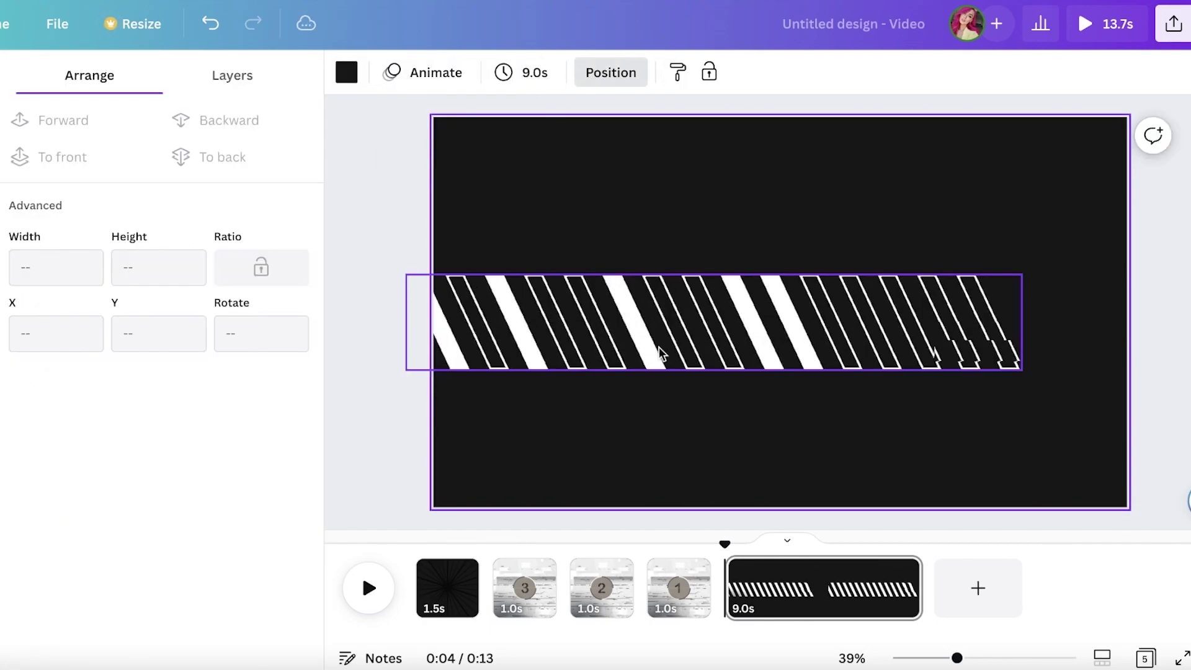
{"action": "left_click", "coordinate": [676, 350]}
Search the graphics for "loading" and delete the diagonal-stripes graphic from the fifth page
{"action": "left_click", "coordinate": [155, 82]}
{"action": "type", "text": "loadi"}
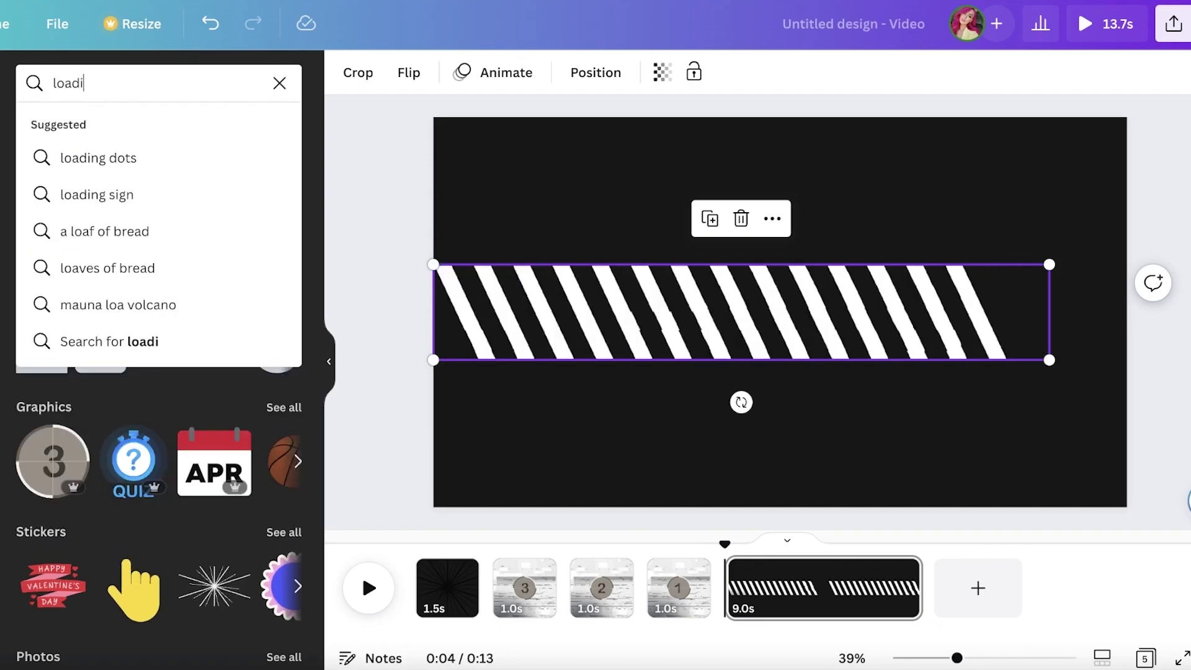
{"action": "type", "text": "ng"}
{"action": "key", "text": "Return"}
{"action": "key", "text": "Delete"}
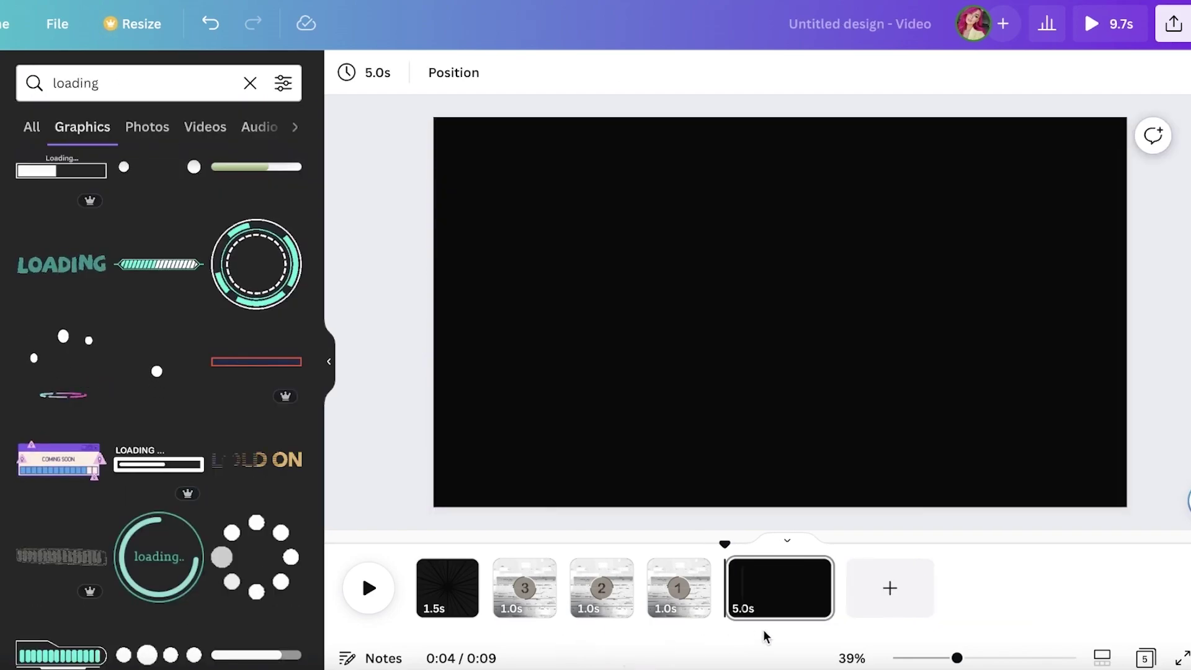
Add the hand-drawn gray loading bar graphic to the fifth page and shorten the page to 0.1 seconds
{"action": "mouse_move", "coordinate": [822, 585]}
{"action": "left_click_drag", "start_coordinate": [825, 586], "coordinate": [747, 594]}
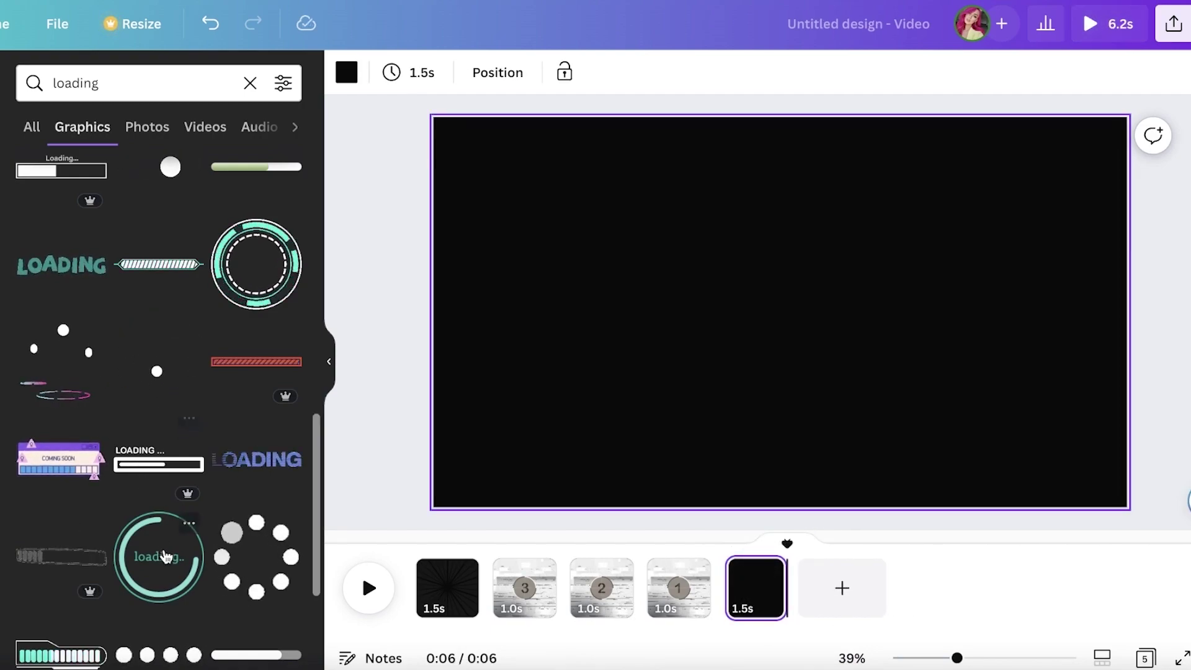
{"action": "scroll", "coordinate": [166, 556], "scroll_direction": "down", "scroll_amount": 1}
{"action": "left_click", "coordinate": [60, 527]}
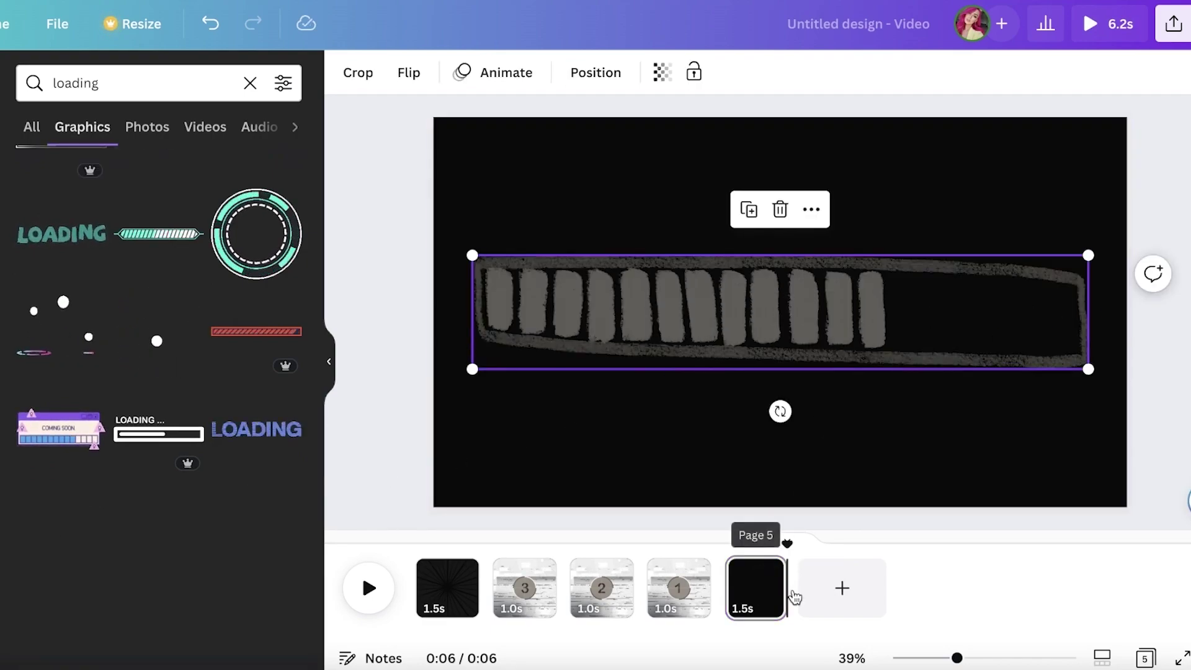
{"action": "left_click_drag", "start_coordinate": [778, 584], "coordinate": [761, 586]}
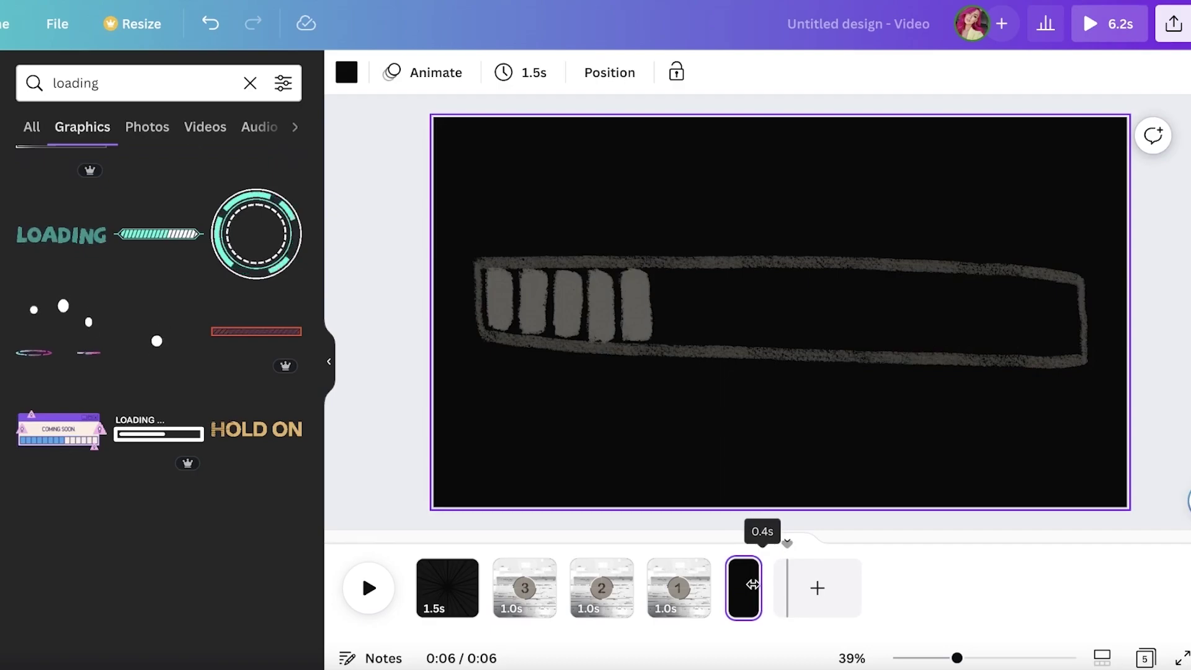
Add a sixth page and place the animated white handwritten "welcome!" graphic found by searching for "welcome"
{"action": "left_click", "coordinate": [843, 585]}
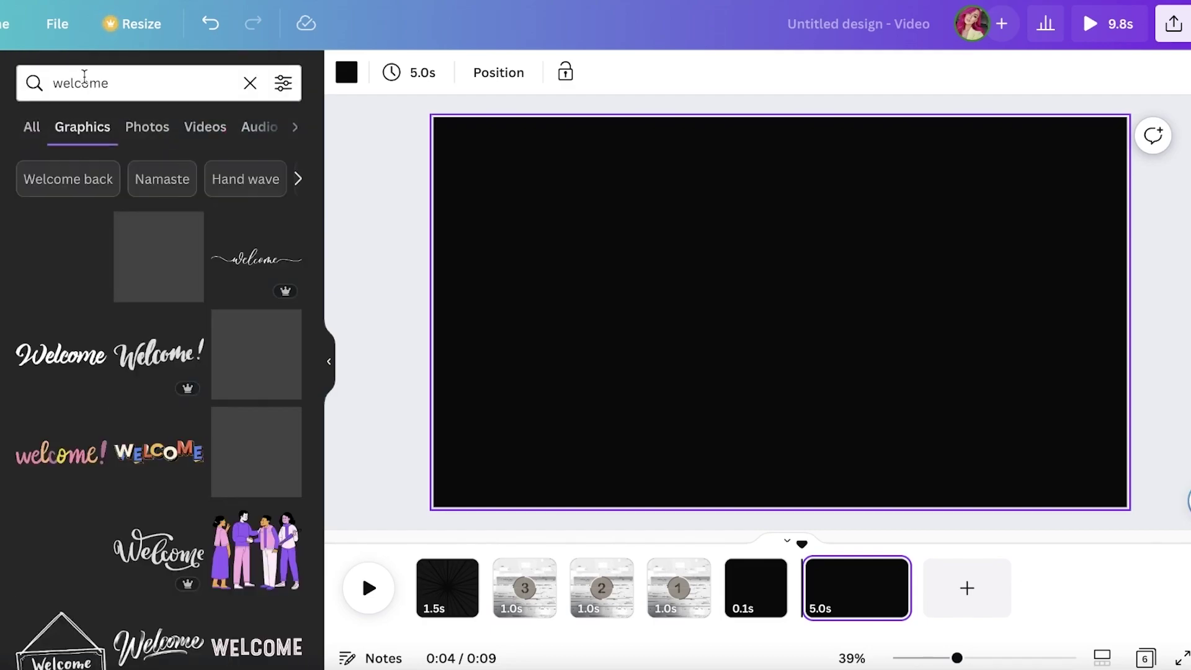
{"action": "left_click", "coordinate": [60, 250]}
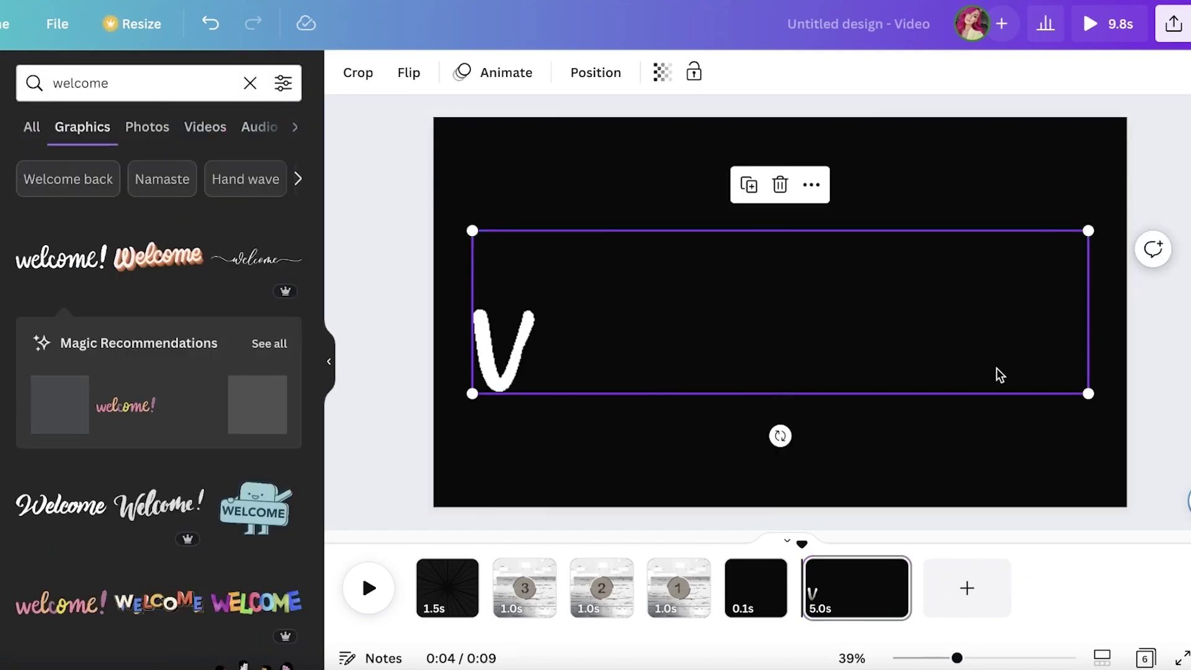
{"action": "left_click", "coordinate": [1017, 428]}
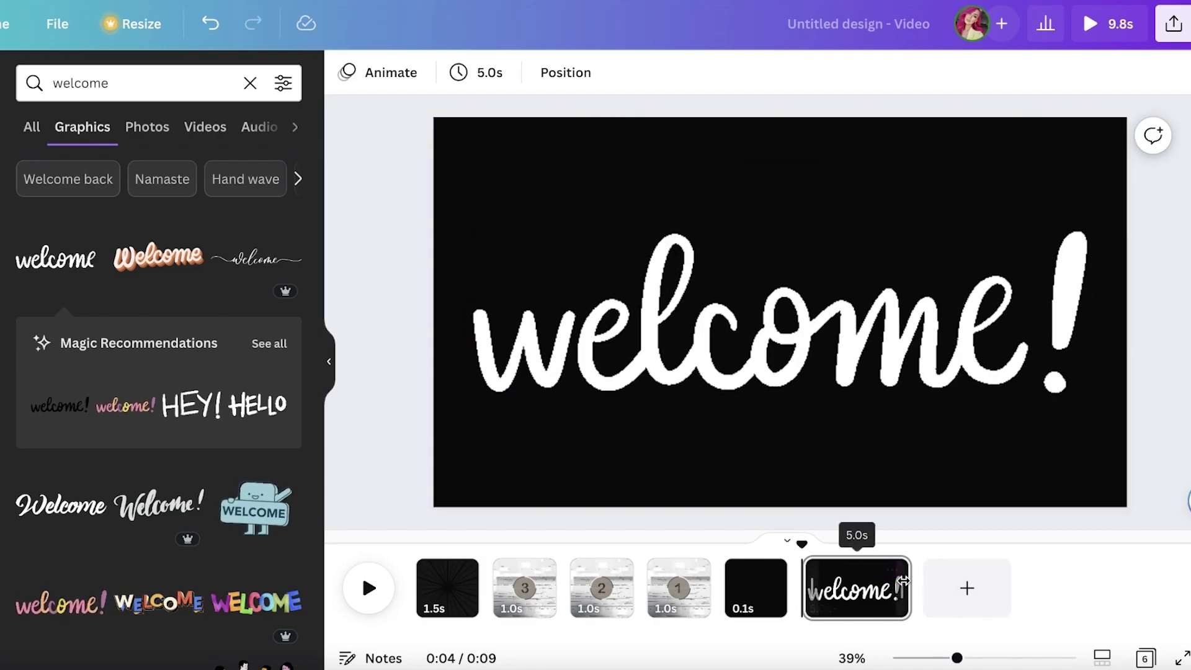
Shorten the sixth page with the "welcome!" graphic to 2.3 seconds and the first burst page to 0.1 seconds
{"action": "left_click", "coordinate": [856, 580]}
{"action": "left_click_drag", "start_coordinate": [856, 580], "coordinate": [849, 587]}
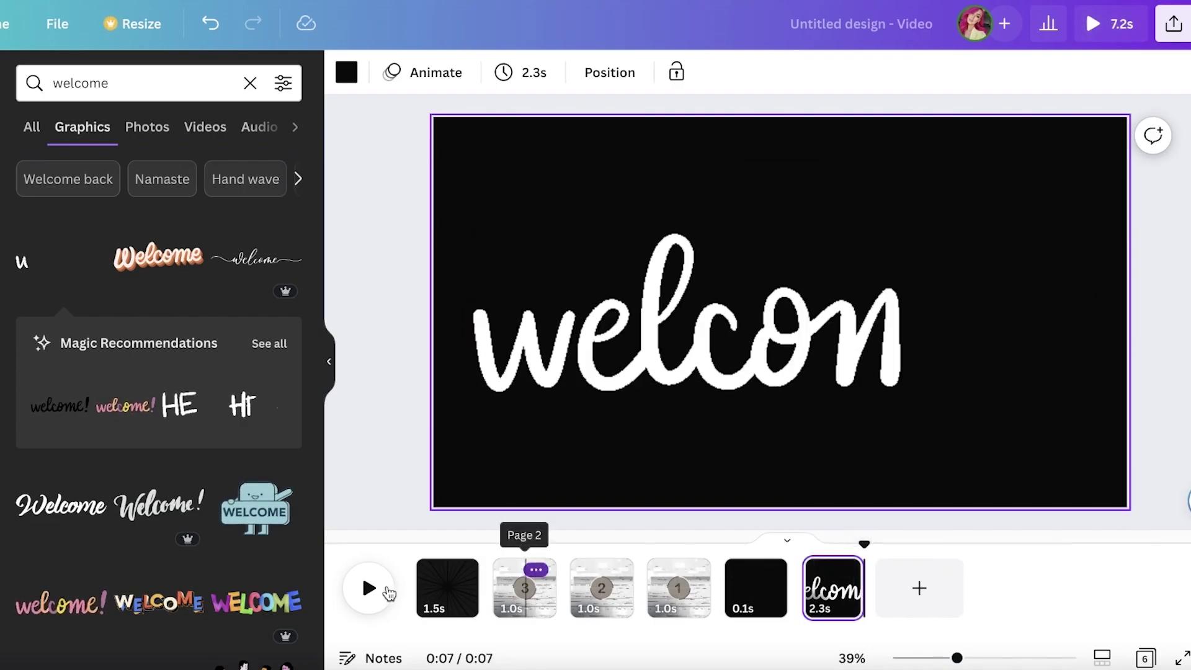
{"action": "left_click", "coordinate": [445, 594]}
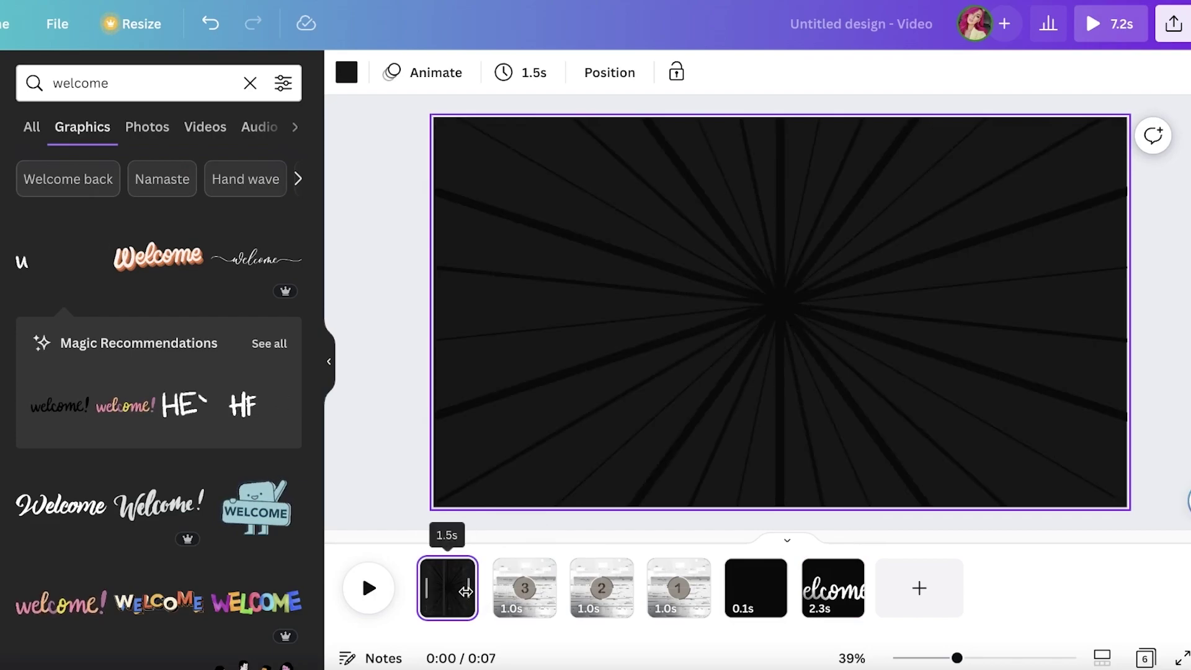
{"action": "mouse_move", "coordinate": [448, 591]}
{"action": "left_mouse_down"}
{"action": "mouse_move", "coordinate": [466, 583]}
{"action": "mouse_move", "coordinate": [455, 574]}
{"action": "left_mouse_up"}
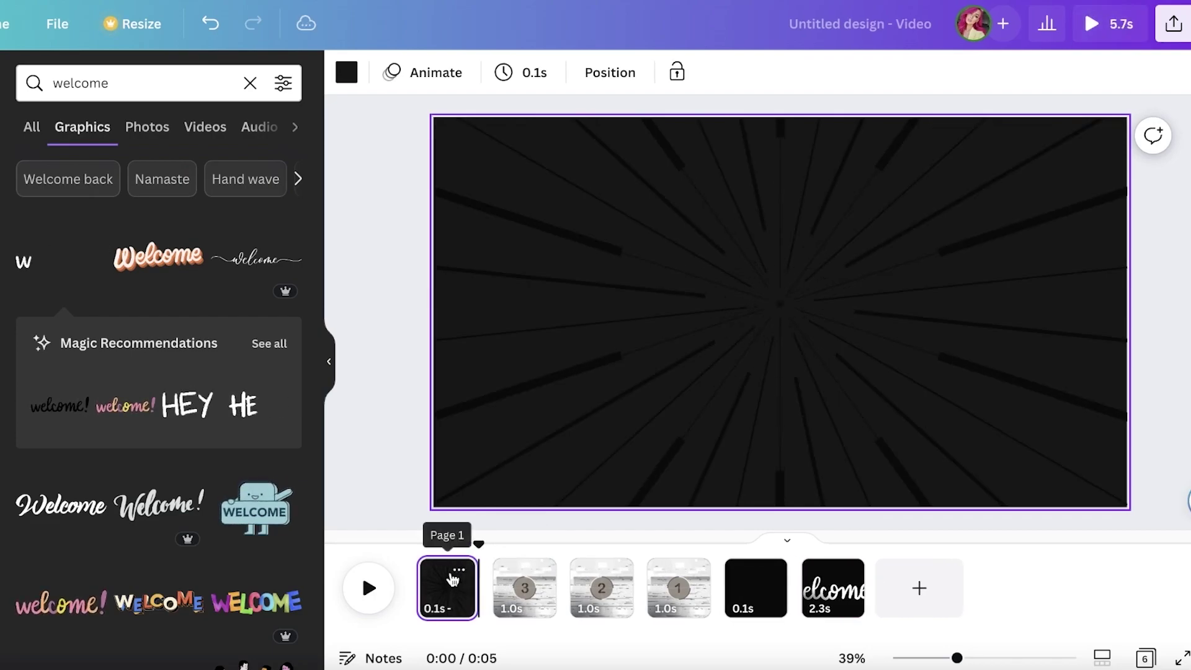
Give the first page the Wipe page animation and apply it to all pages
{"action": "left_click", "coordinate": [407, 292]}
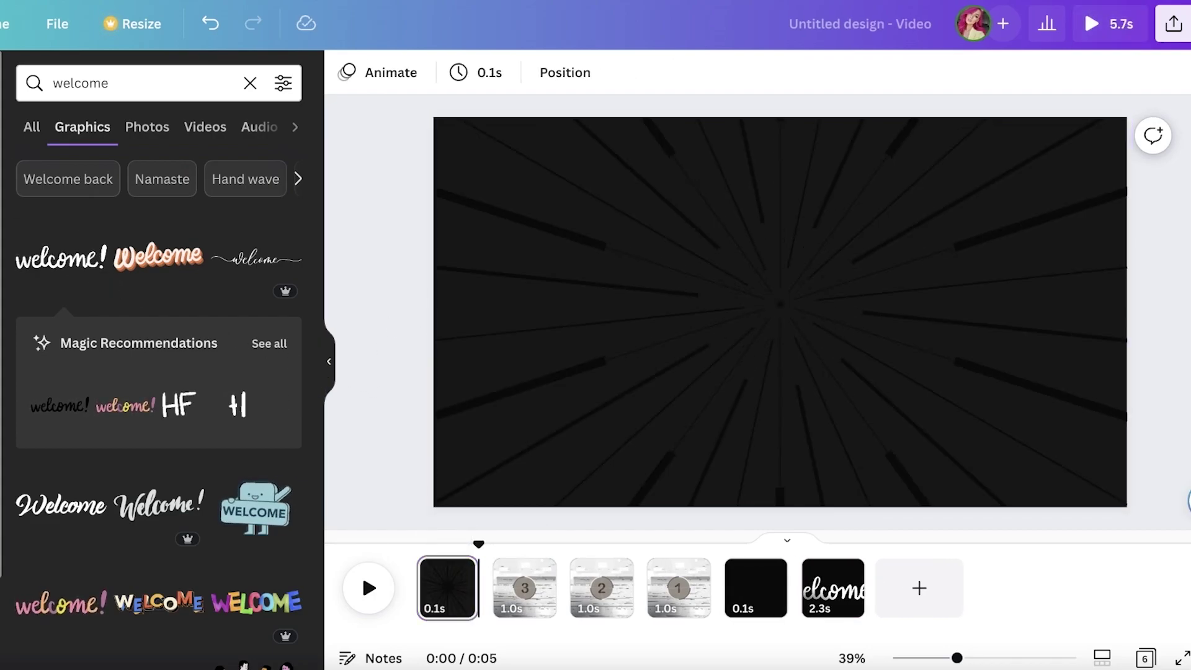
{"action": "left_click", "coordinate": [1, 146]}
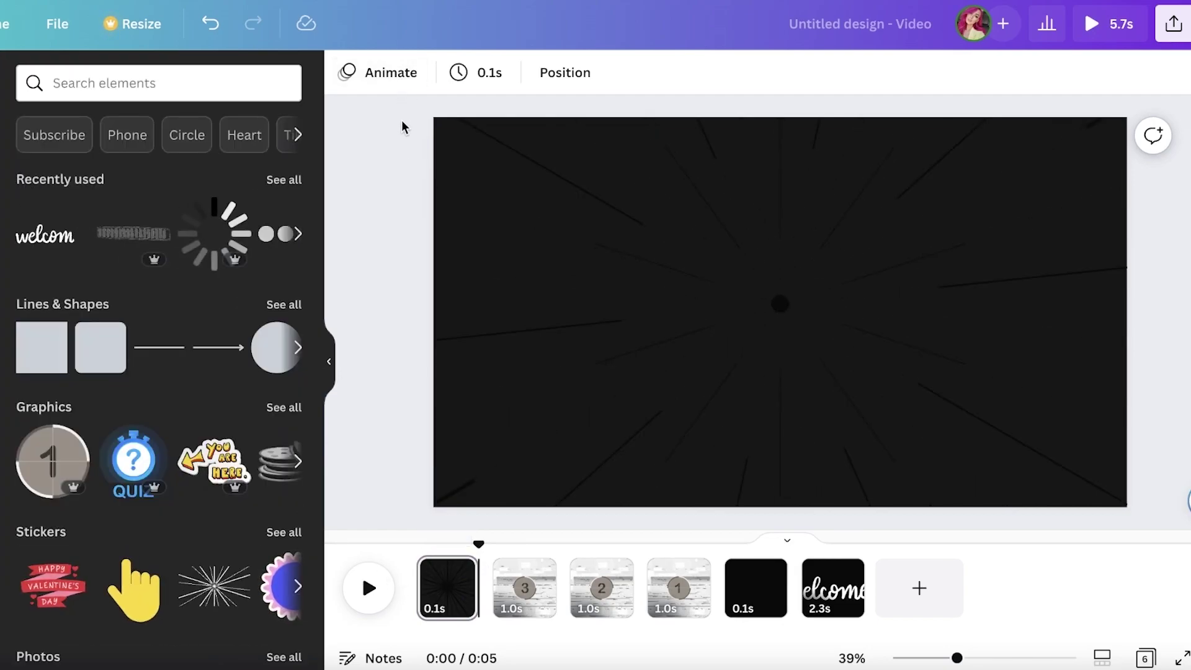
{"action": "left_click", "coordinate": [390, 72]}
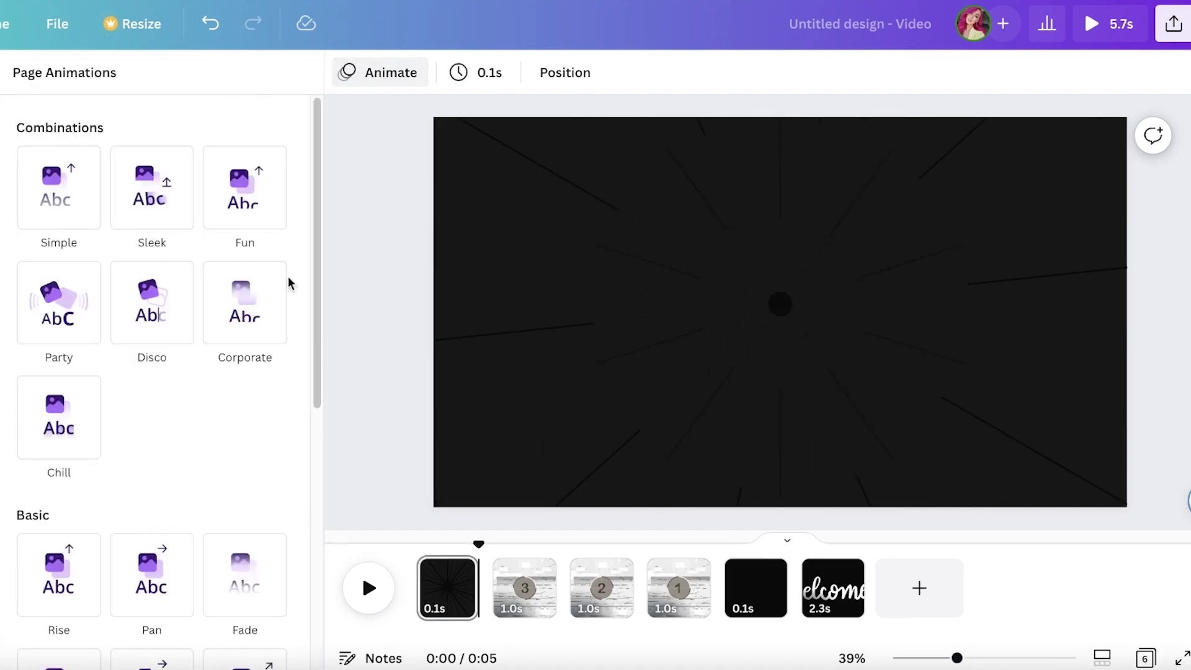
{"action": "scroll", "coordinate": [239, 319], "scroll_direction": "down", "scroll_amount": 3}
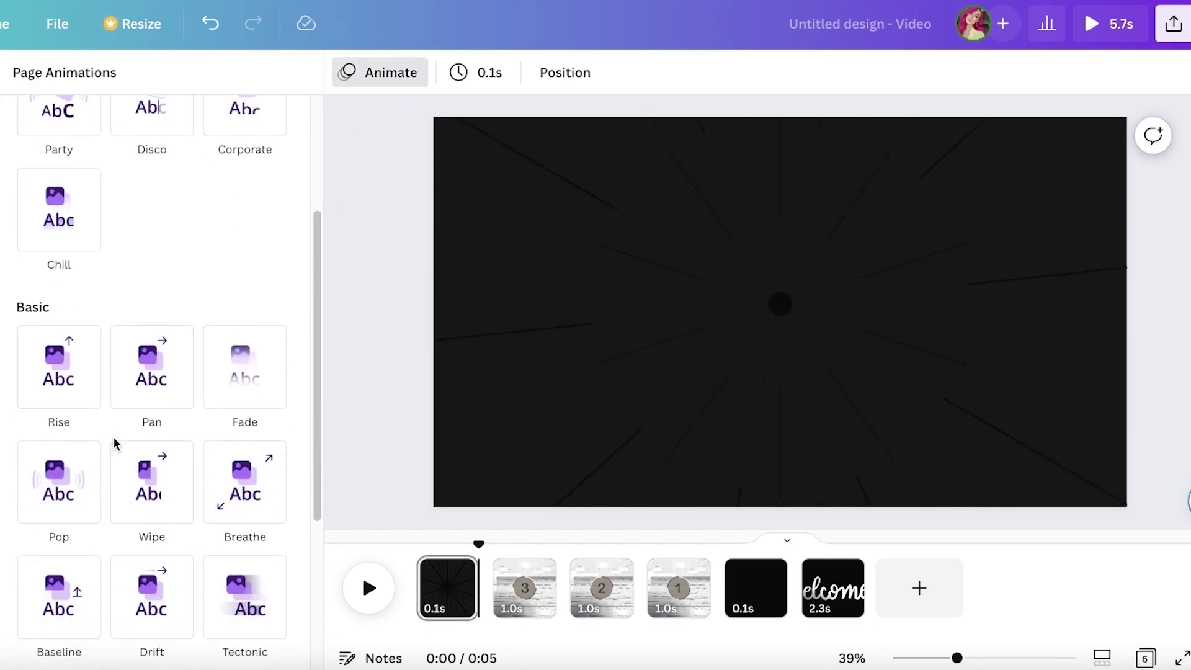
{"action": "scroll", "coordinate": [164, 500], "scroll_direction": "down", "scroll_amount": 3}
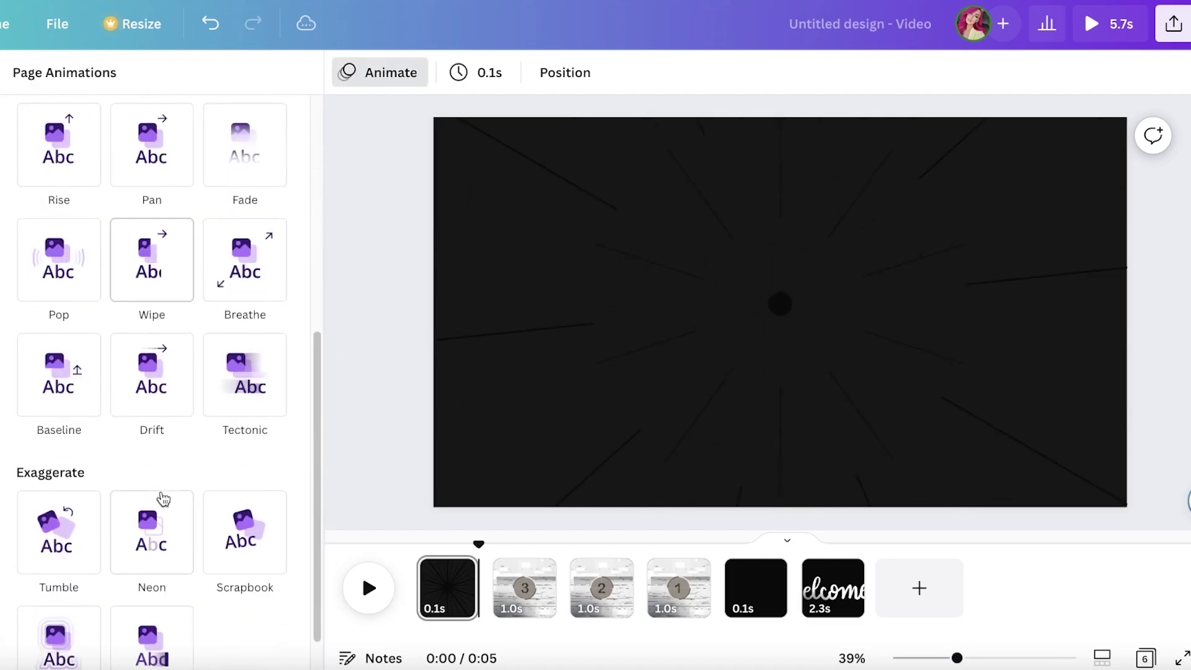
{"action": "left_click", "coordinate": [155, 248]}
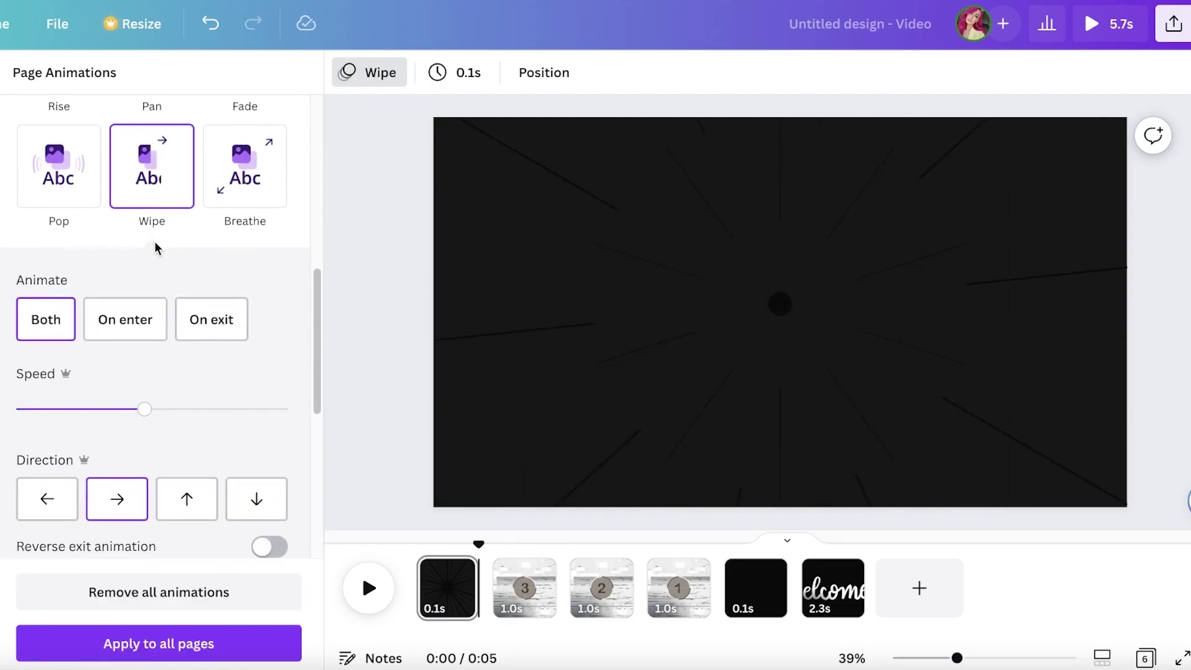
{"action": "scroll", "coordinate": [158, 434], "scroll_direction": "down", "scroll_amount": 1}
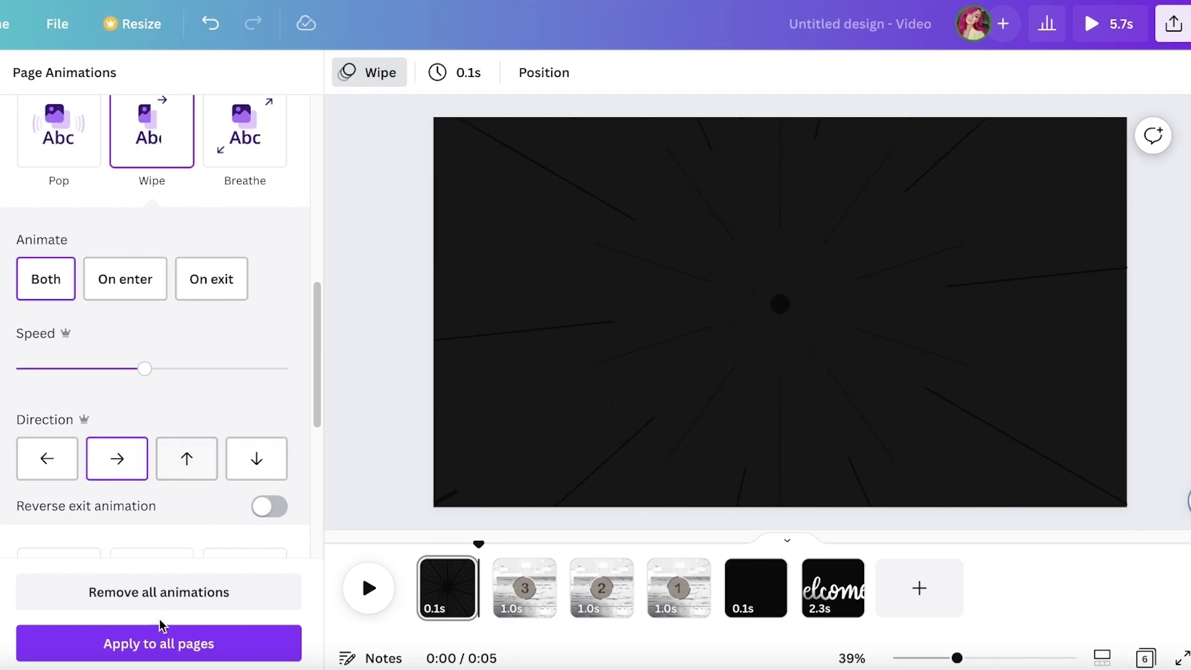
{"action": "left_click", "coordinate": [127, 645]}
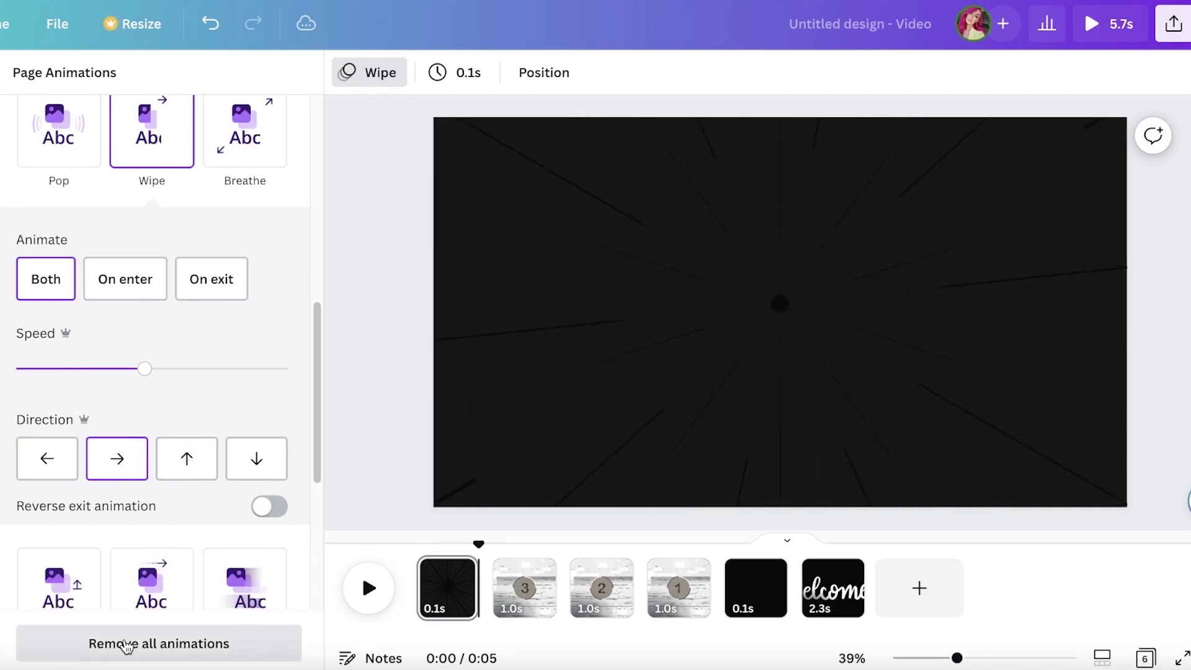
{"action": "scroll", "coordinate": [310, 444], "scroll_direction": "down", "scroll_amount": 1}
{"action": "left_click", "coordinate": [327, 439]}
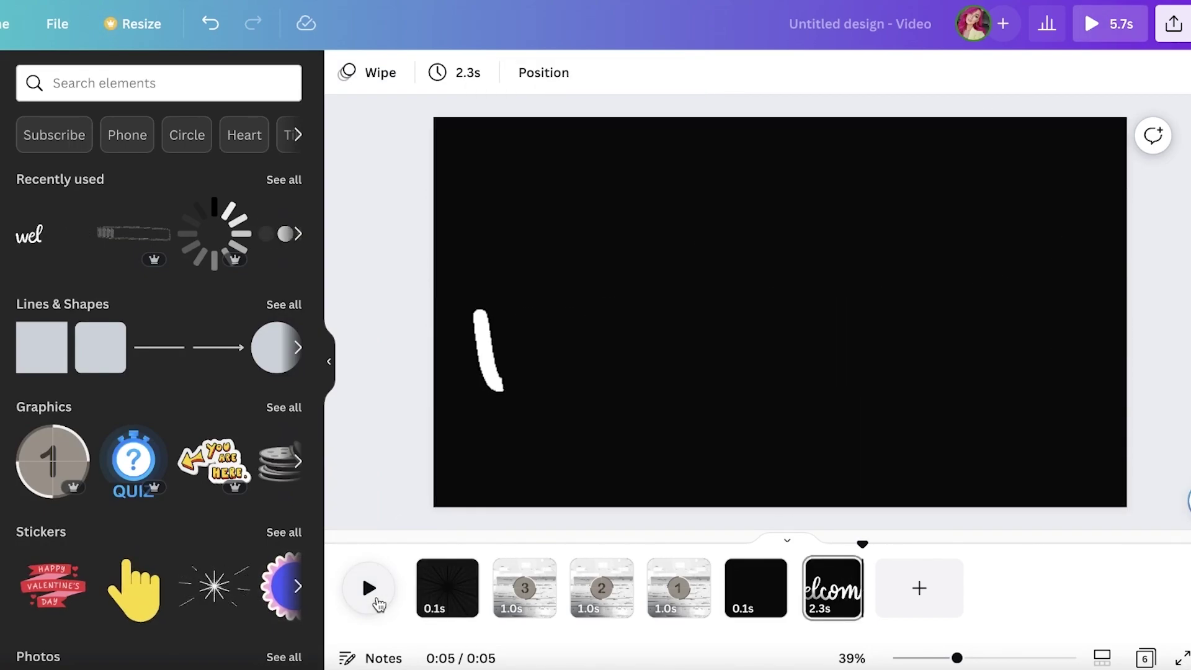
Apply the Neon element animation to the round "3" countdown graphic on the second page
{"action": "left_click", "coordinate": [523, 580]}
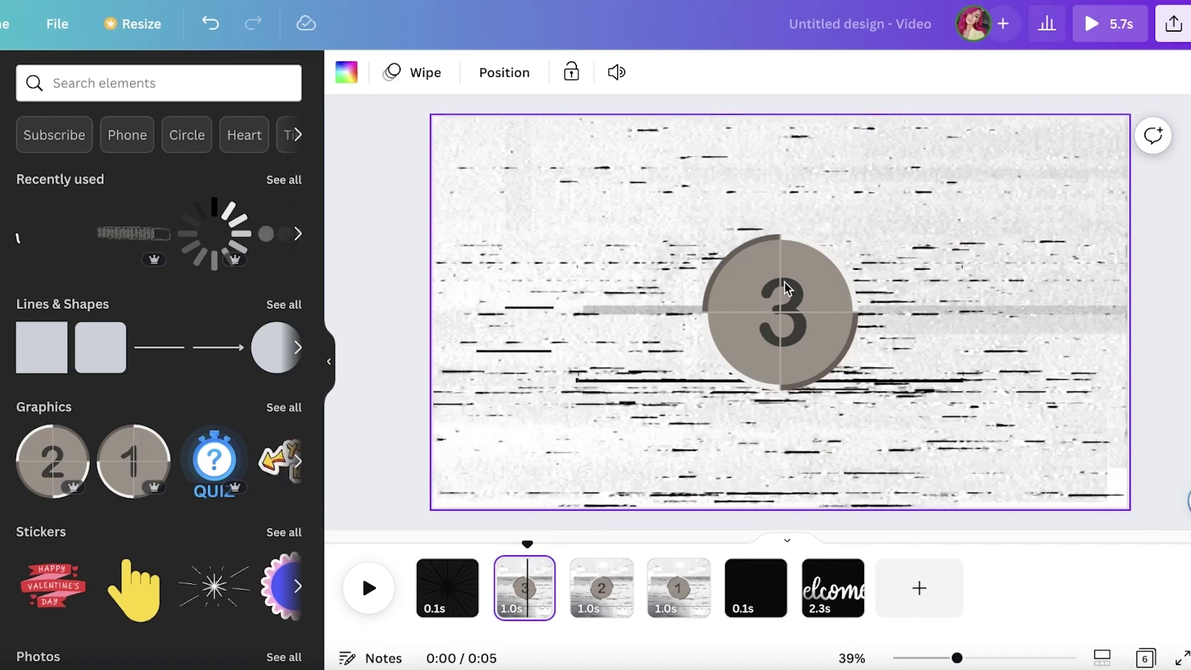
{"action": "left_click", "coordinate": [785, 289]}
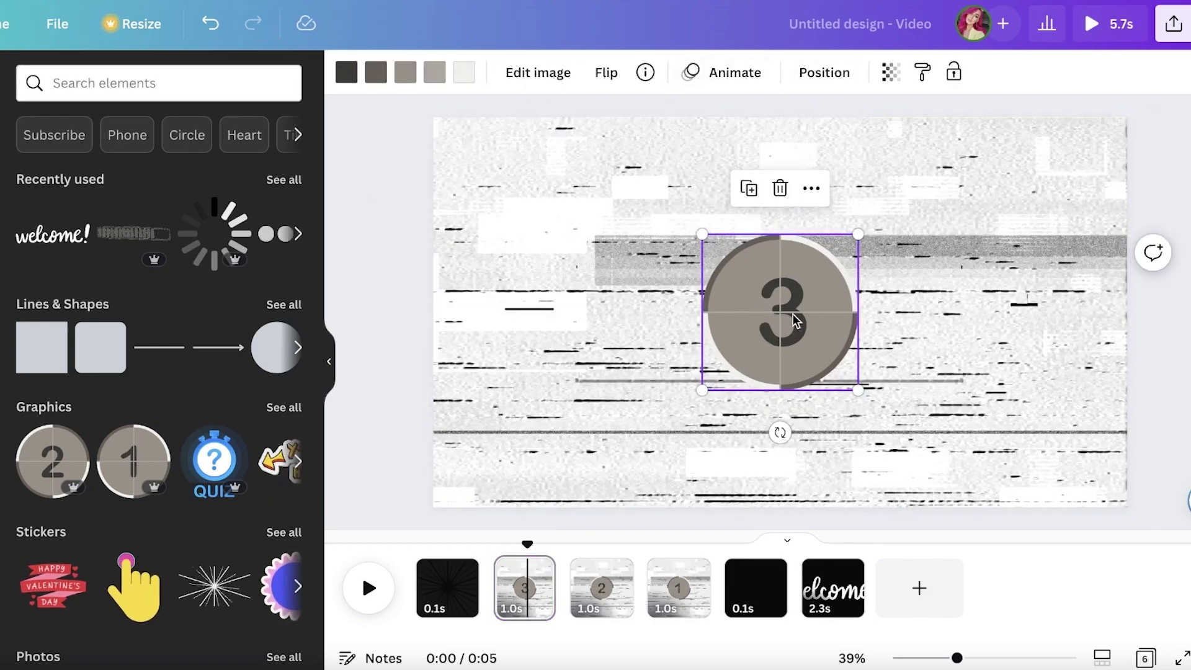
{"action": "left_click", "coordinate": [715, 75]}
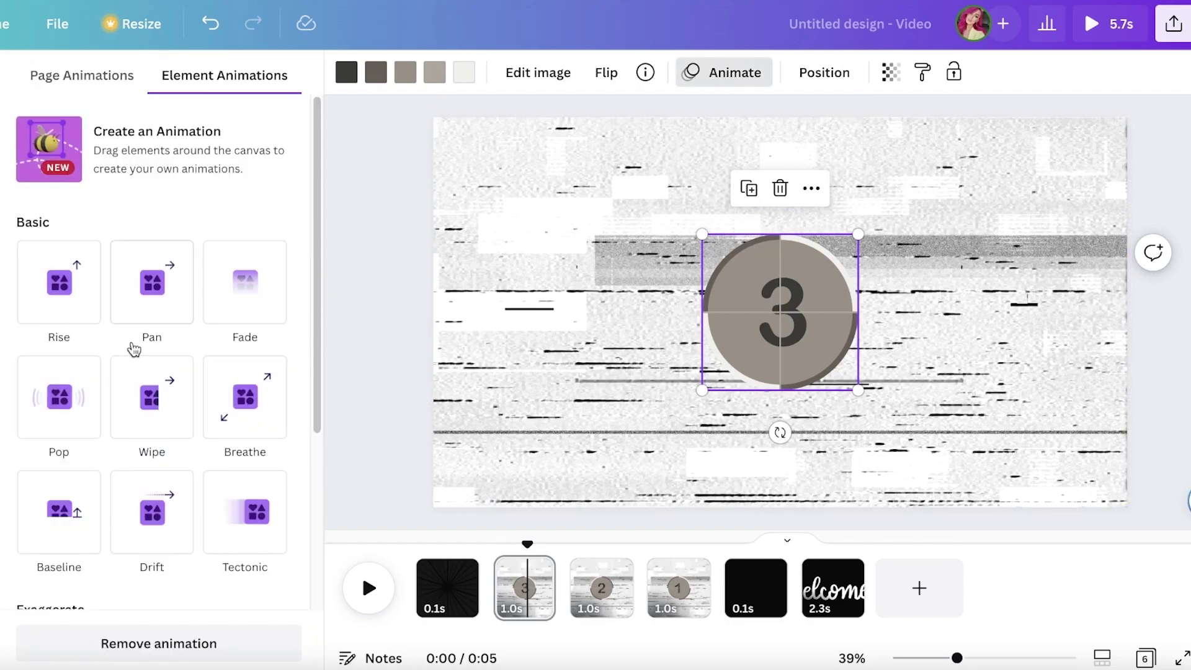
{"action": "scroll", "coordinate": [155, 434], "scroll_direction": "down", "scroll_amount": 3}
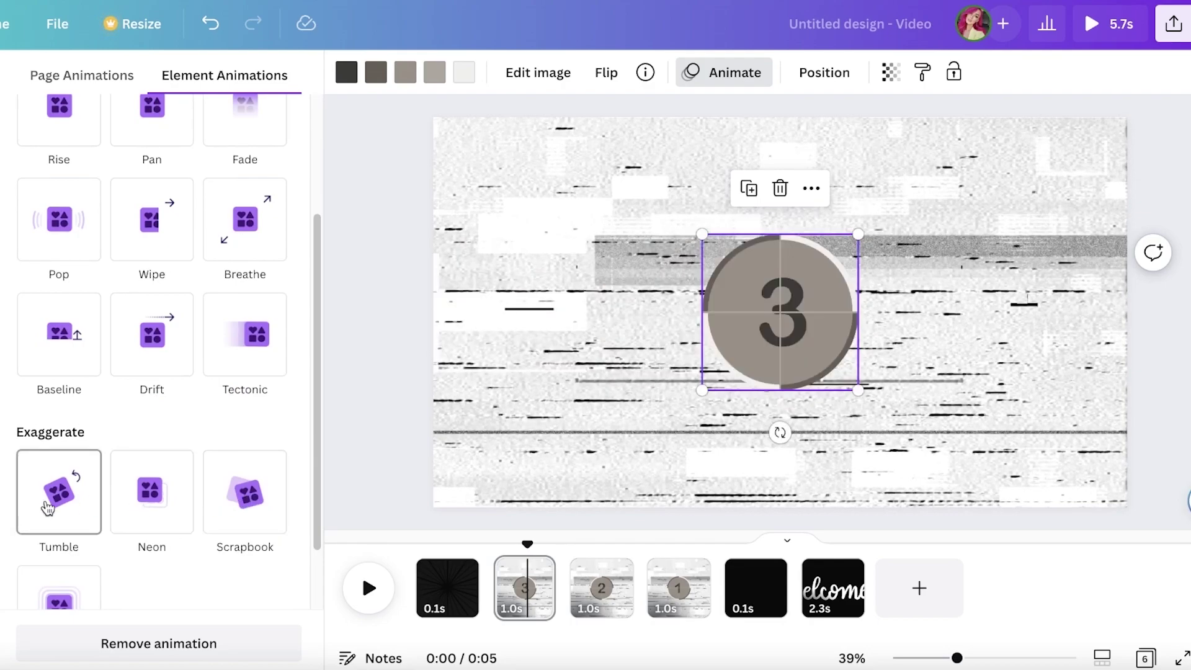
{"action": "left_click", "coordinate": [150, 494]}
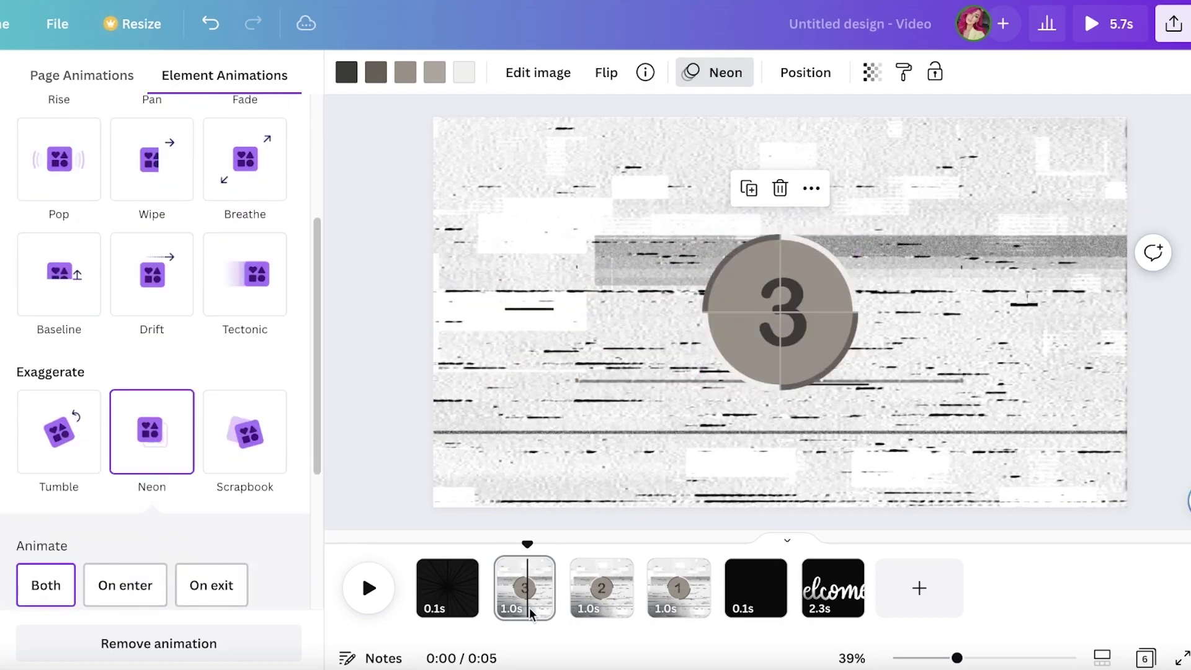
Apply the Neon element animation to the round "2" countdown graphic on the third page
{"action": "left_click", "coordinate": [601, 588]}
{"action": "left_click", "coordinate": [746, 295]}
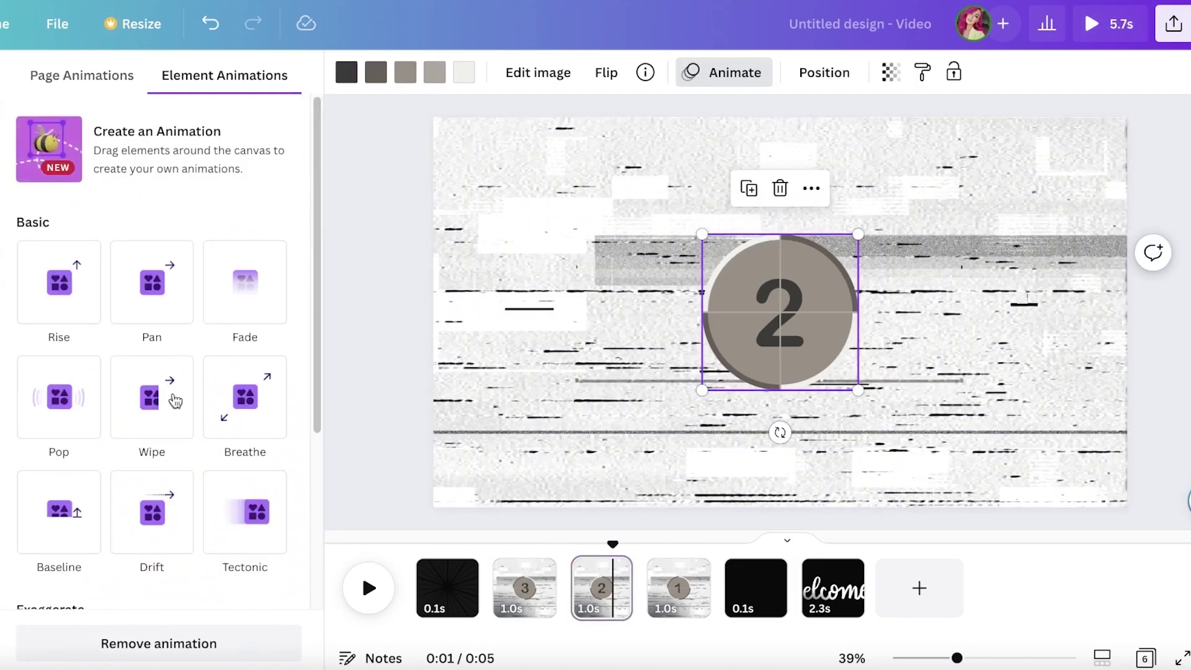
{"action": "scroll", "coordinate": [170, 392], "scroll_direction": "down", "scroll_amount": 5}
{"action": "left_click", "coordinate": [152, 481]}
Apply the Neon element animation to the "1" countdown graphic on the fourth page and preview the video from the first page
{"action": "left_click", "coordinate": [678, 588]}
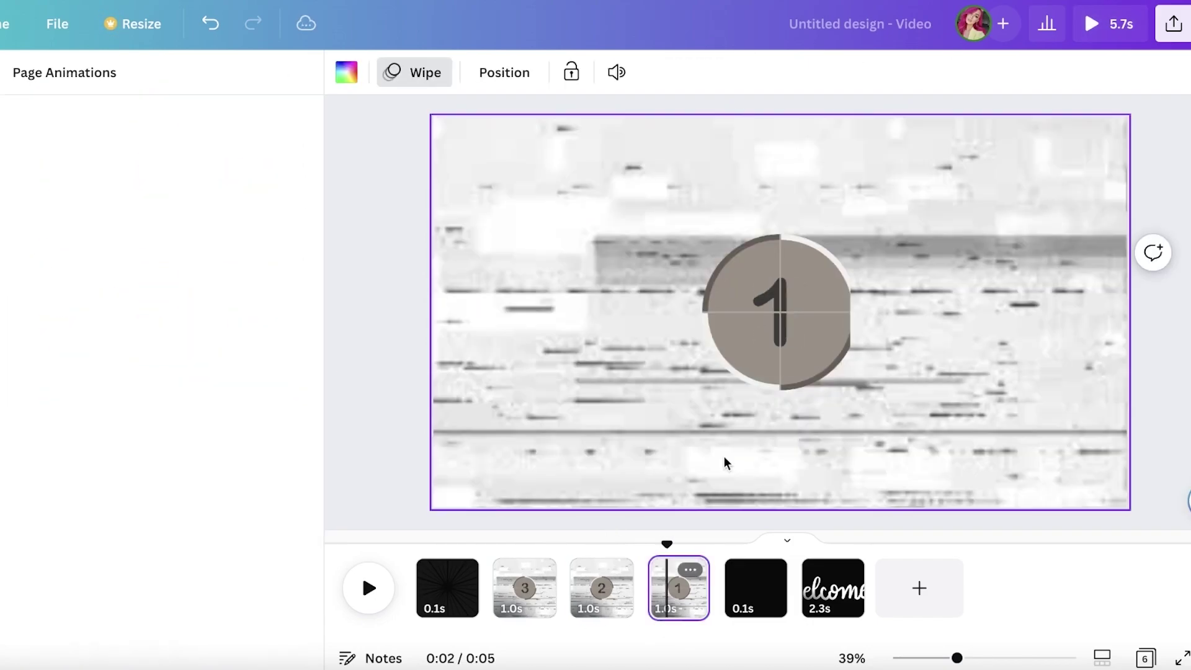
{"action": "left_click", "coordinate": [779, 310]}
{"action": "left_click", "coordinate": [155, 533]}
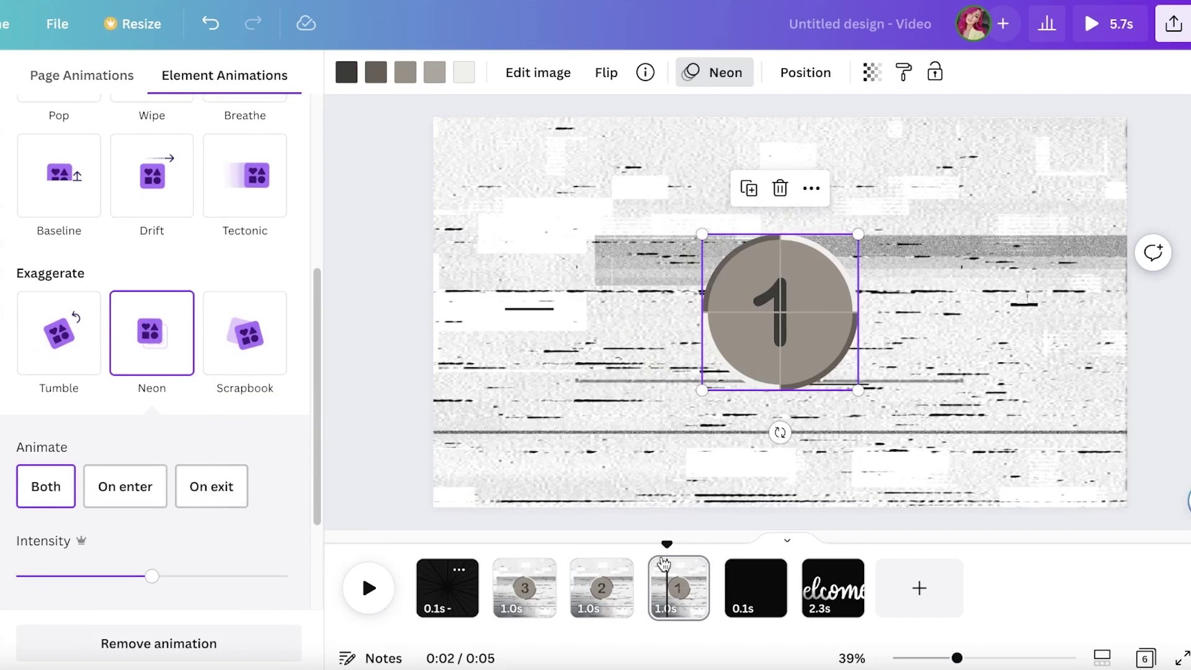
{"action": "left_click_drag", "start_coordinate": [655, 551], "coordinate": [435, 543]}
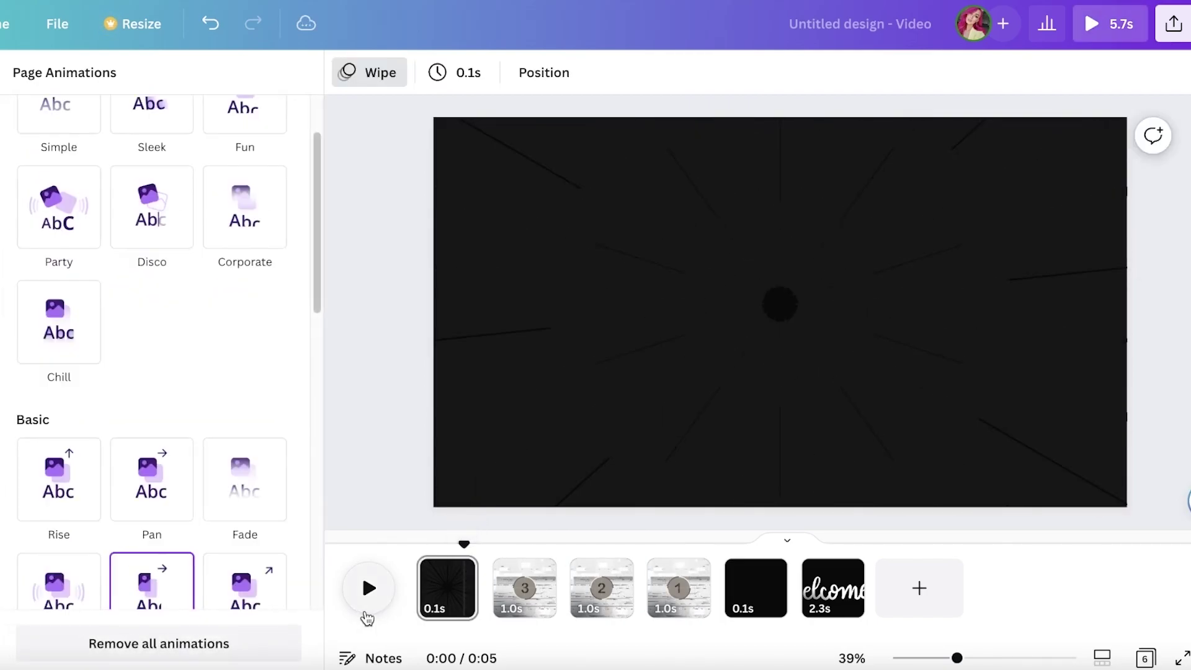
{"action": "left_click", "coordinate": [369, 588]}
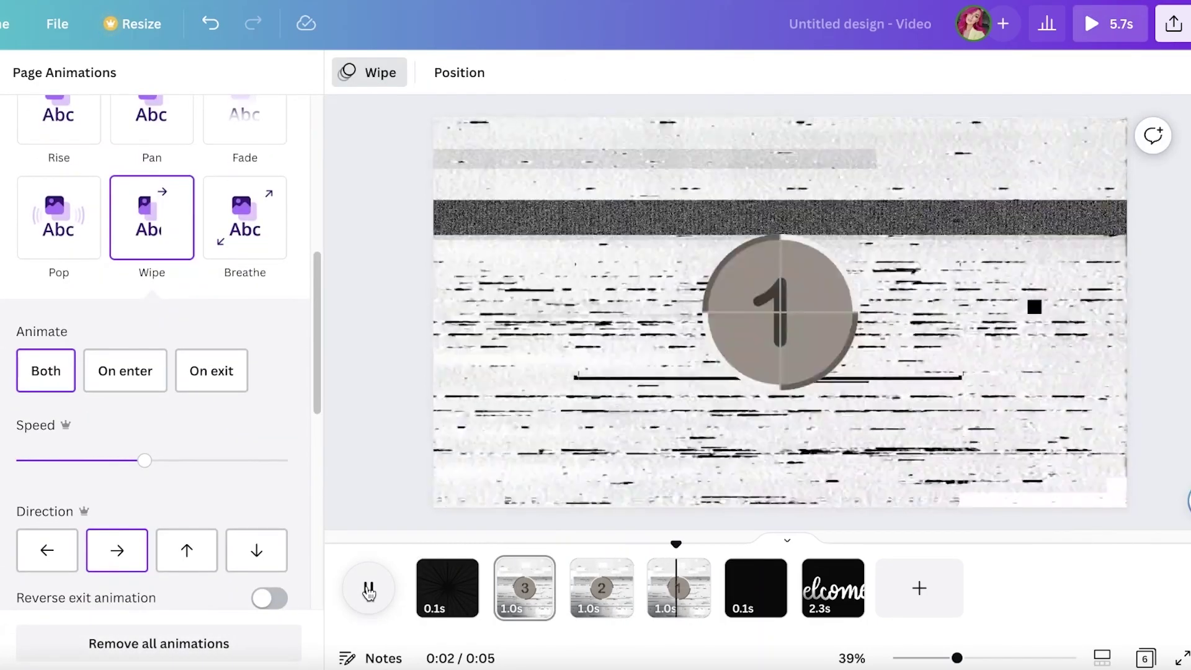